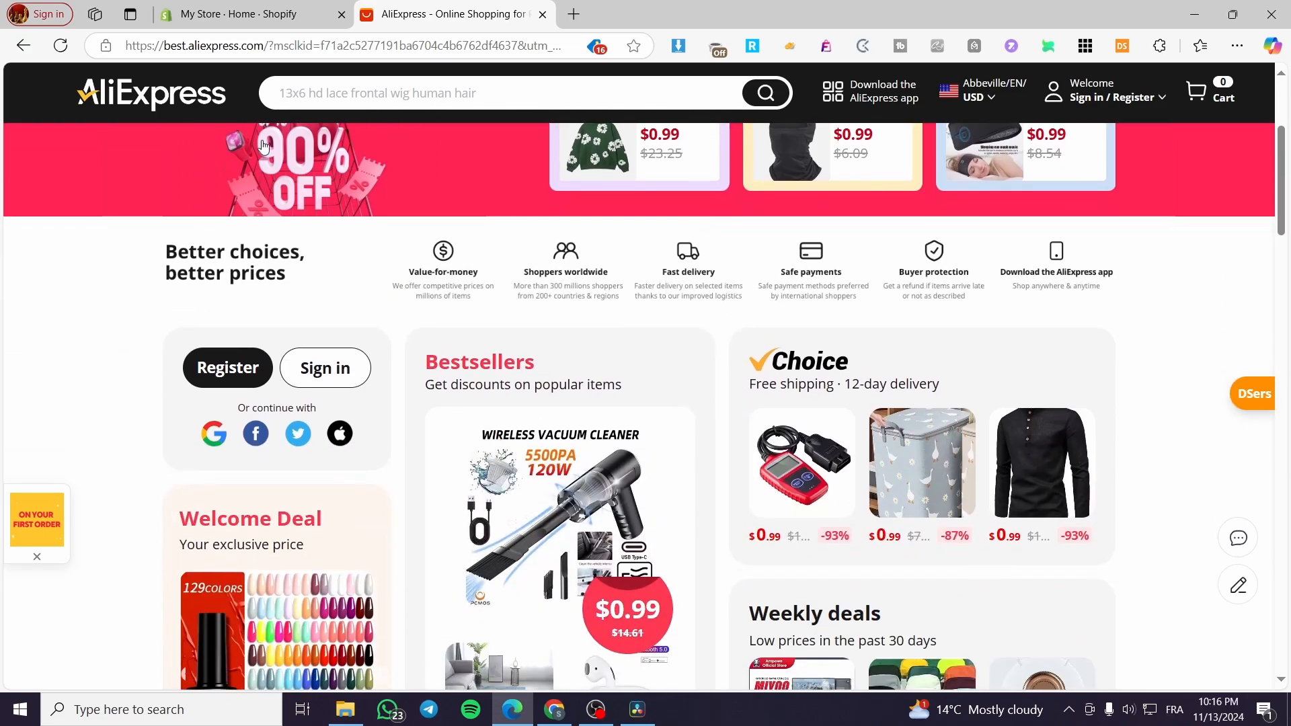
Switch to the Shopify store admin and review the store's Payments and Shipping and delivery settings
click(238, 13)
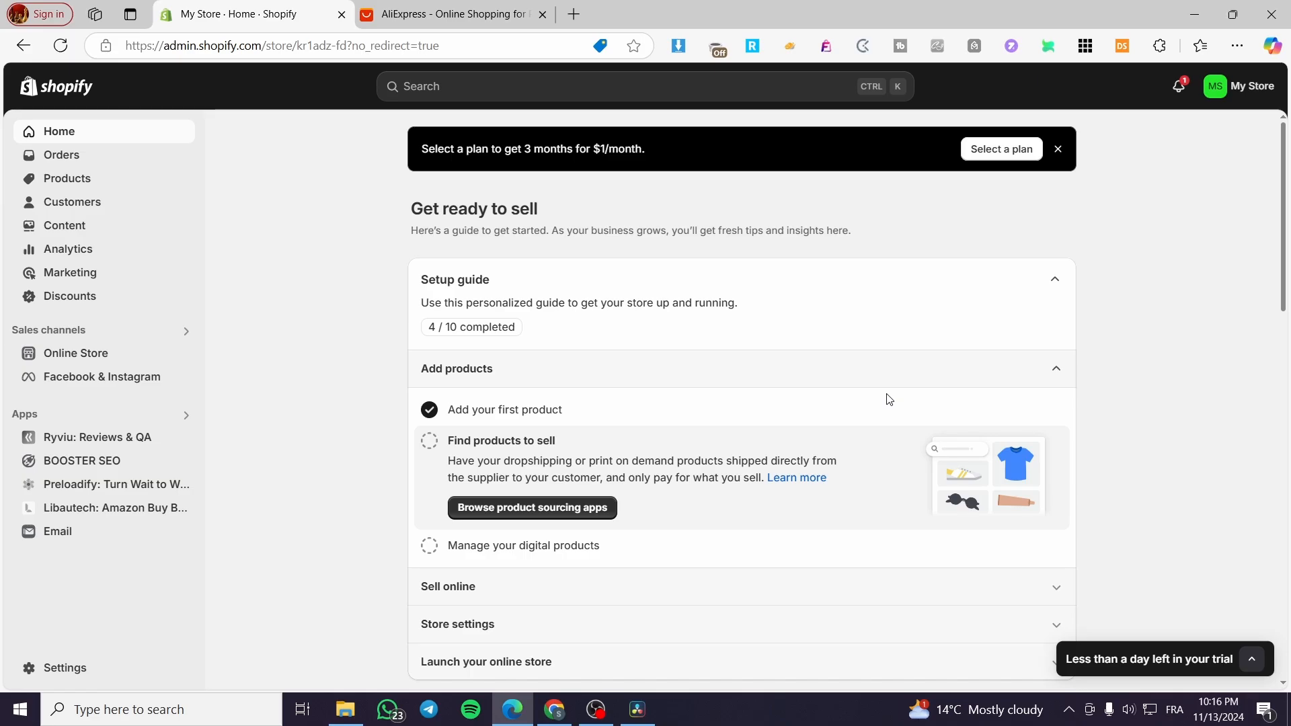
click(1057, 148)
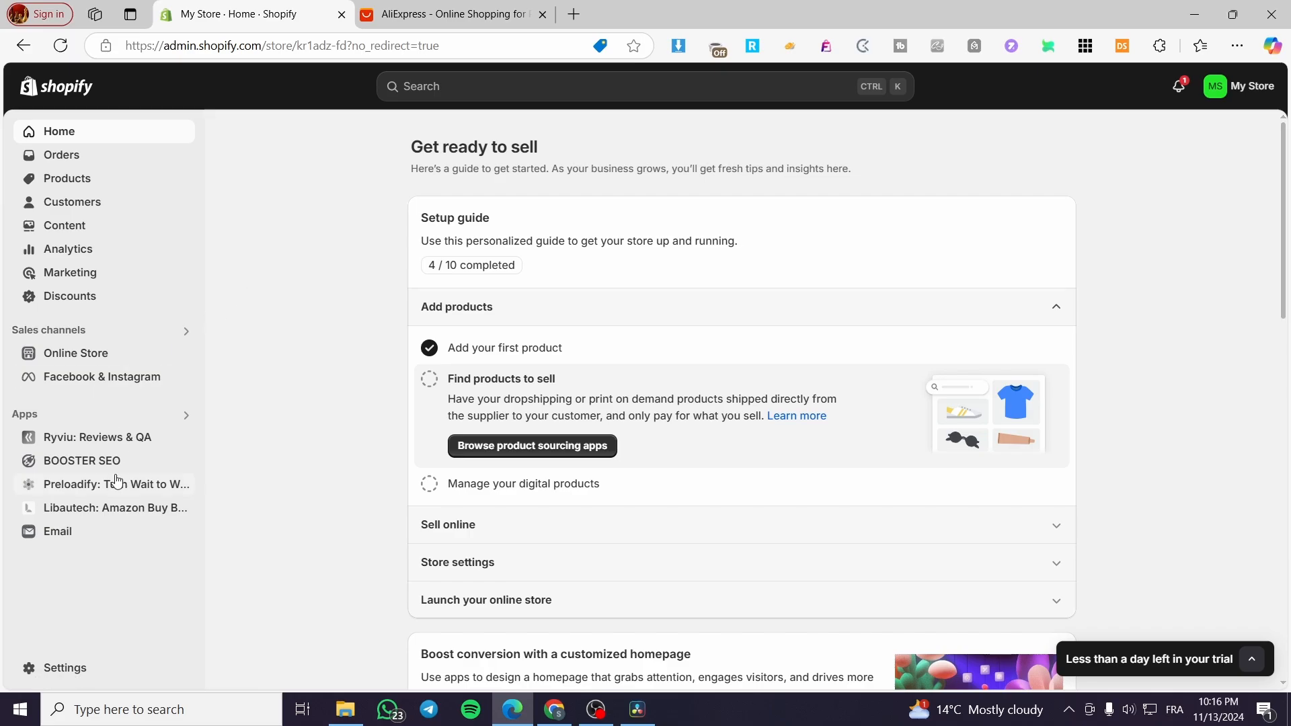
click(64, 677)
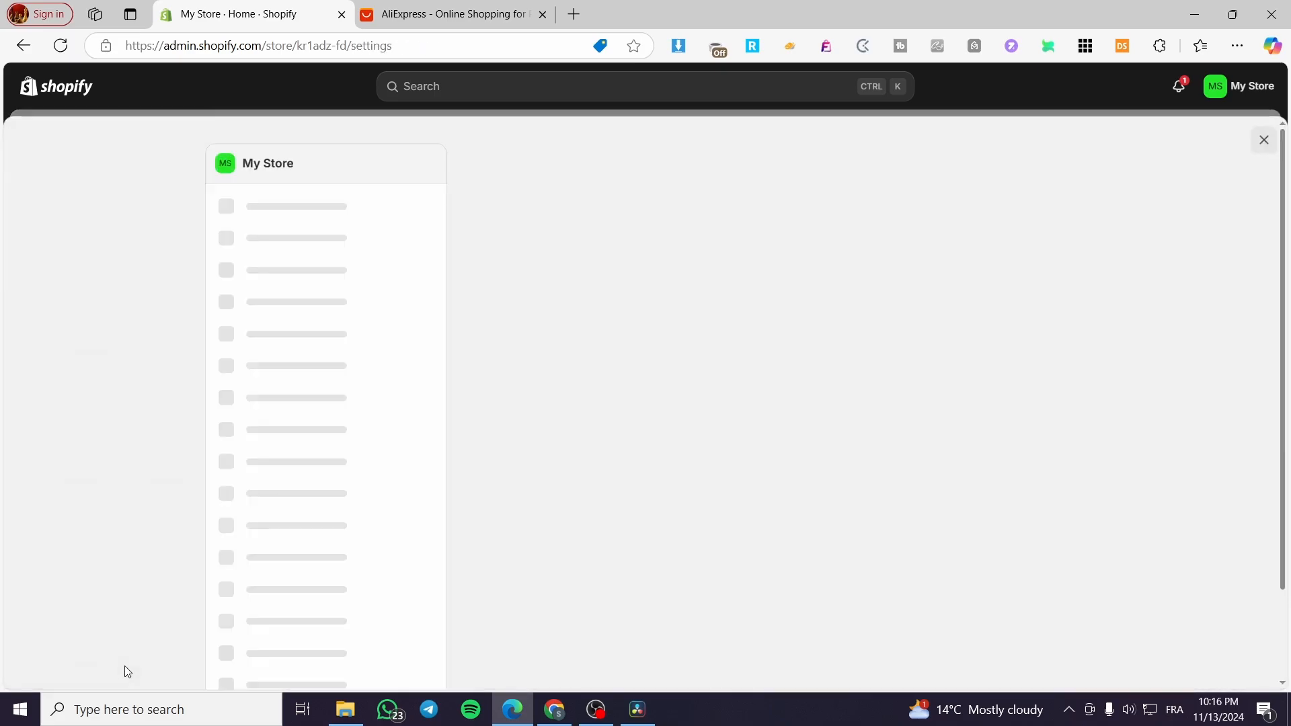
click(286, 338)
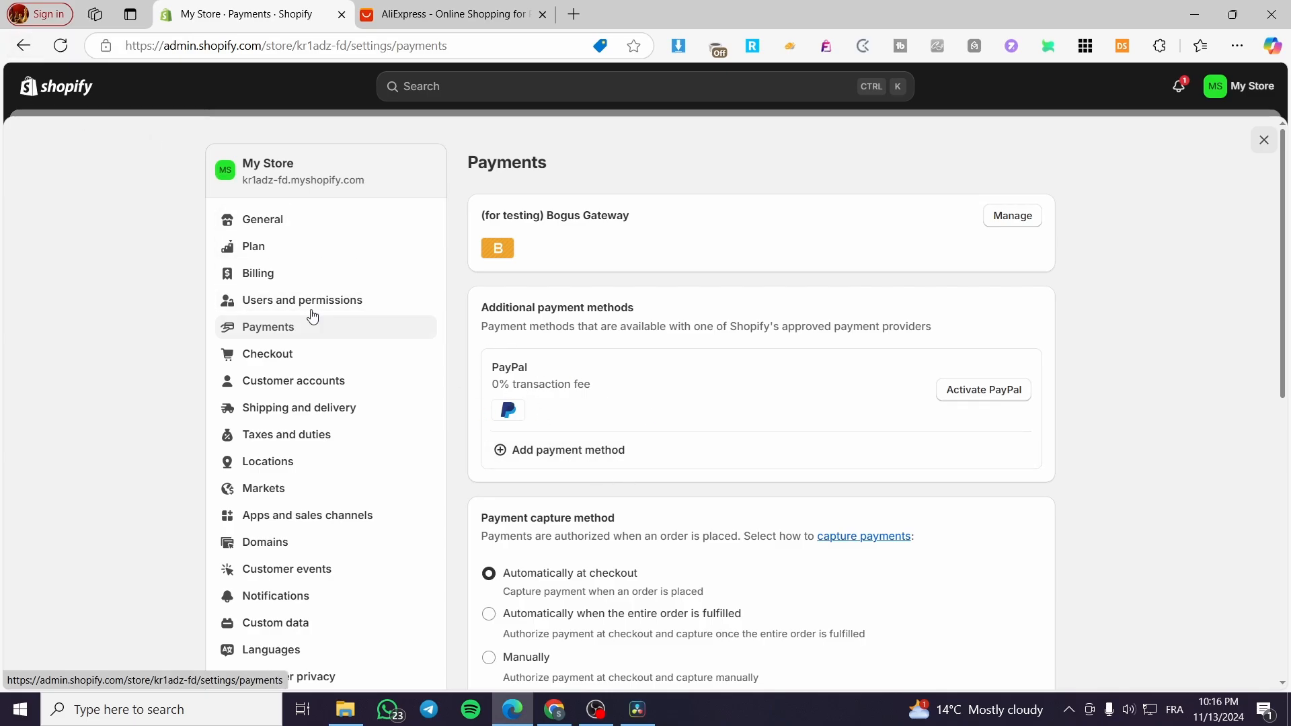
key(alt+Left)
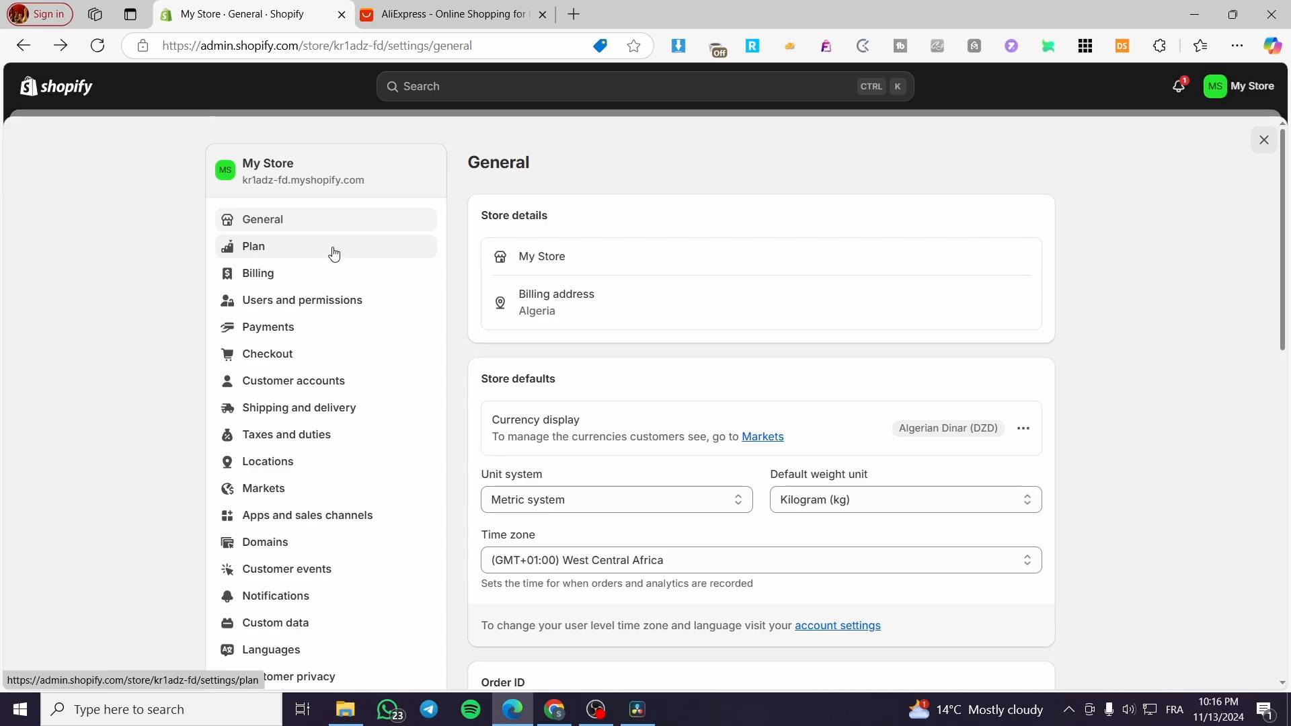
click(327, 411)
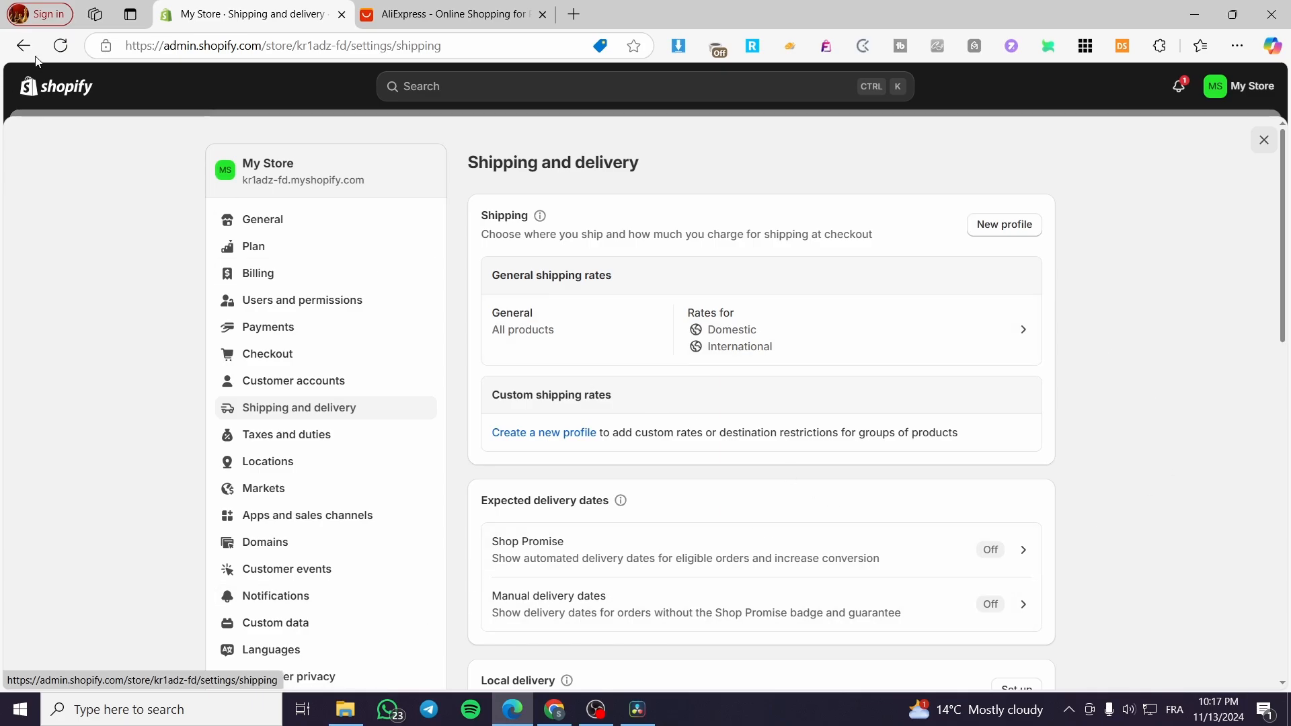
click(1254, 142)
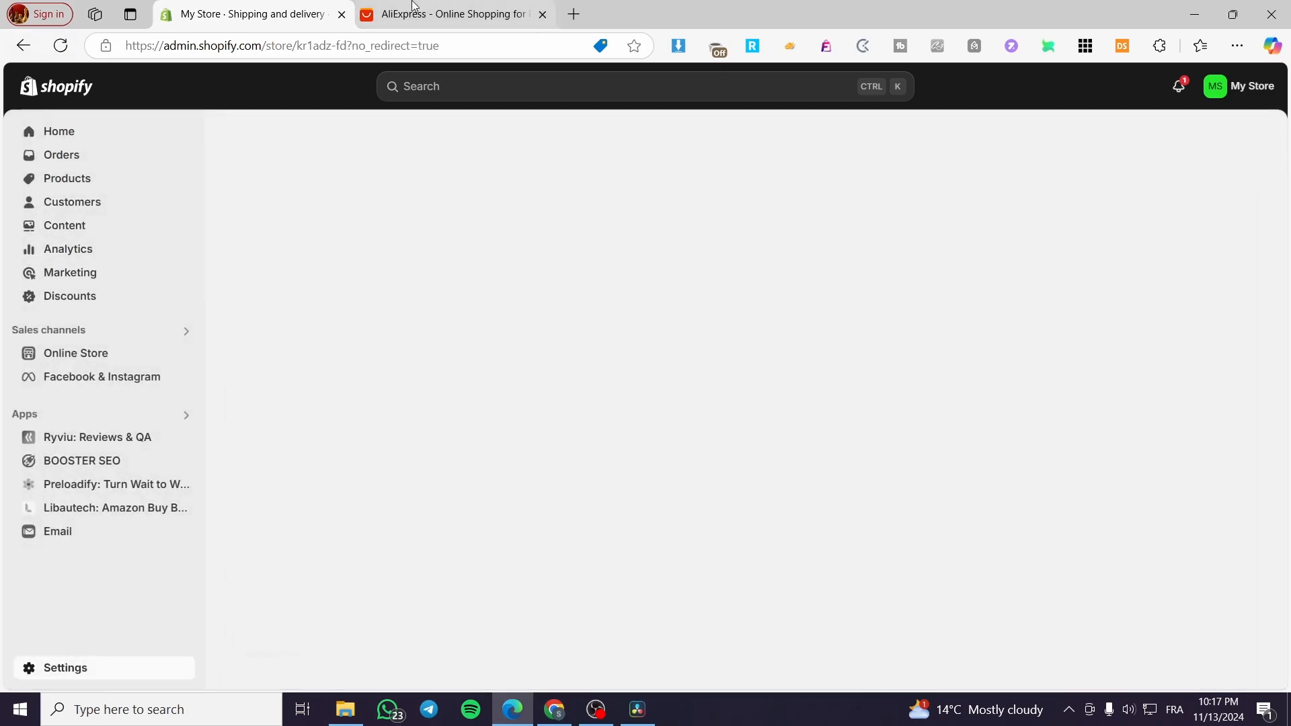
Switch to AliExpress and browse the home page's deals and More to Love product recommendations
click(451, 14)
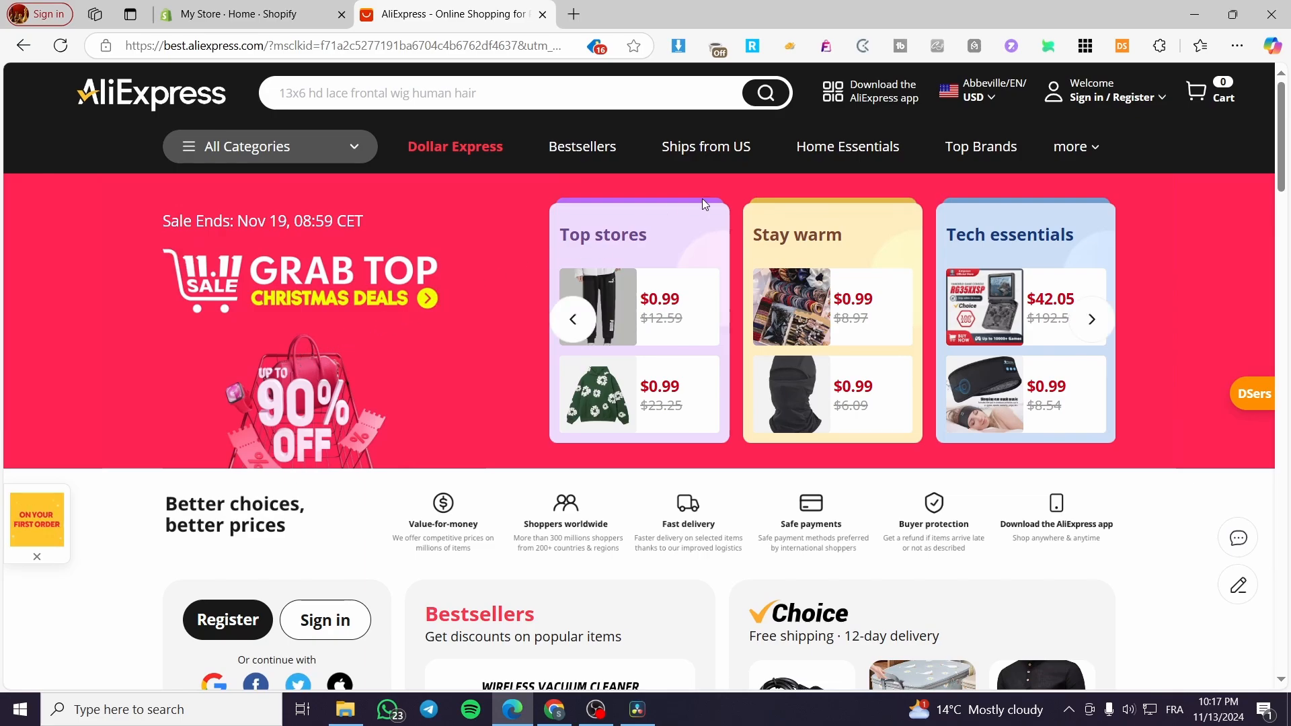
click(181, 9)
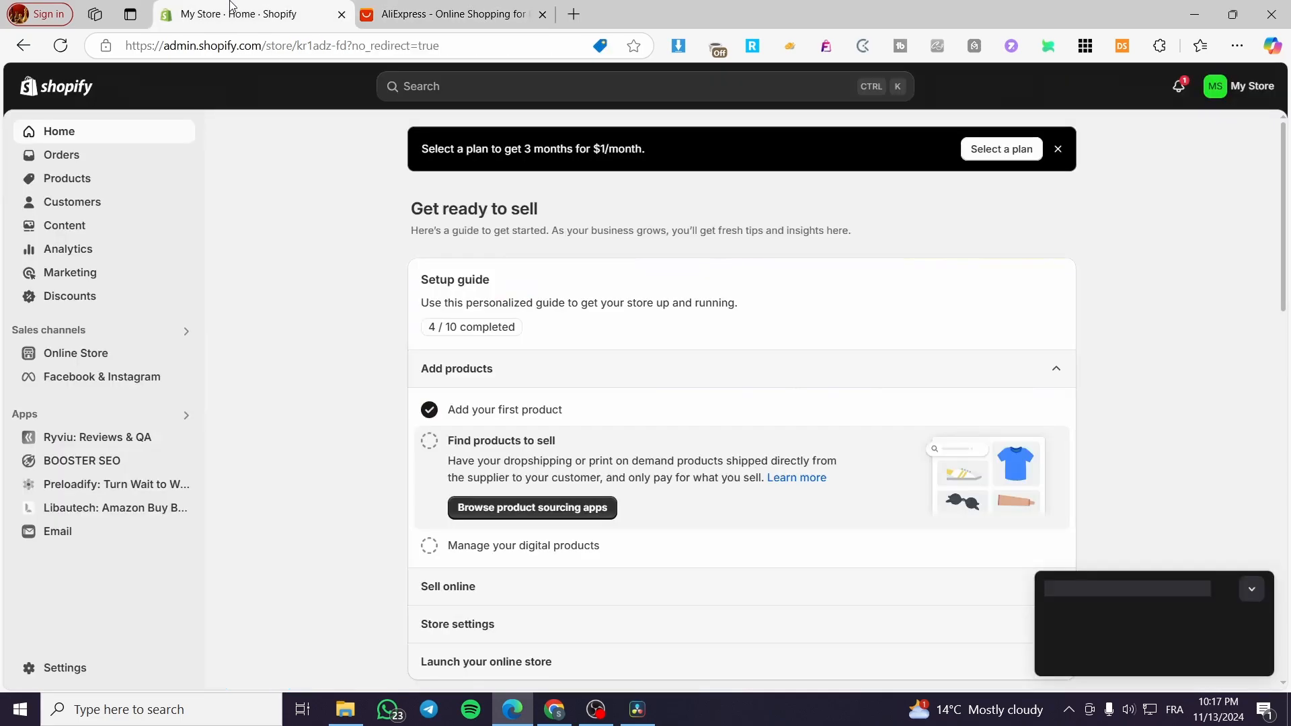
click(1251, 579)
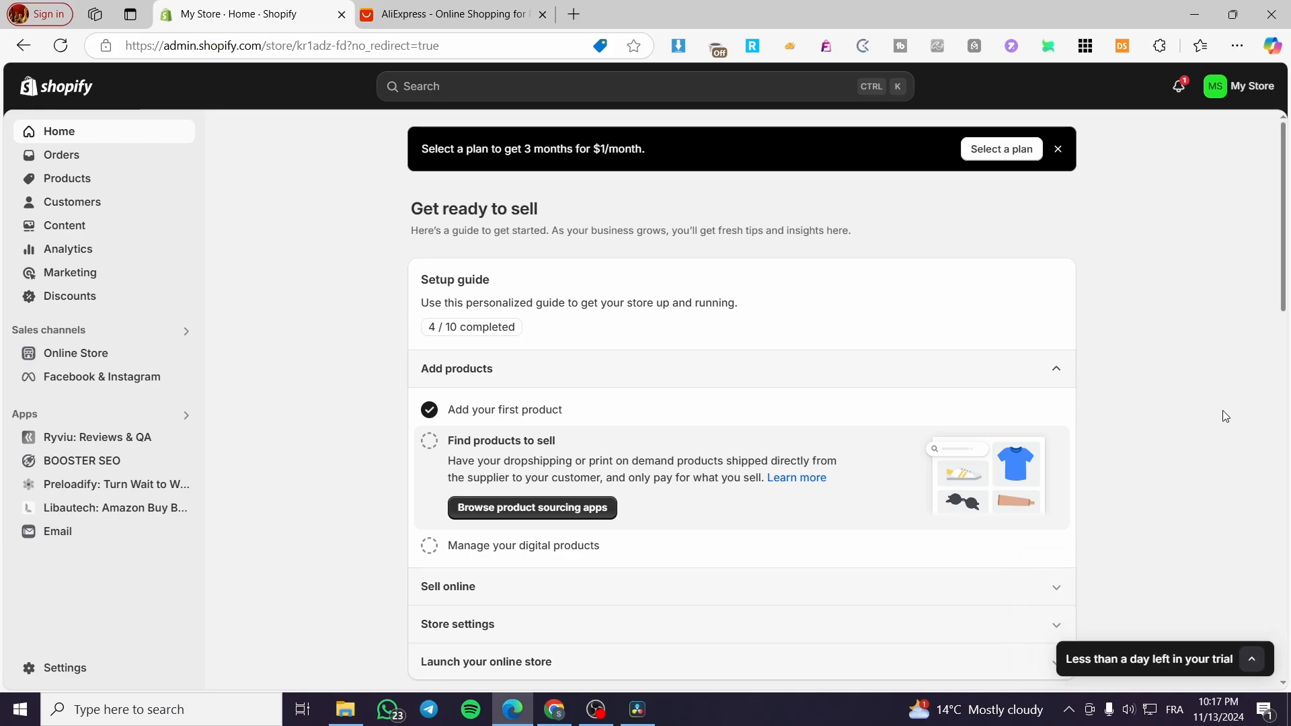
click(449, 14)
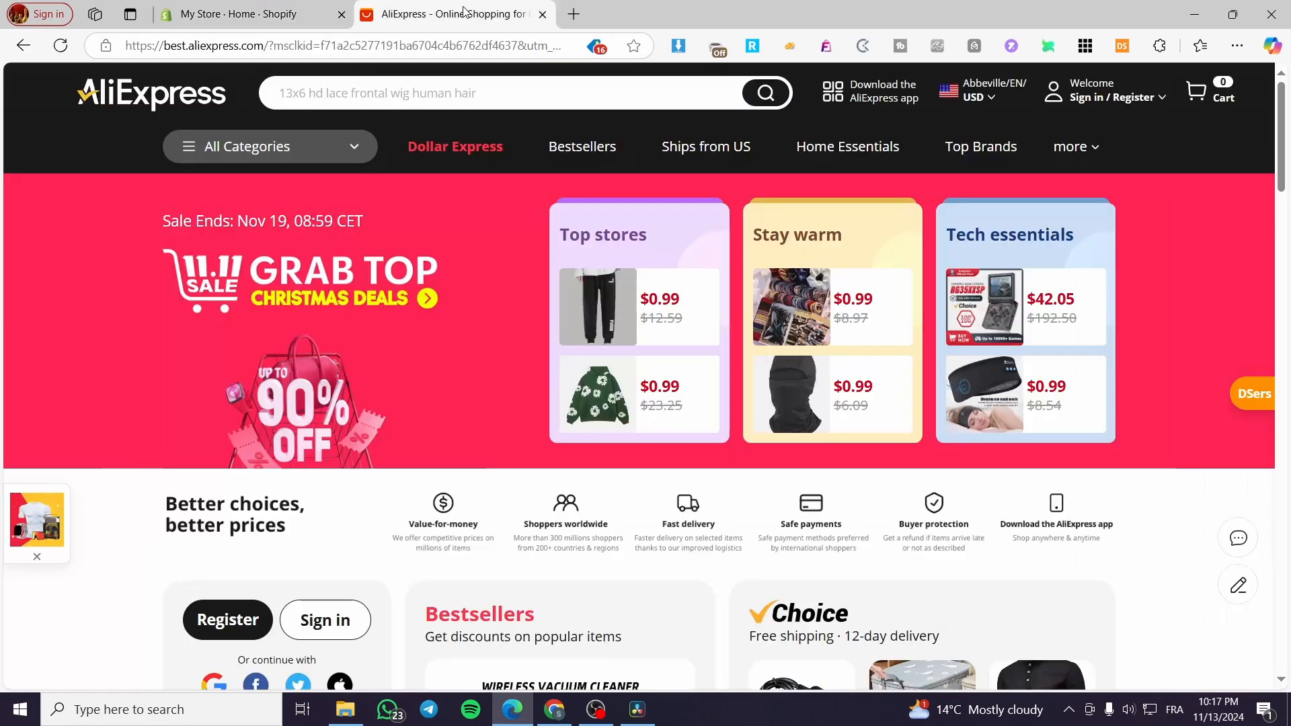
scroll(495, 388, down, 6)
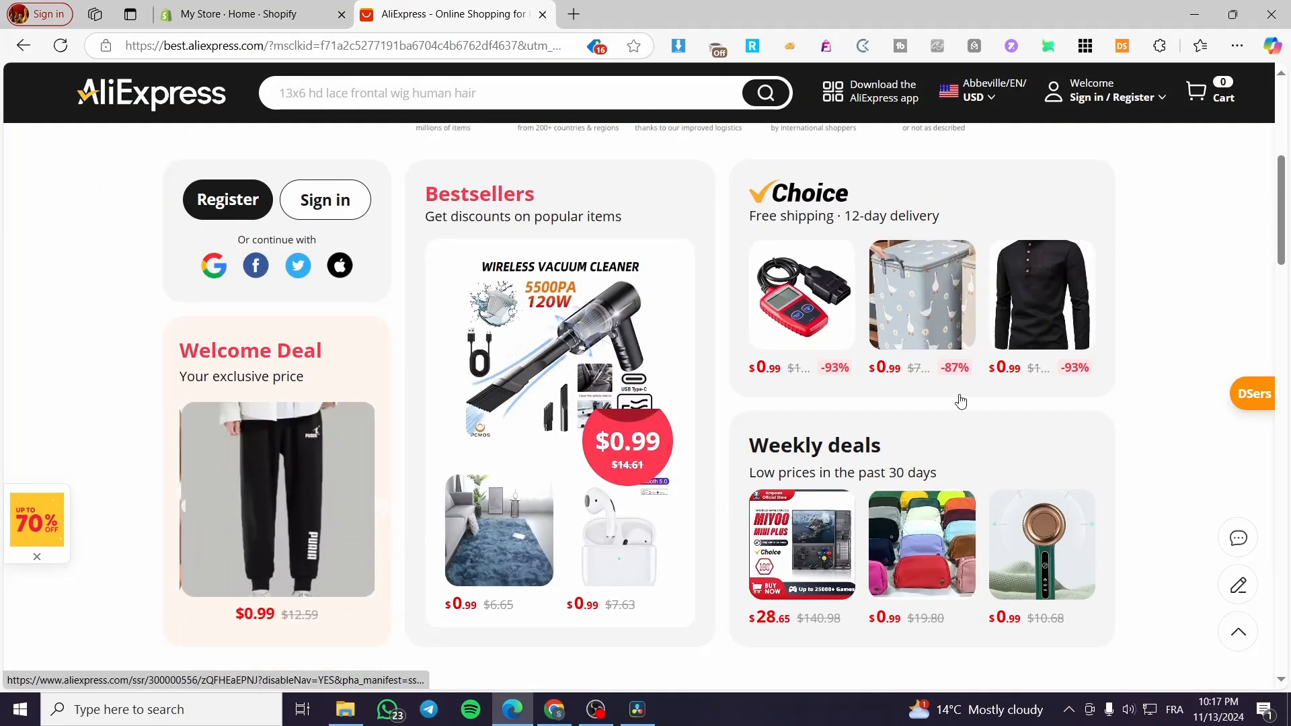
scroll(960, 401, down, 5)
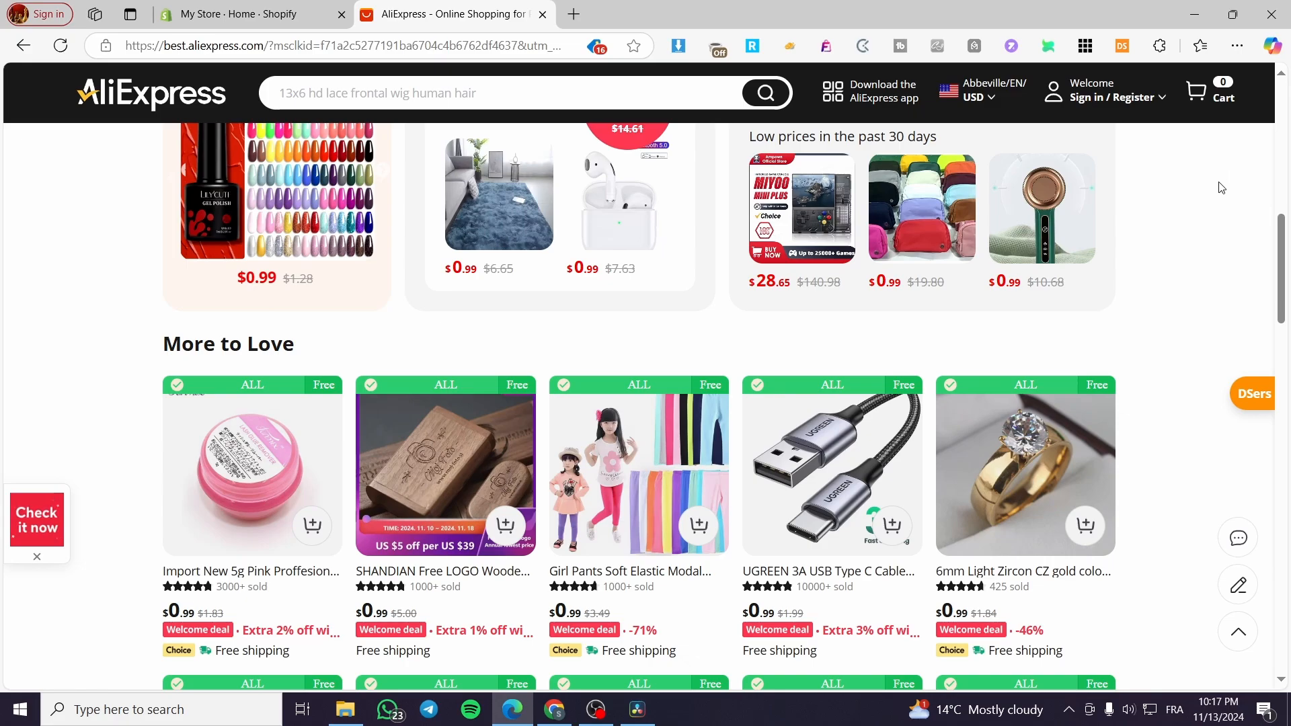
Switch to the Shopify store admin and start adding a new product
click(235, 13)
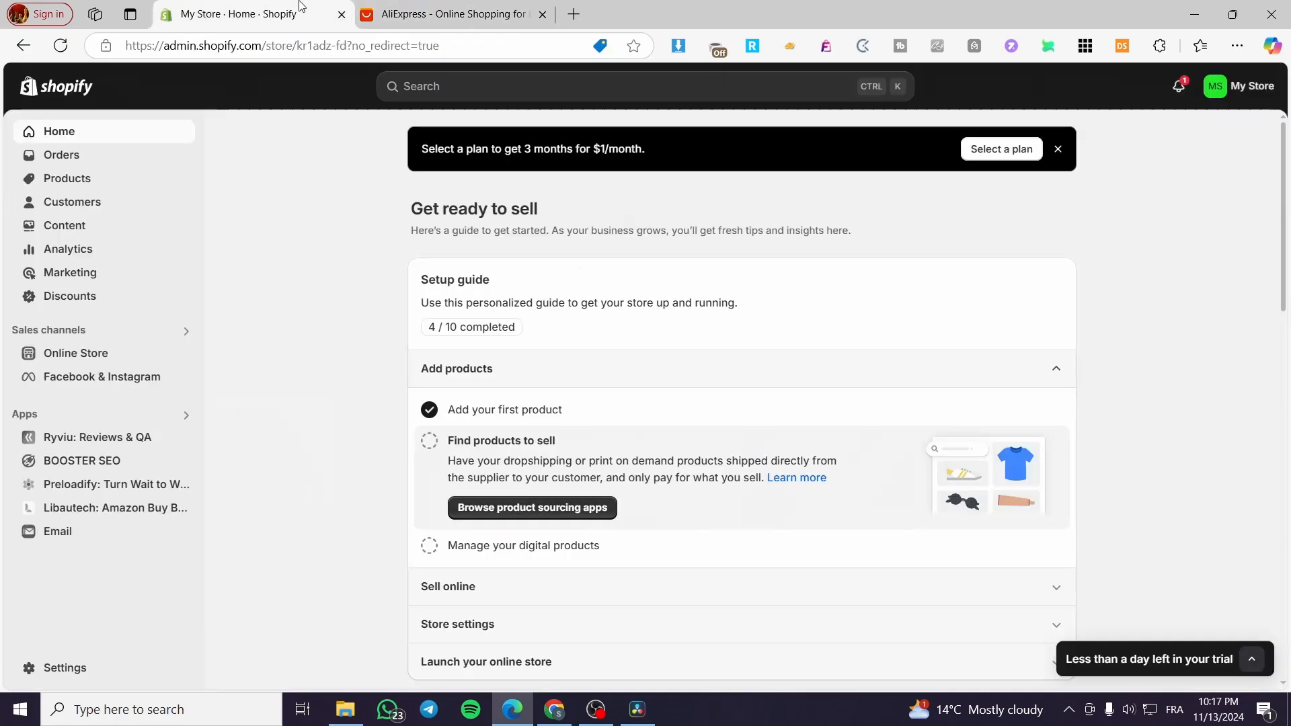
click(67, 180)
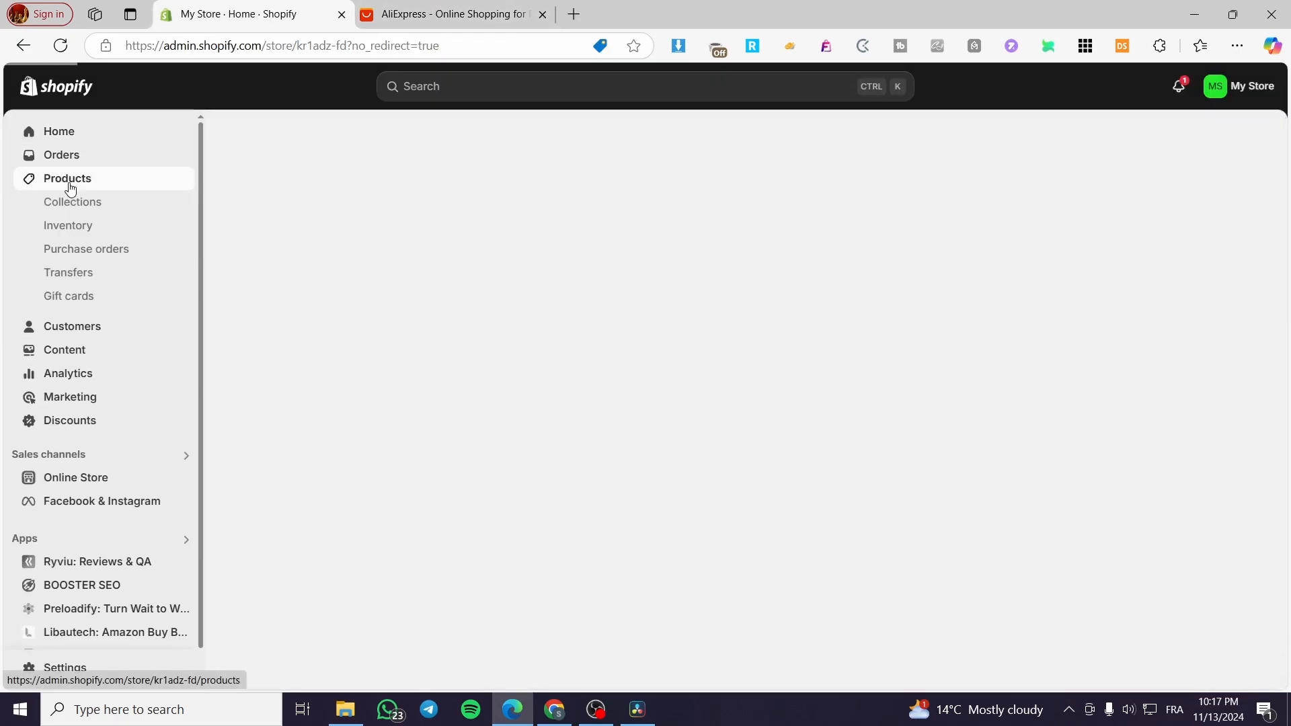
click(1225, 139)
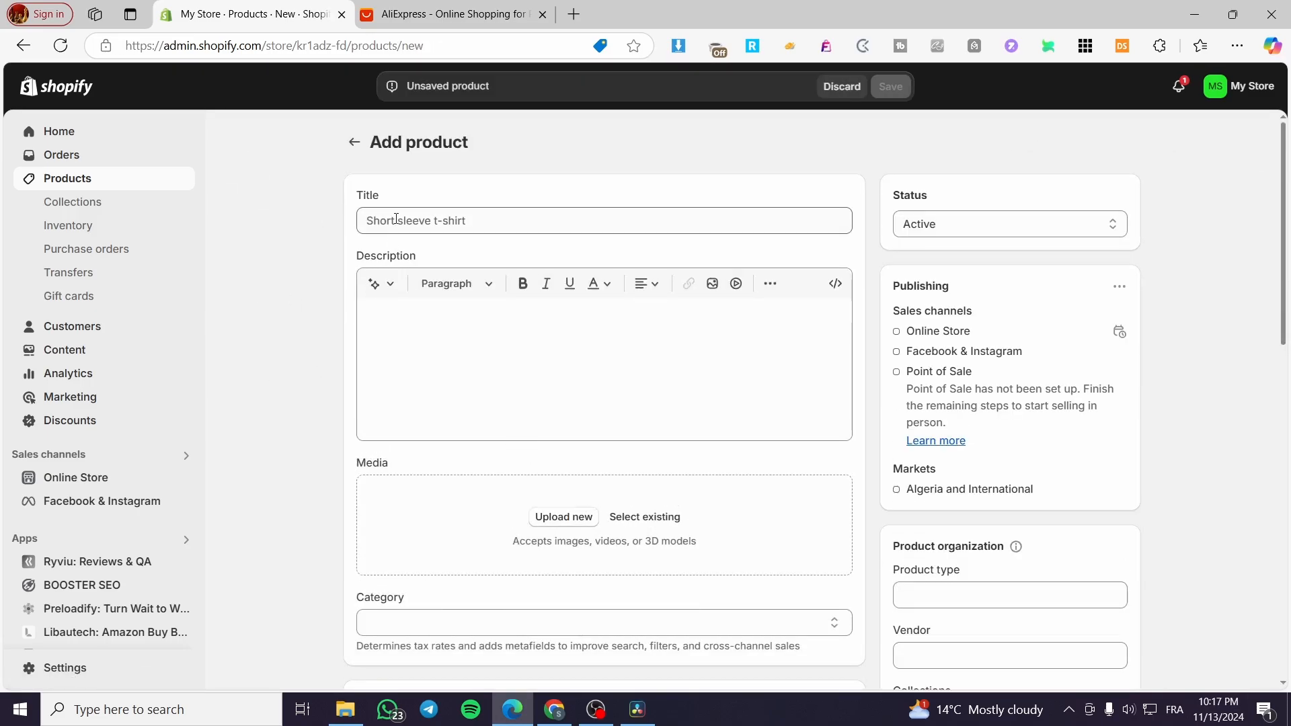
Open the product page of the UGREEN 3A USB Type C cable from AliExpress's More to Love recommendations
click(449, 14)
scroll(985, 487, down, 5)
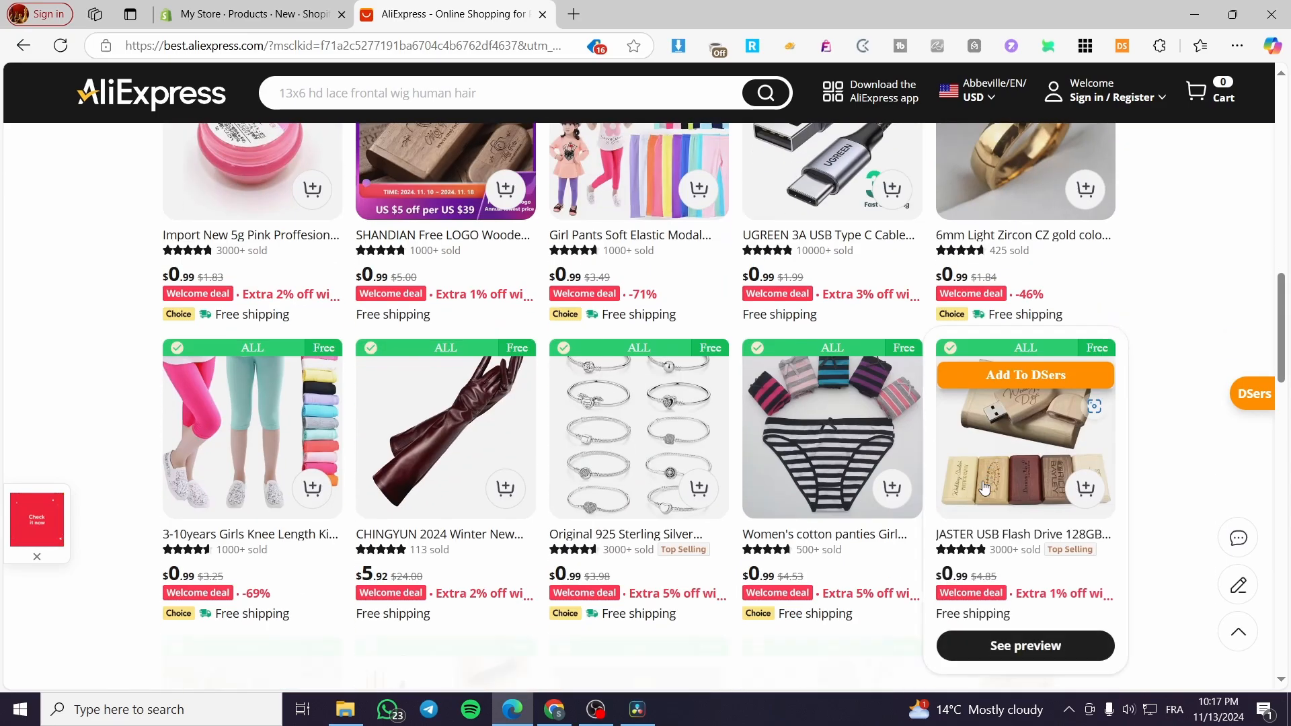
scroll(773, 538, up, 3)
click(774, 538)
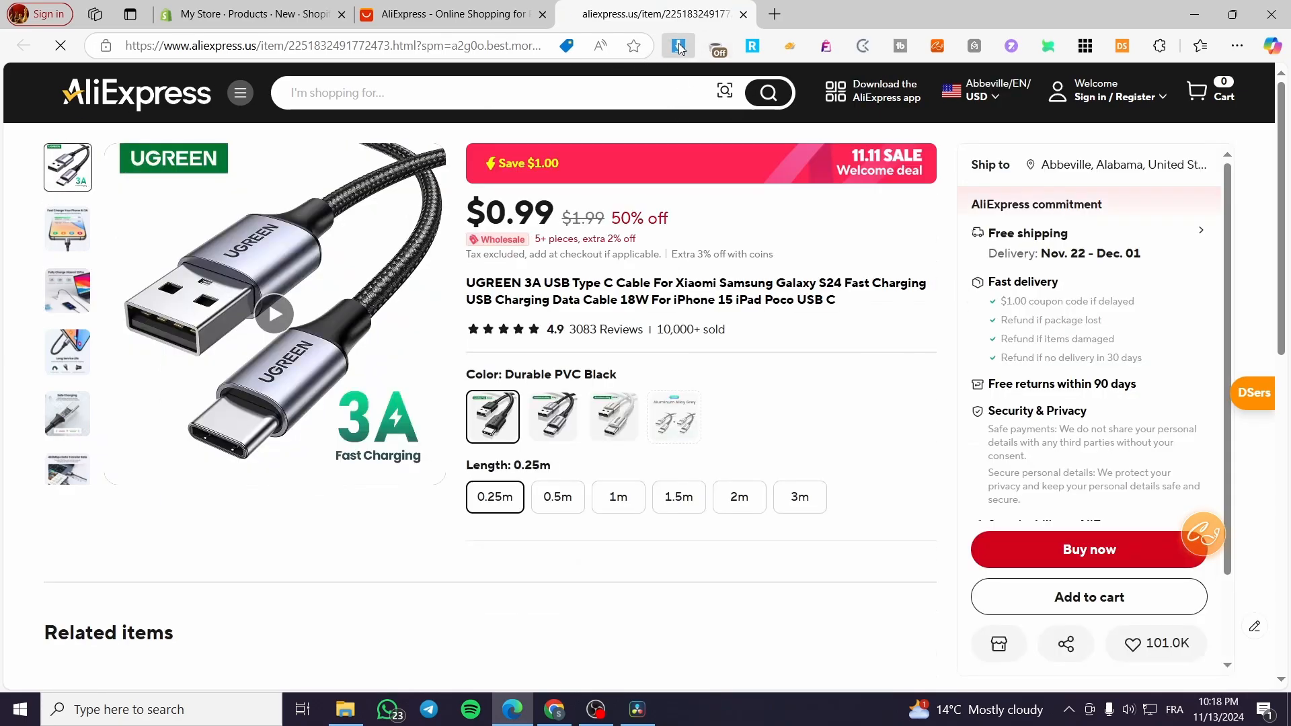
Select the black, grey and white cable variant pictures in the image downloader extension for the UGREEN product page
click(679, 46)
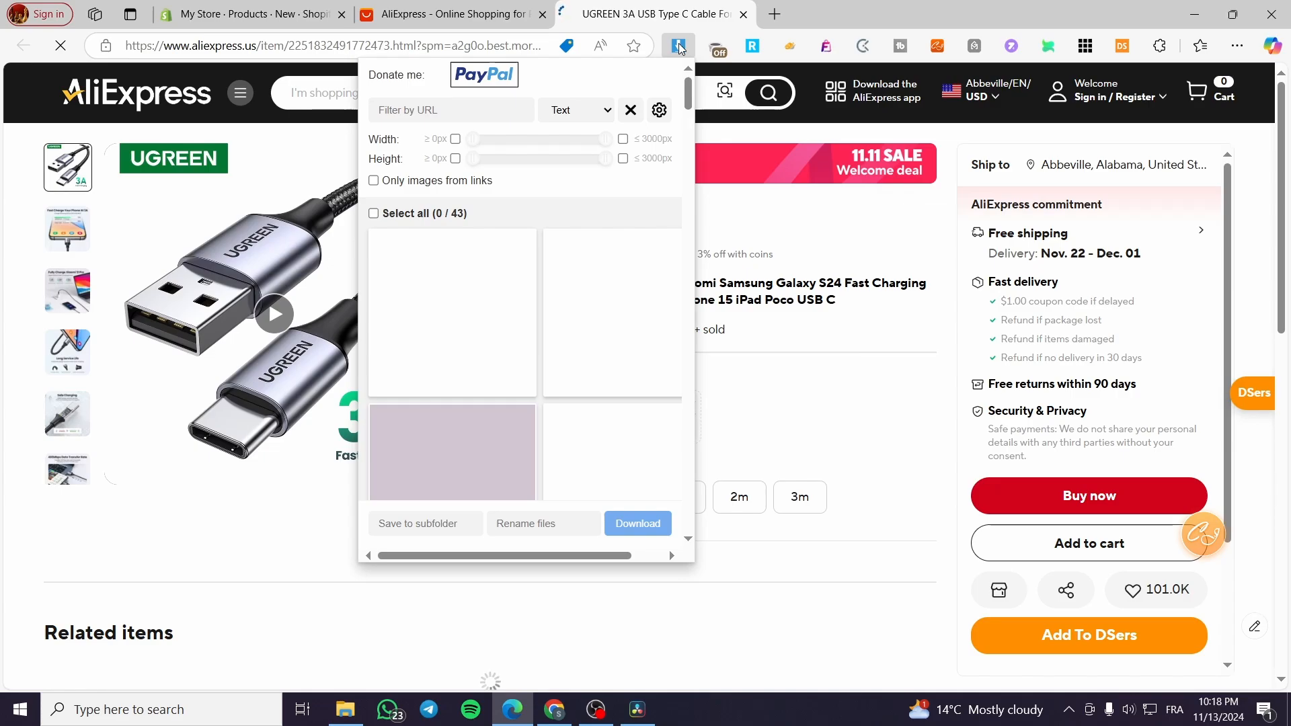
click(681, 47)
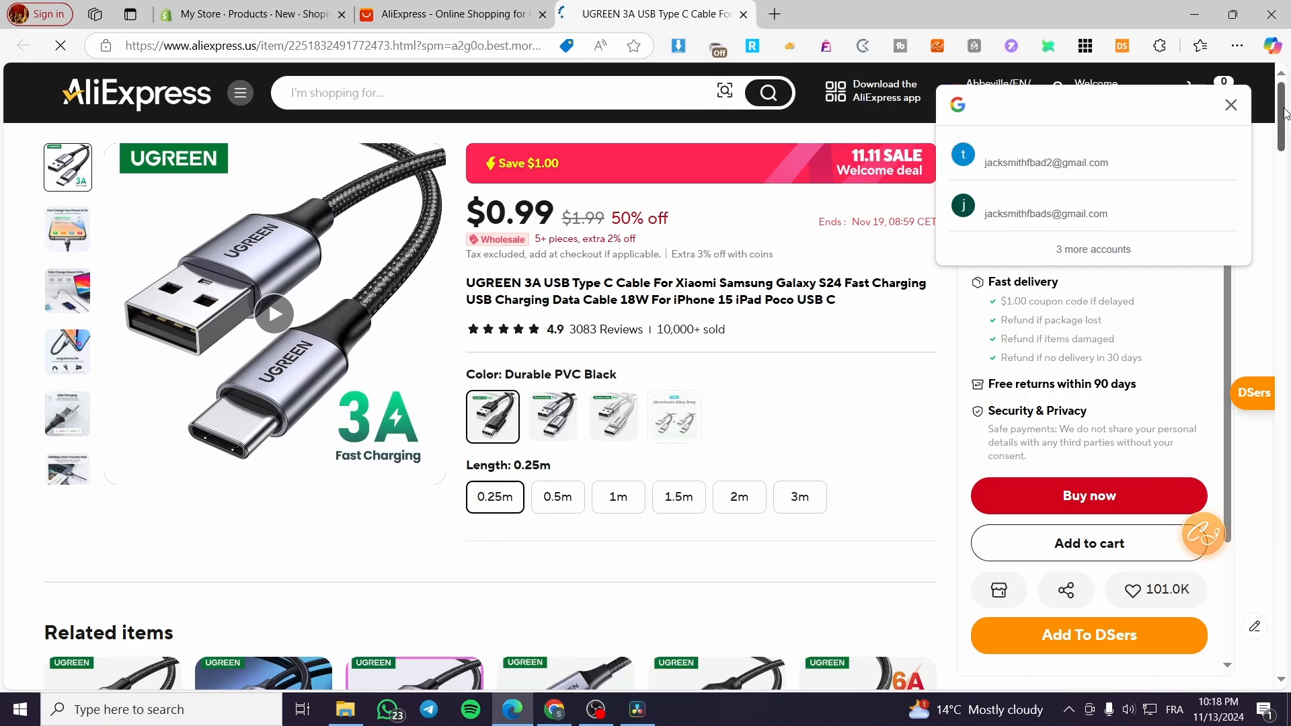
click(678, 46)
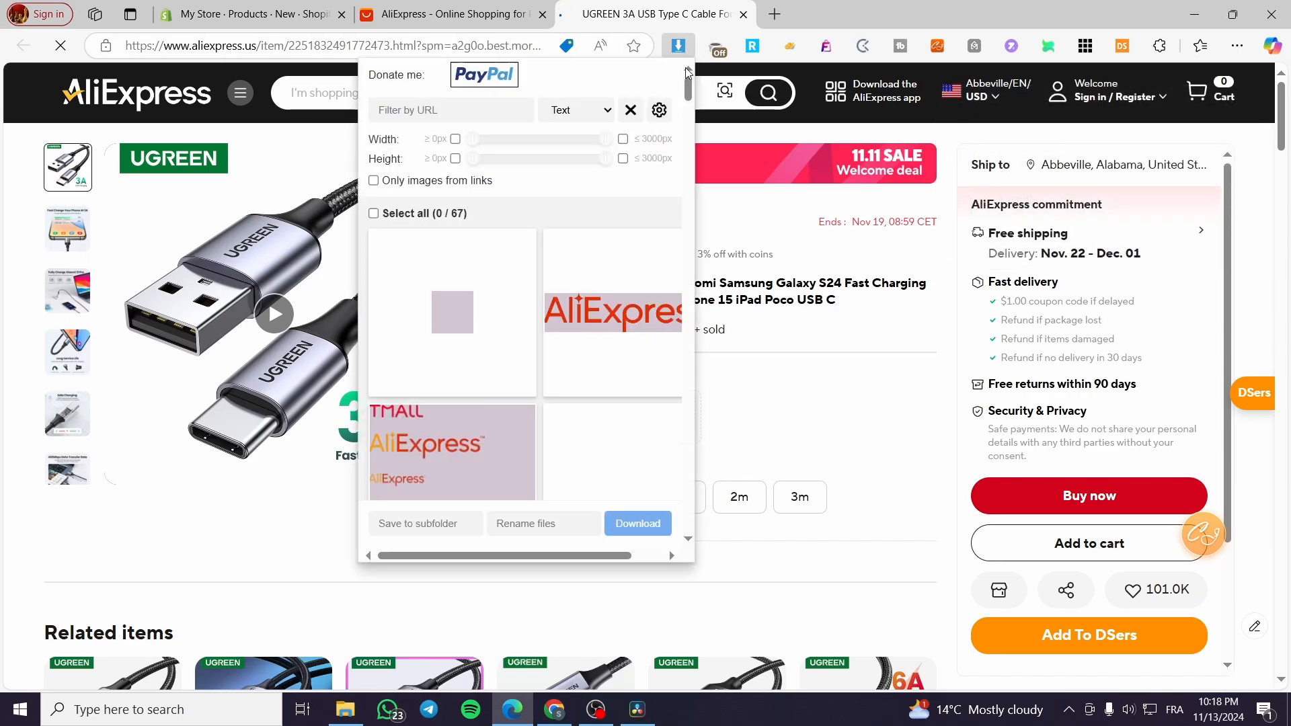
scroll(657, 250, down, 3)
drag(688, 127, 697, 290)
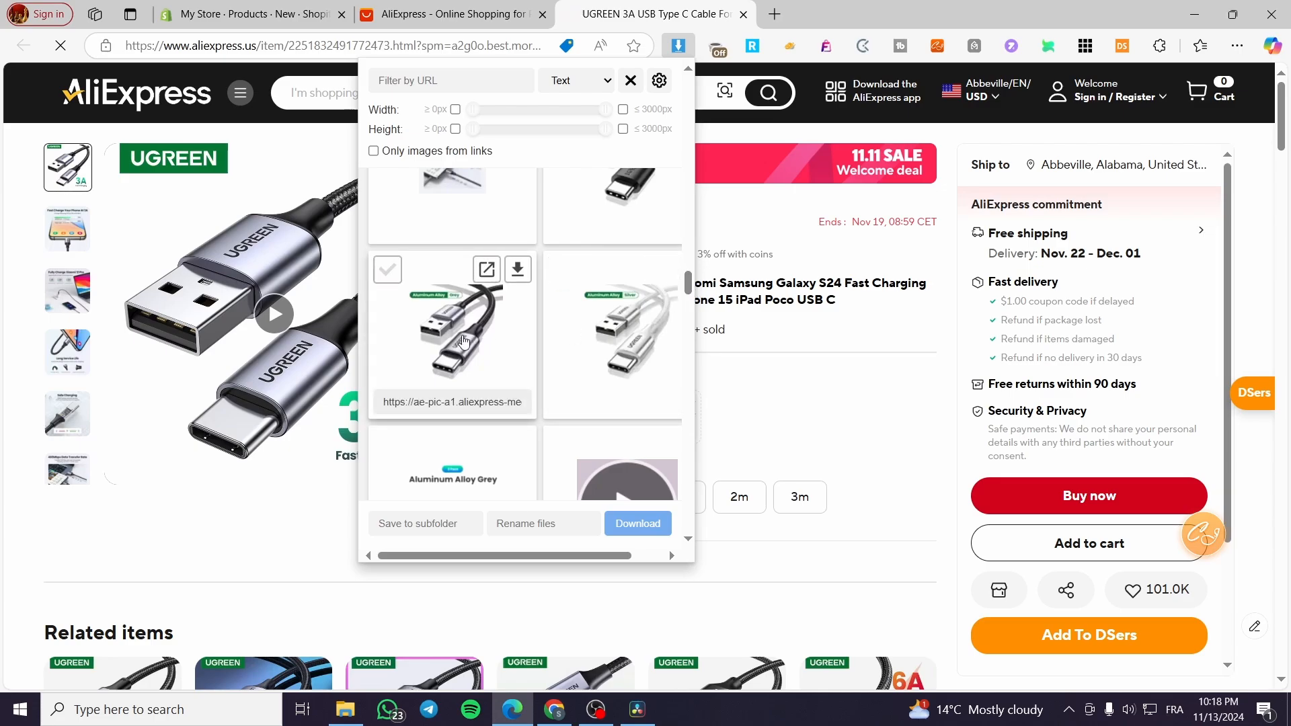
click(410, 282)
click(611, 297)
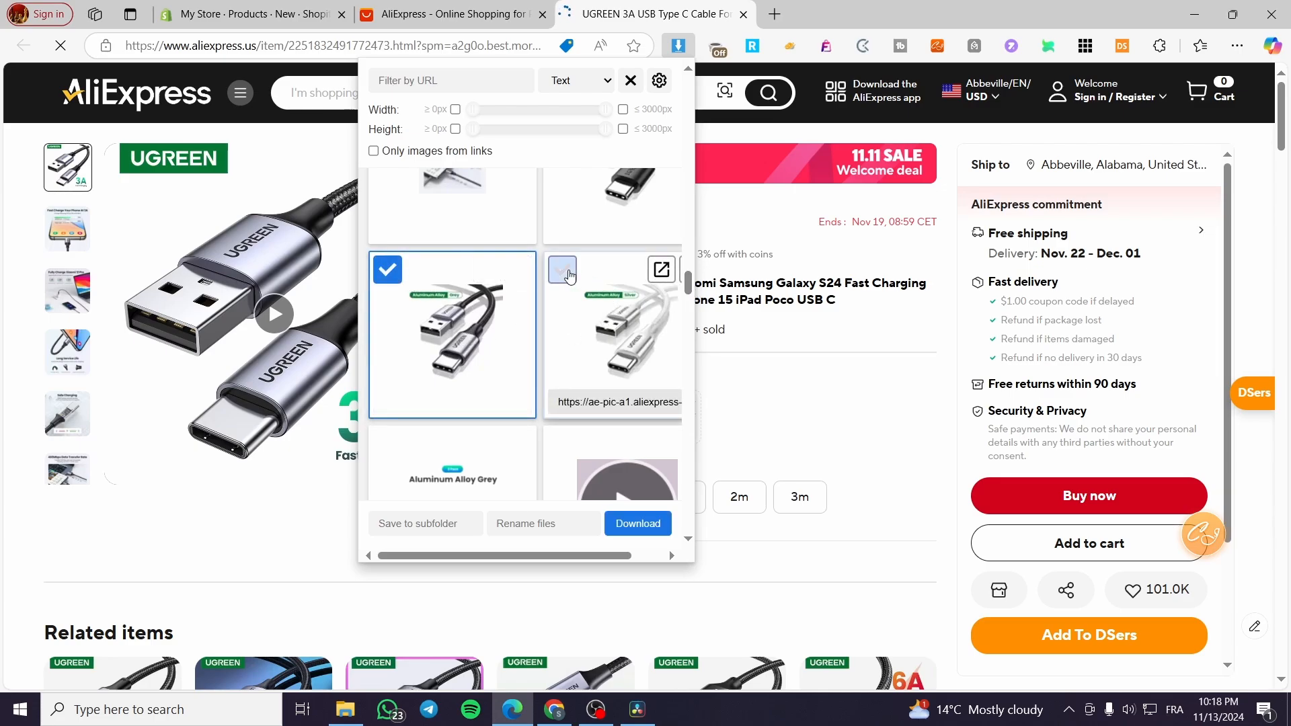
scroll(611, 282, up, 2)
click(610, 277)
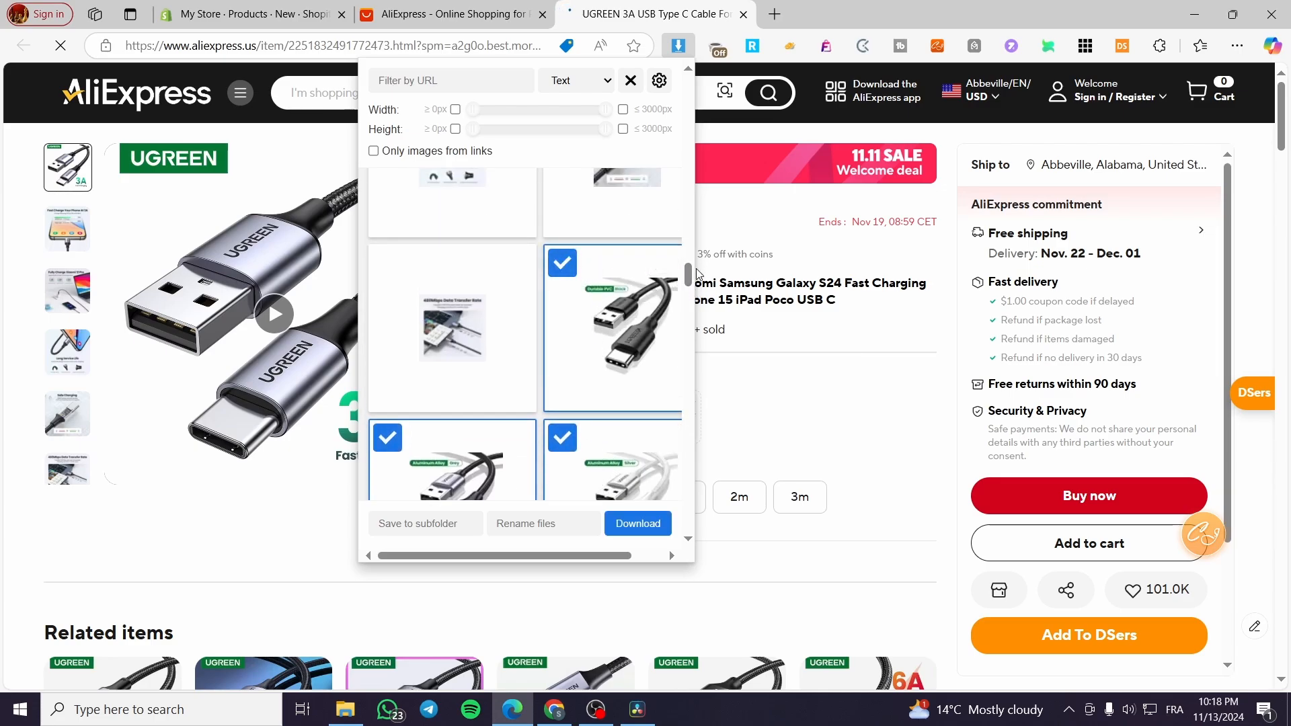
Add the Safe Charging and Long Service Life pictures to the selection and download all selected images
mouse_move(688, 274)
mouse_down()
mouse_move(690, 300)
mouse_move(690, 269)
mouse_up()
click(671, 280)
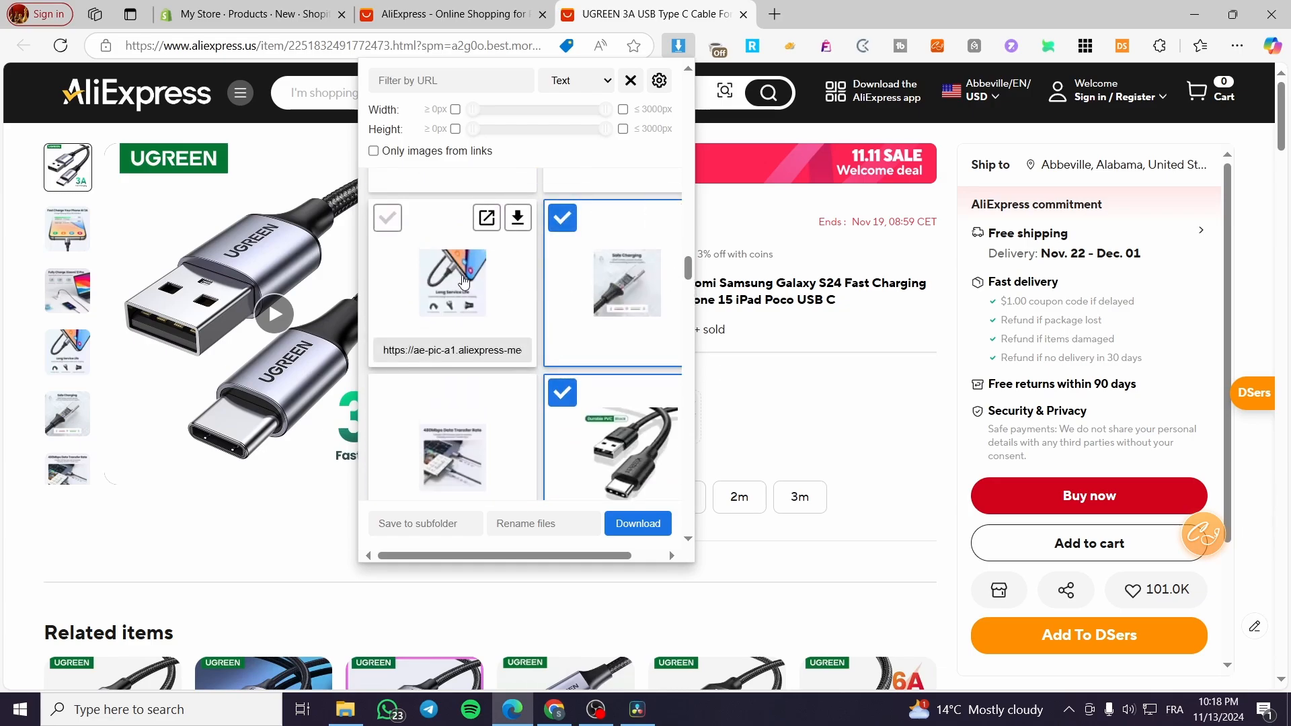
click(457, 316)
click(668, 519)
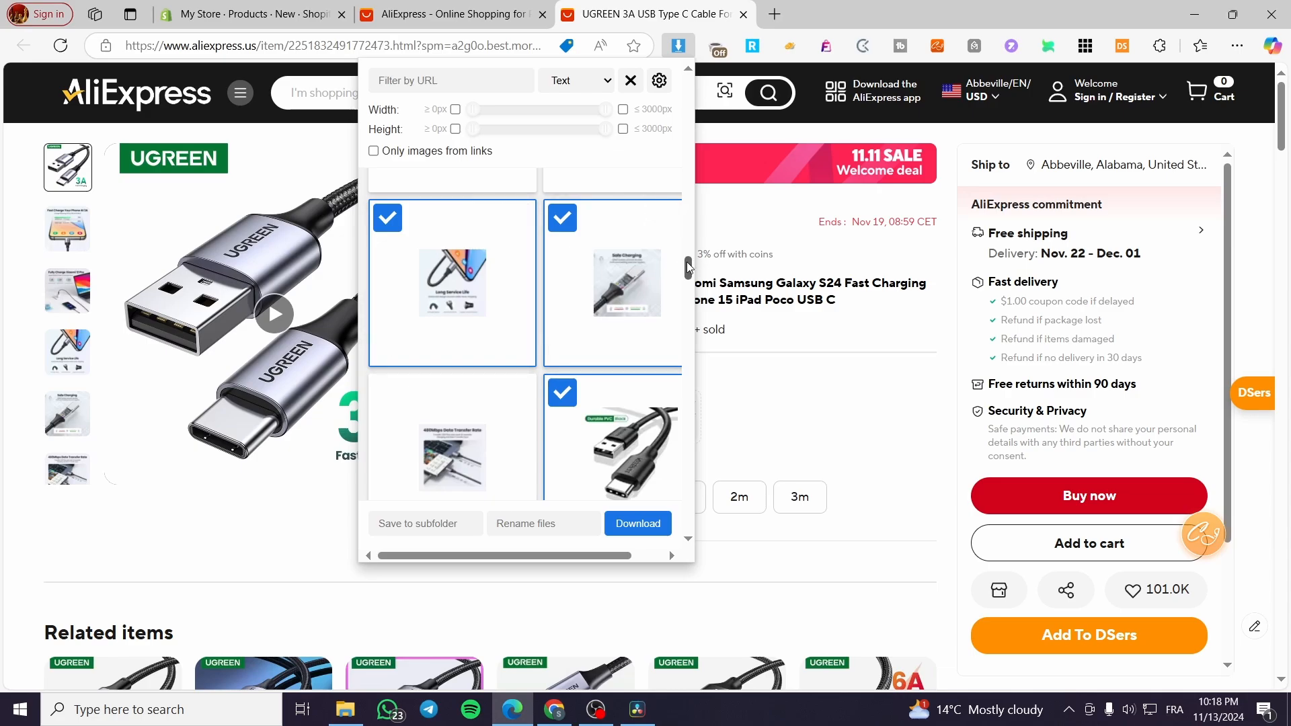
drag(687, 267, 700, 398)
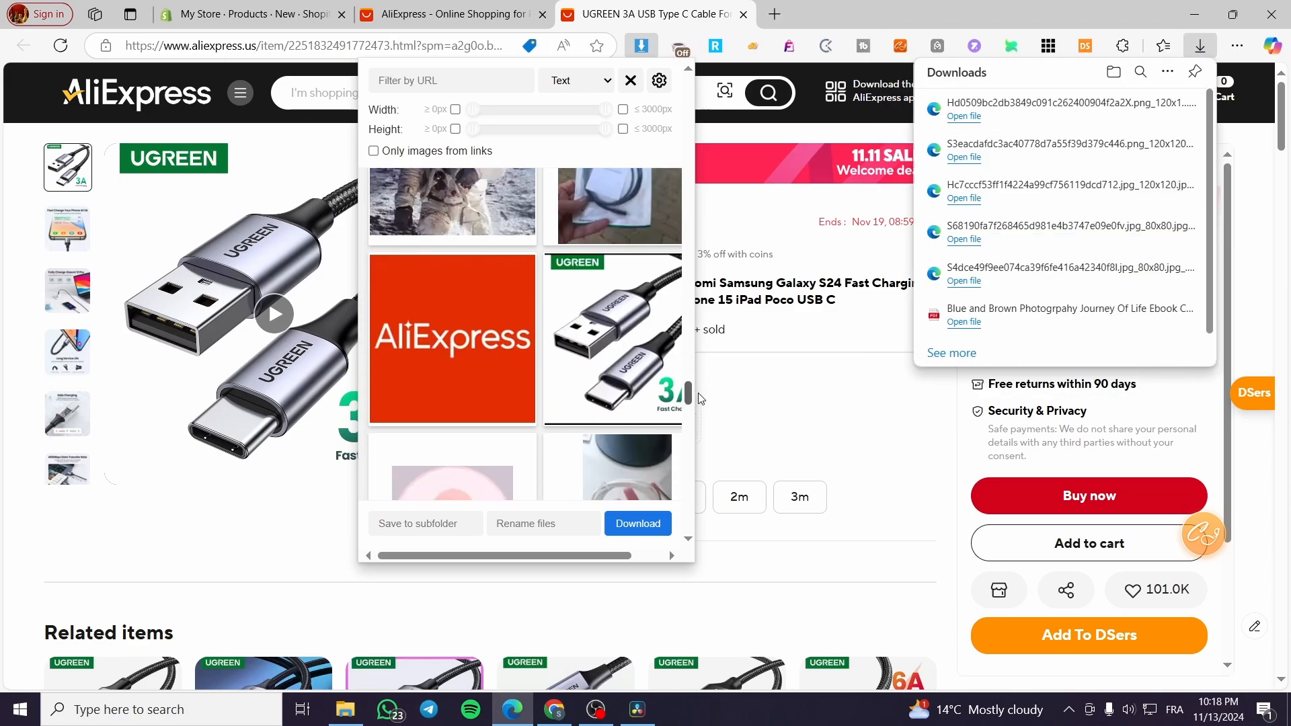
scroll(616, 343, down, 2)
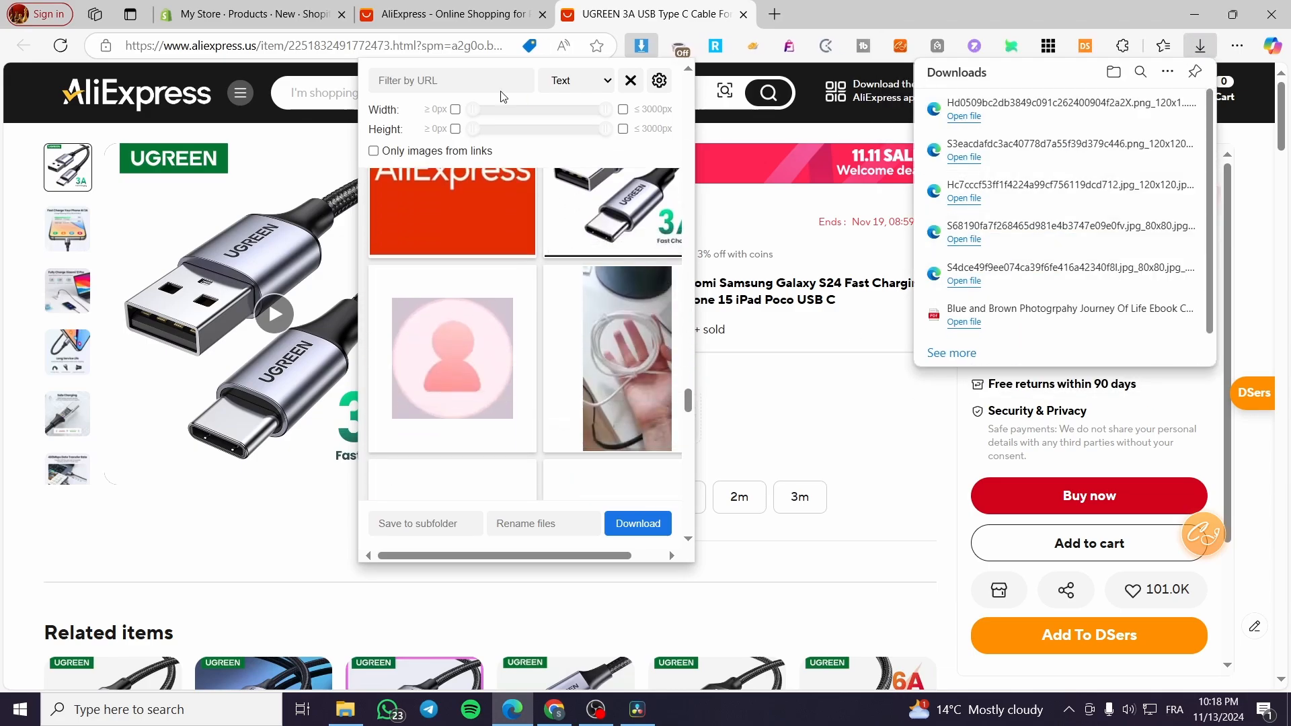
Upload the five downloaded cable images from the Downloads folder to the media of the new Shopify product
click(248, 13)
click(563, 517)
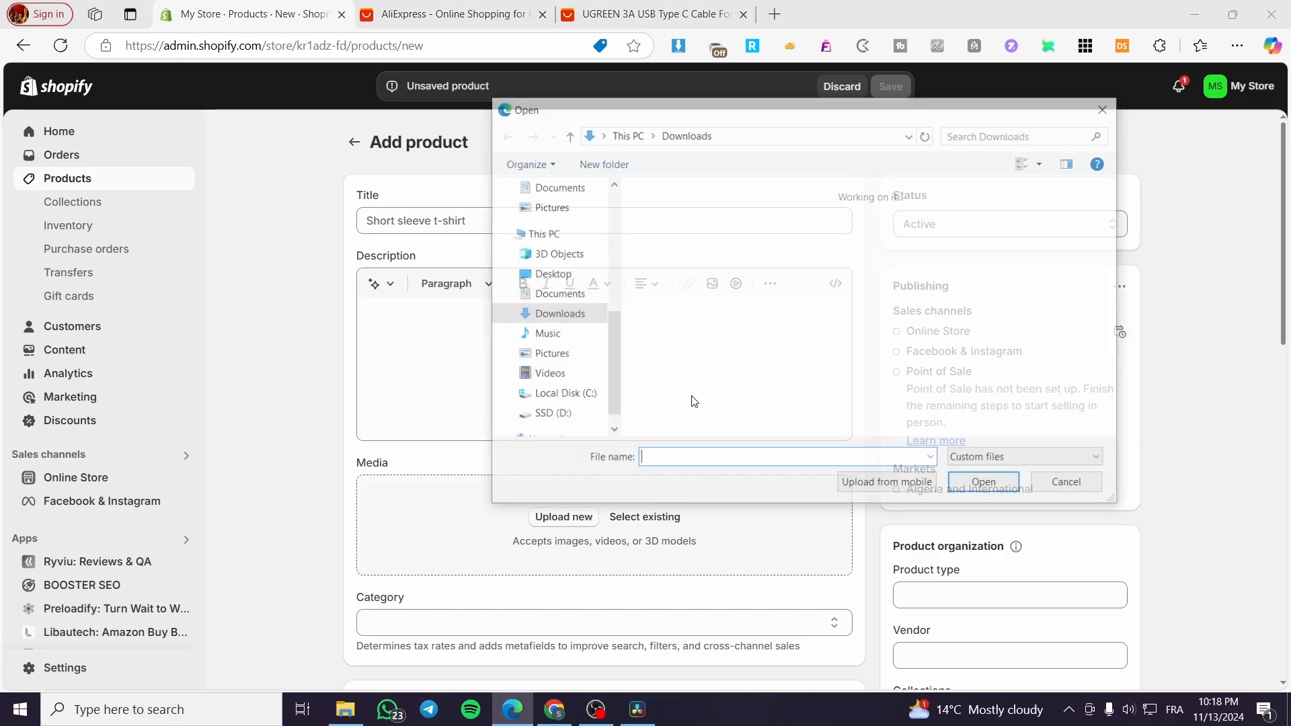
click(761, 228)
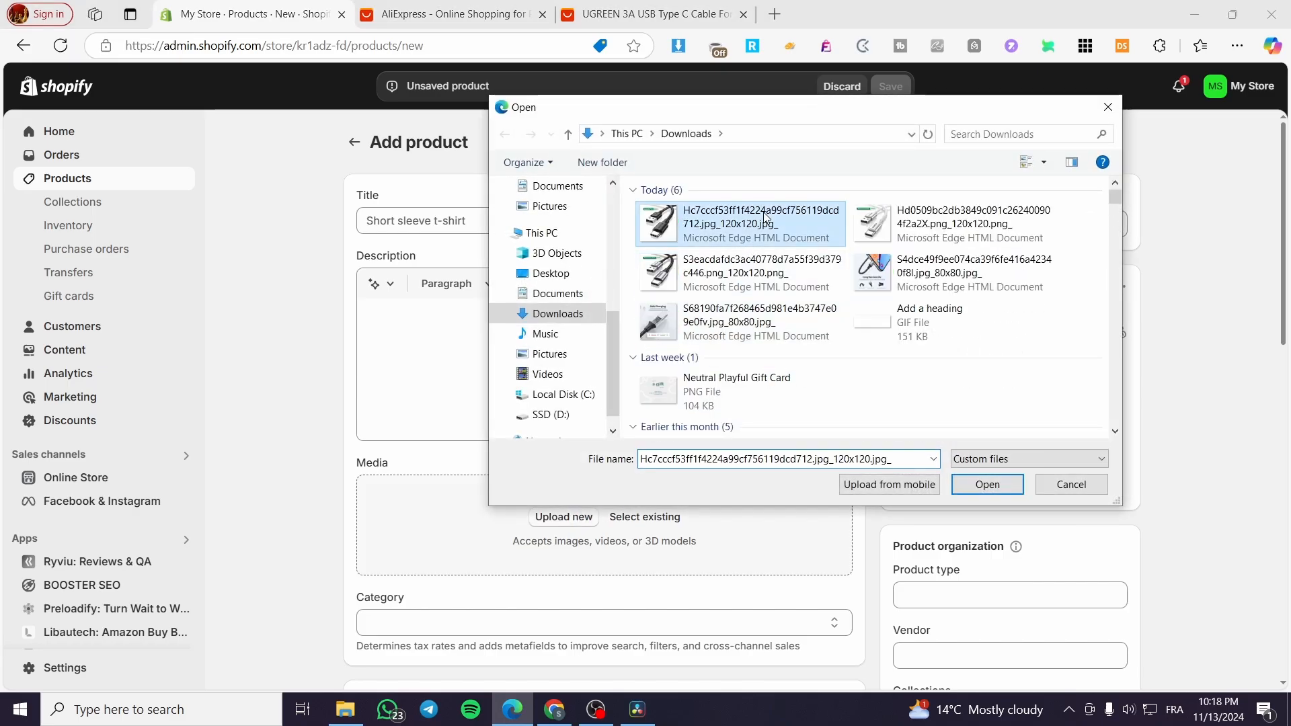
shift+click(772, 326)
click(987, 484)
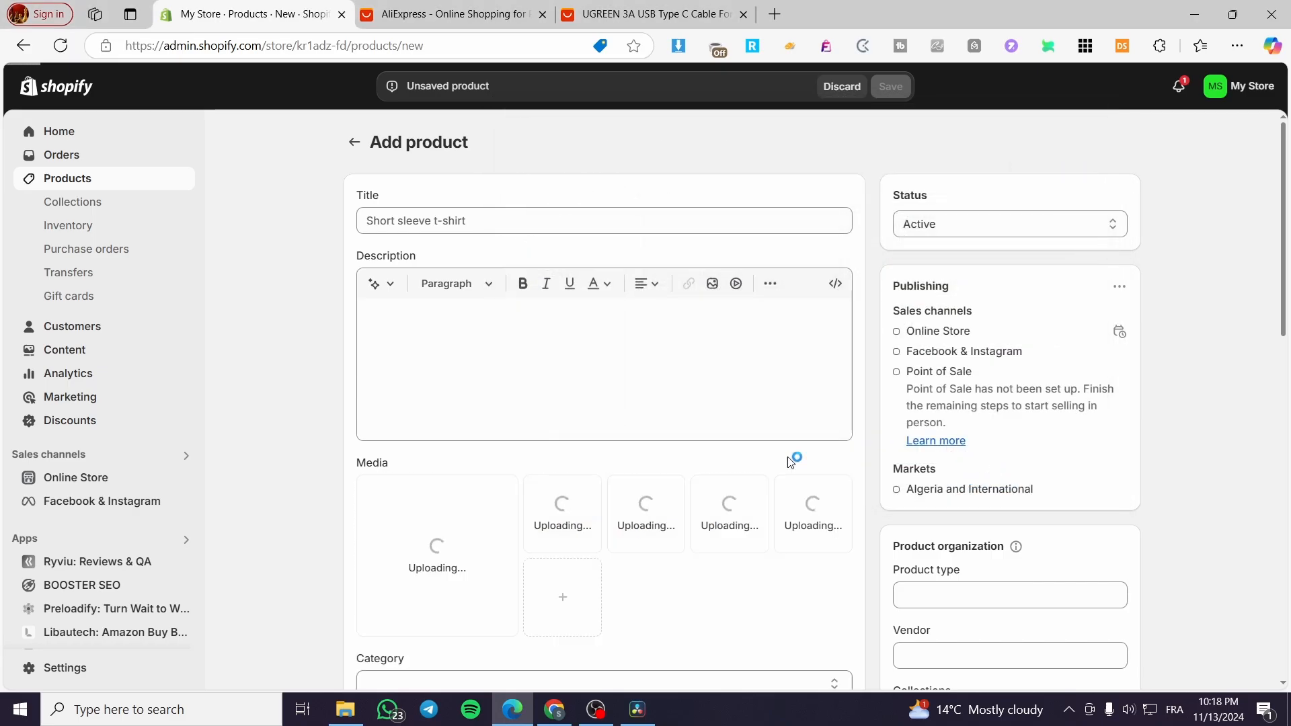
Copy the full UGREEN cable title from its AliExpress page into the new Shopify product's title
click(653, 13)
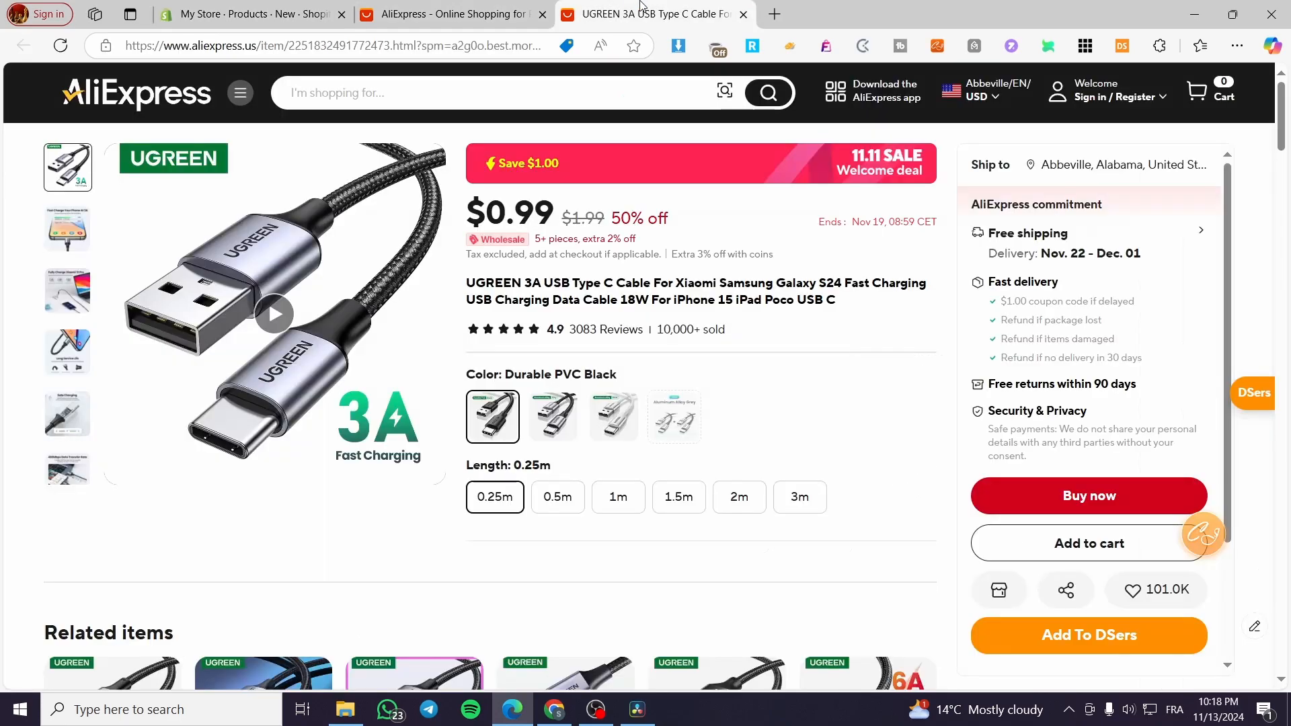
drag(468, 282, 841, 305)
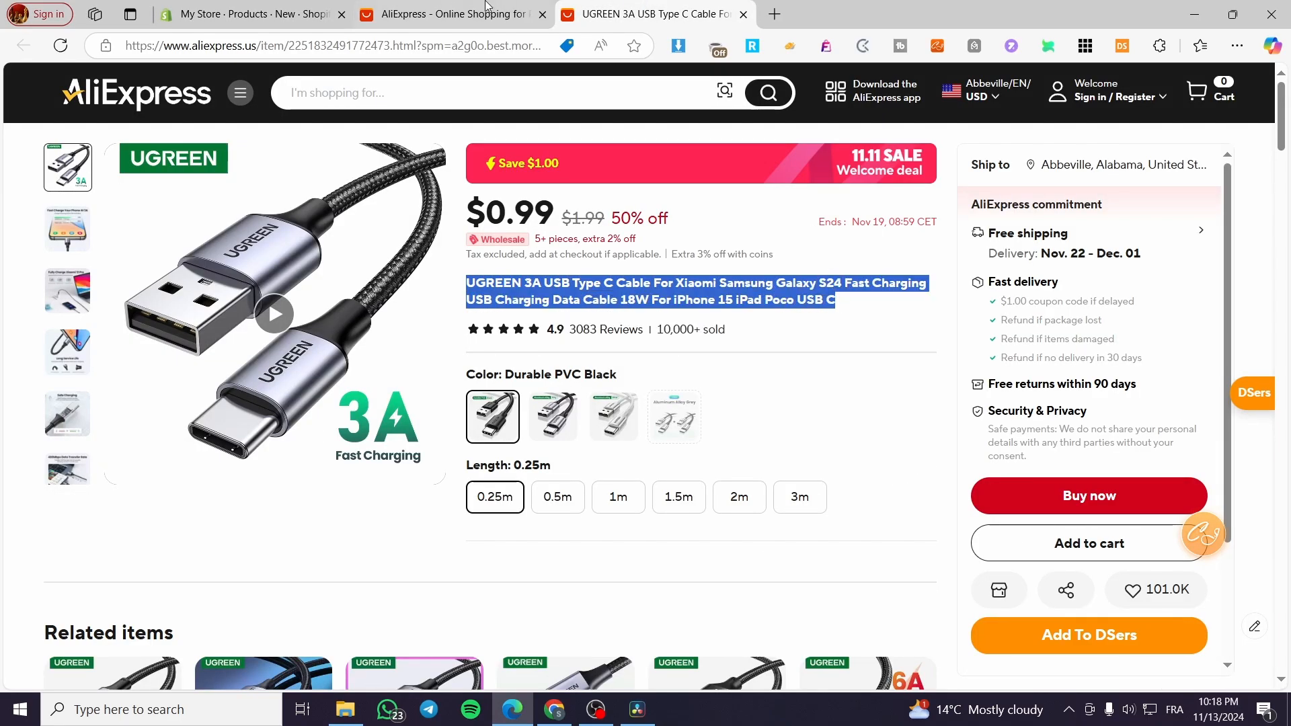
key(ctrl+c)
click(249, 13)
click(413, 220)
key(ctrl+v)
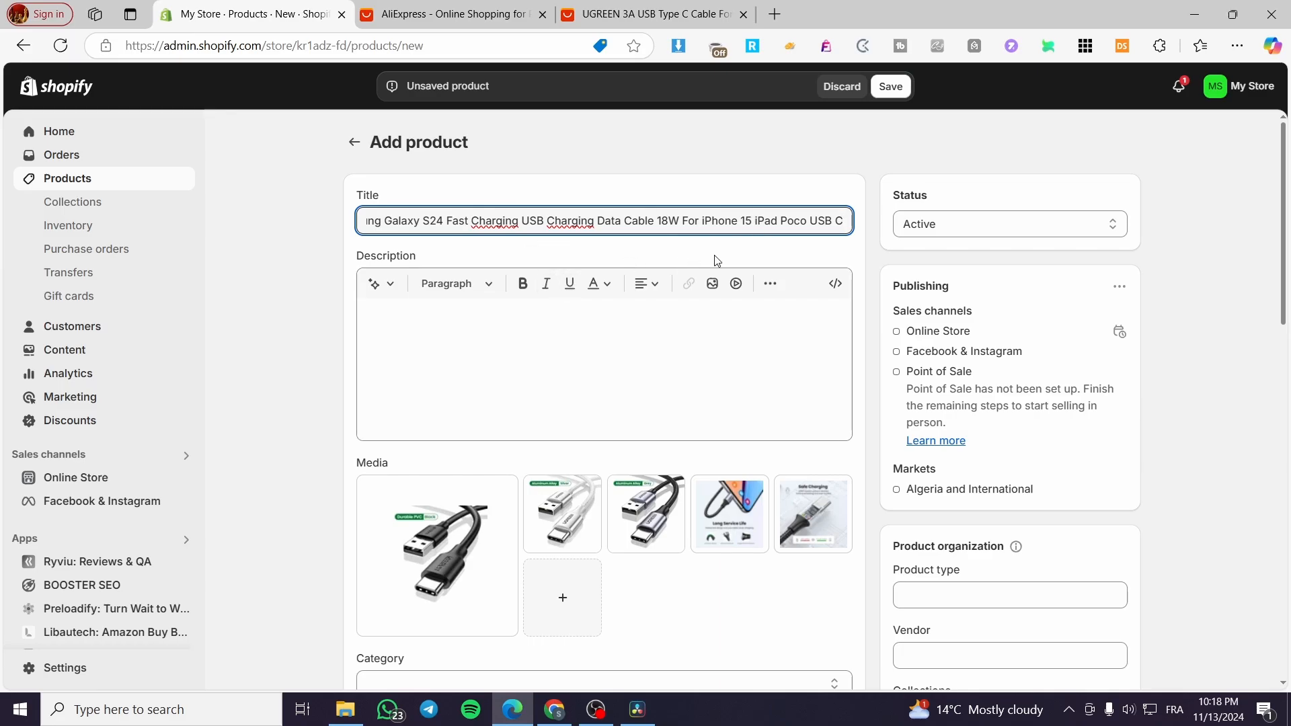
Look through the cable's AliExpress page for description text, including its reviews, specifications, description and buyer questions
key(ctrl+Tab)
key(ctrl+Tab)
scroll(812, 566, down, 5)
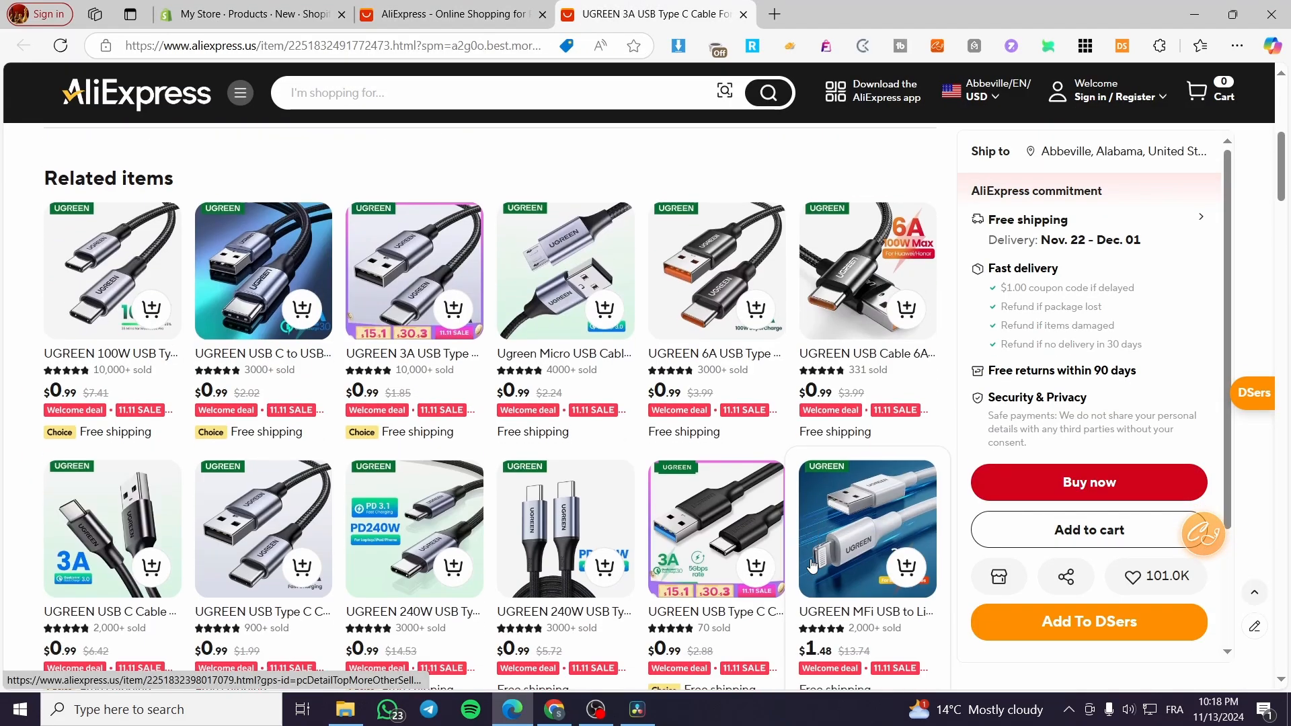
scroll(792, 556, down, 10)
scroll(325, 512, up, 3)
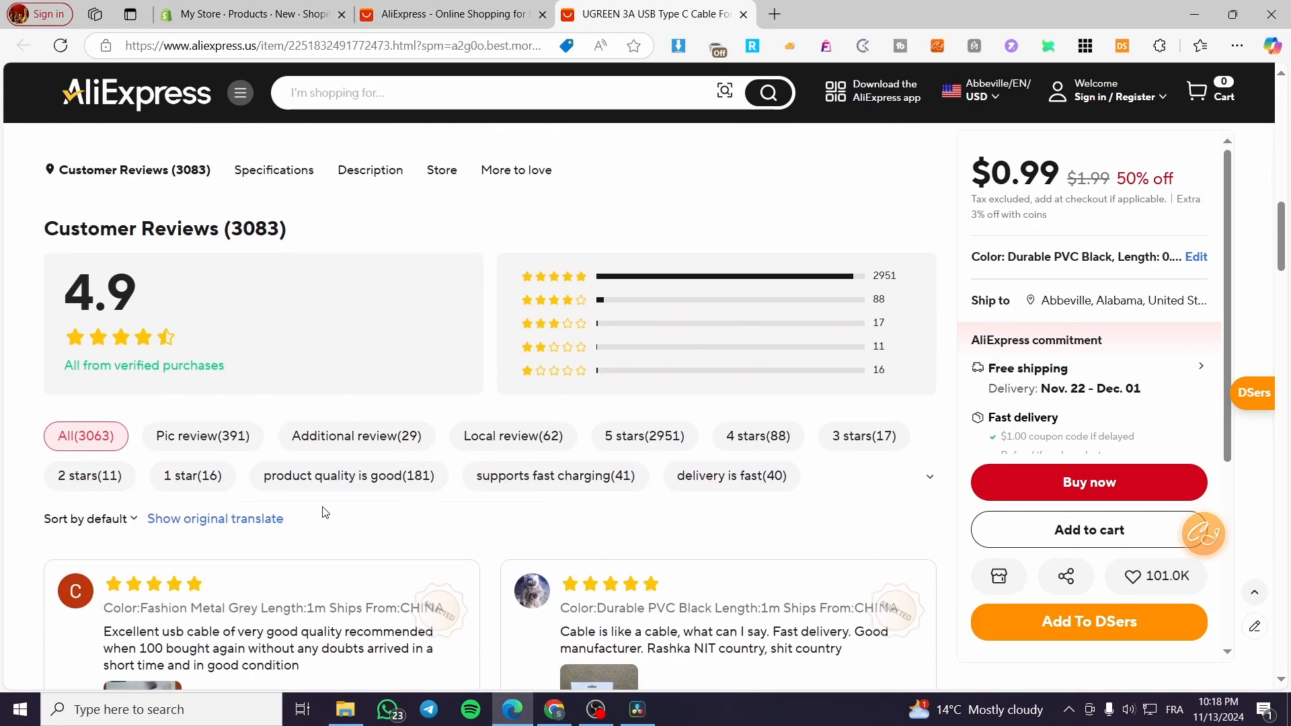
scroll(197, 486, up, 1)
click(361, 259)
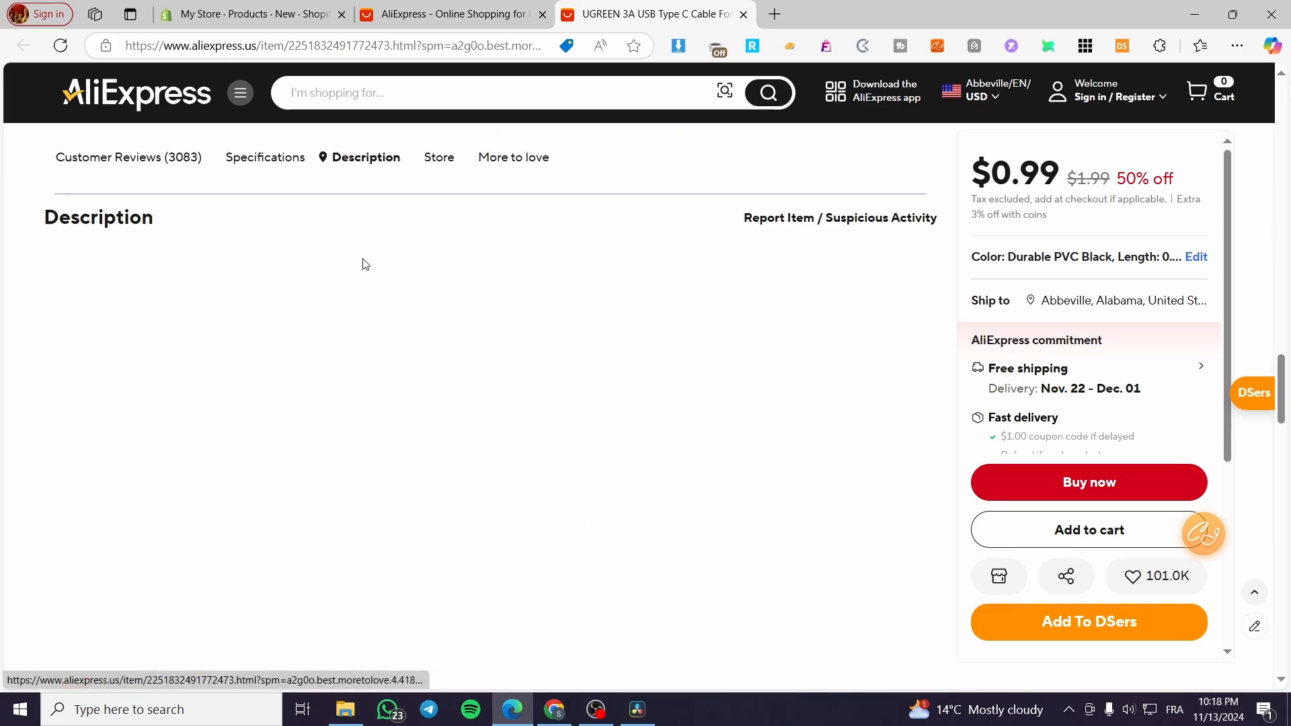
scroll(144, 426, down, 6)
scroll(224, 471, down, 5)
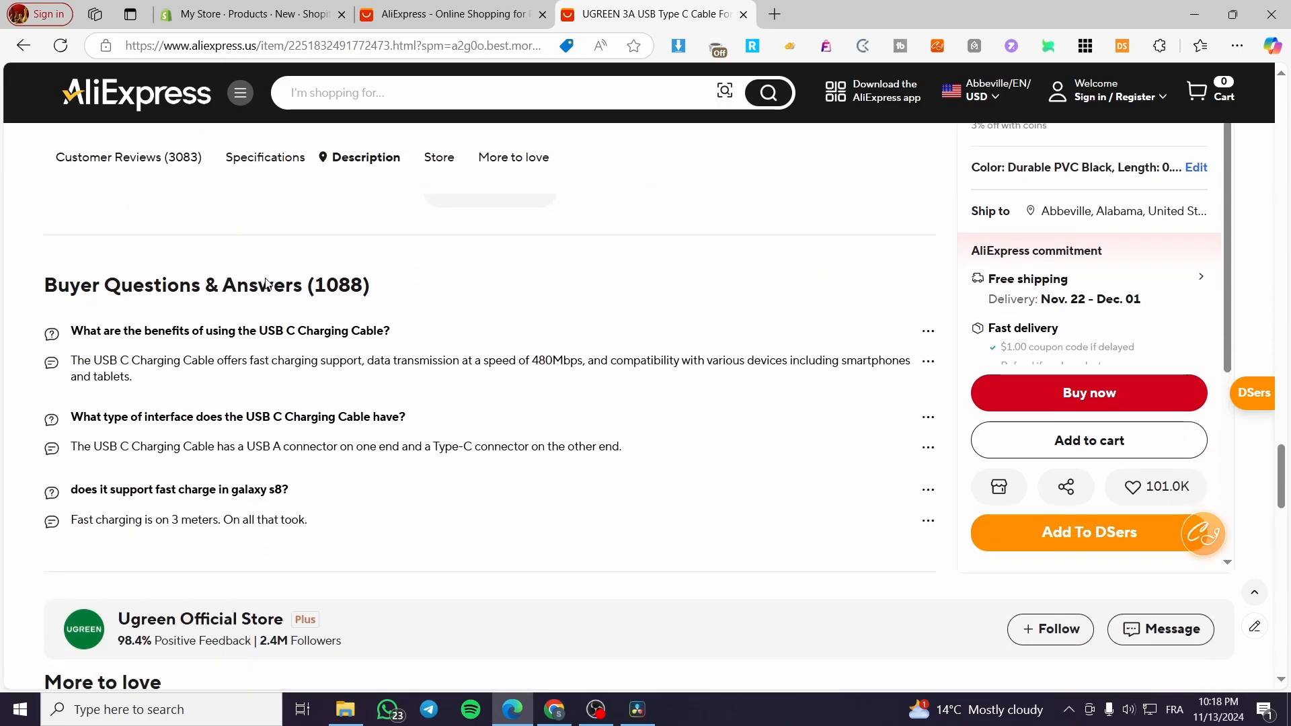
scroll(266, 283, down, 5)
scroll(272, 403, up, 10)
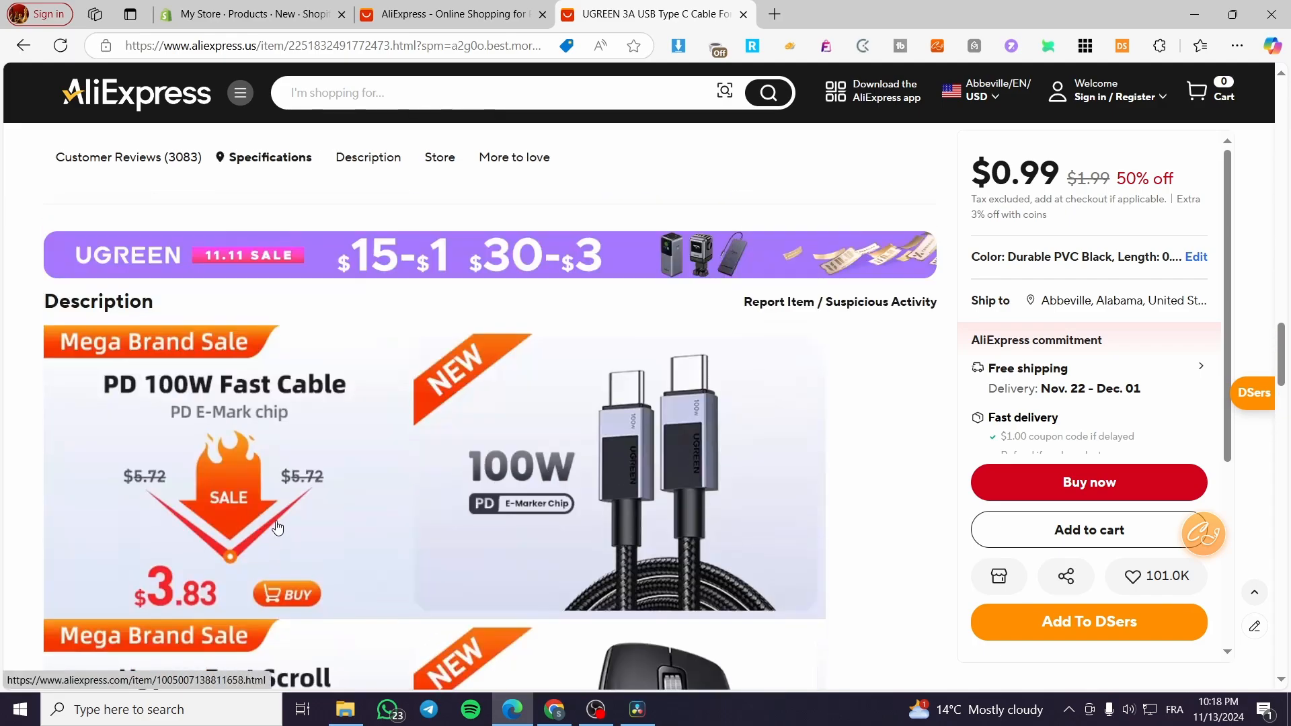
scroll(277, 528, up, 6)
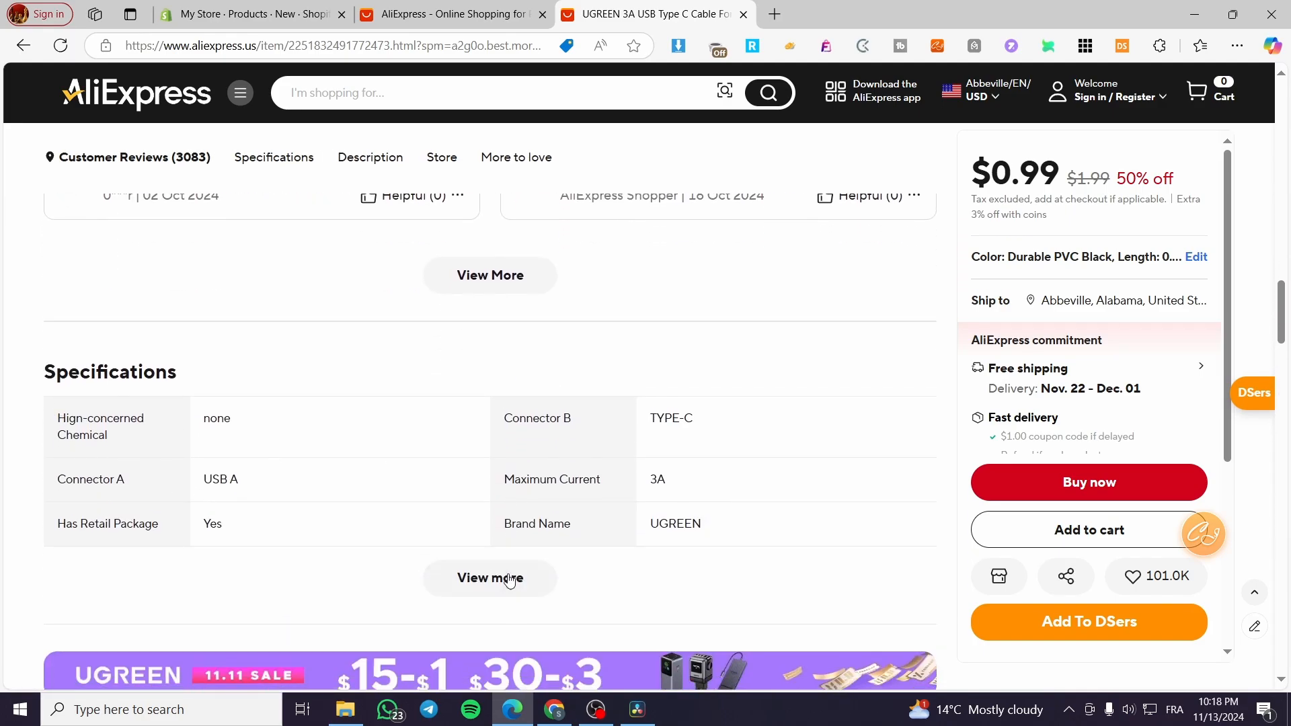
click(485, 587)
scroll(437, 558, up, 4)
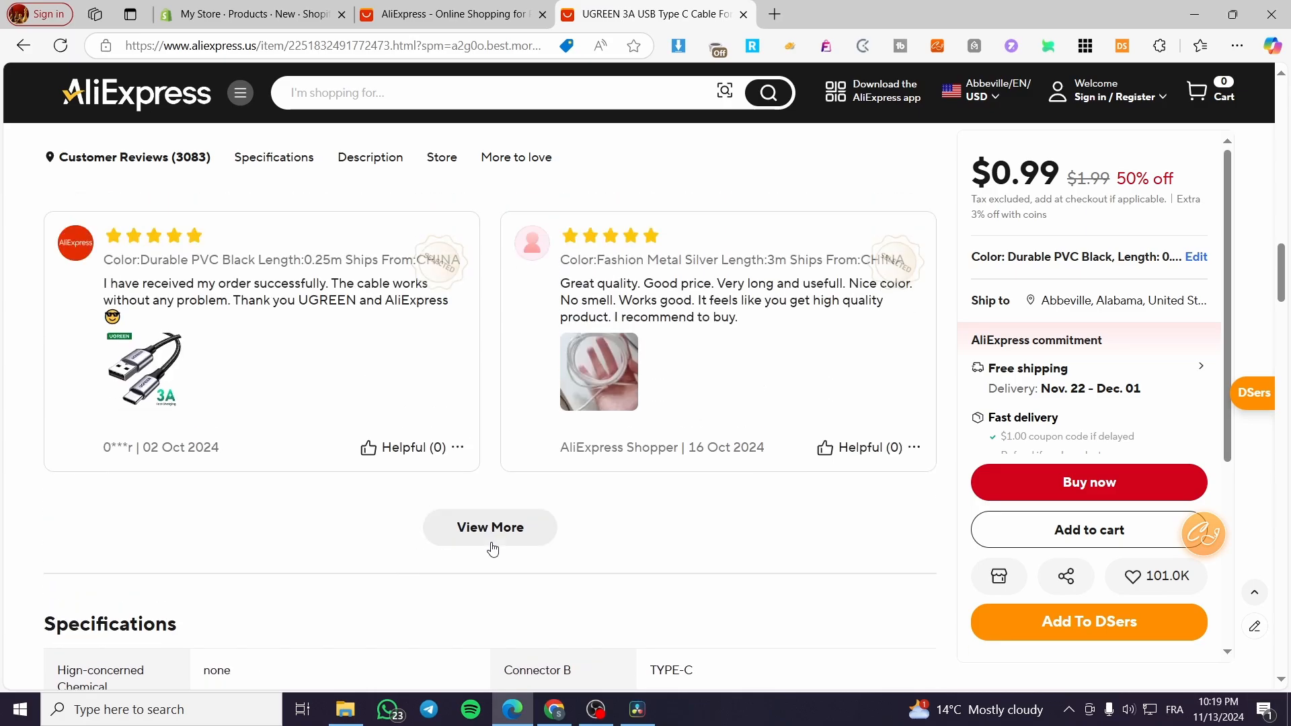
click(489, 538)
click(1123, 111)
scroll(750, 372, up, 5)
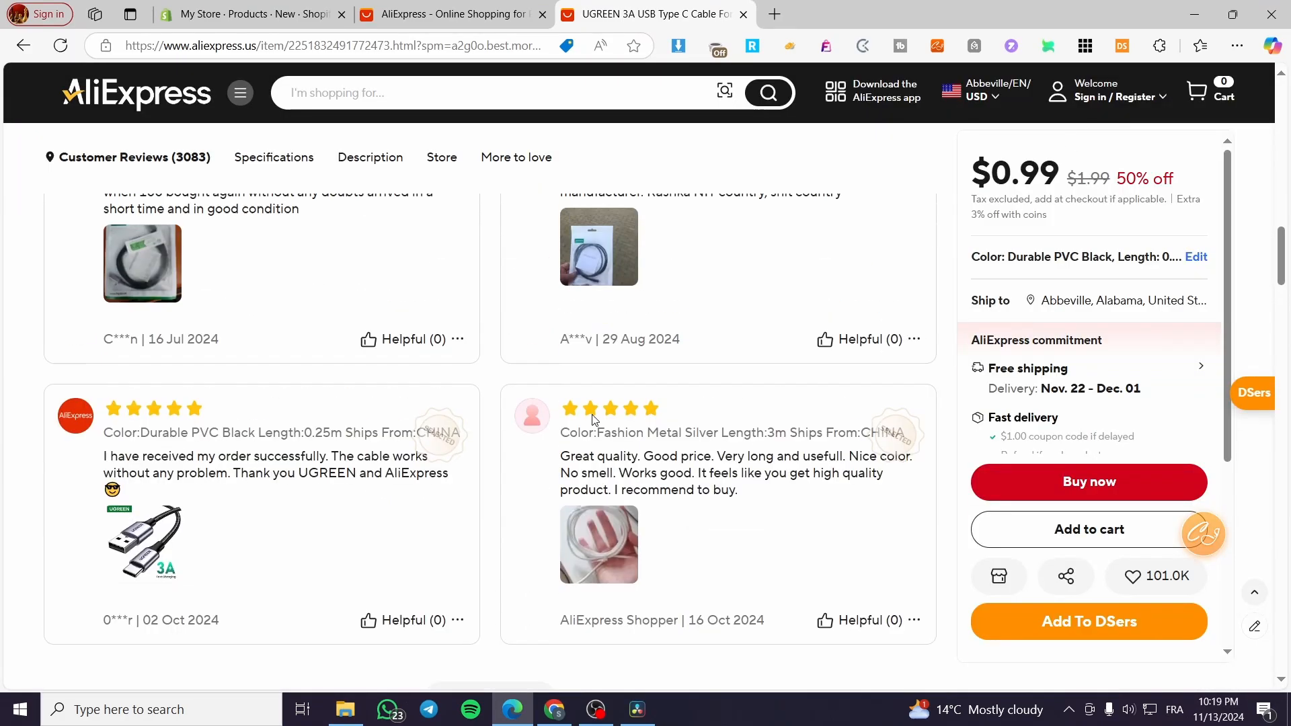
Copy the Shopify product's full title into its description
click(463, 19)
click(249, 14)
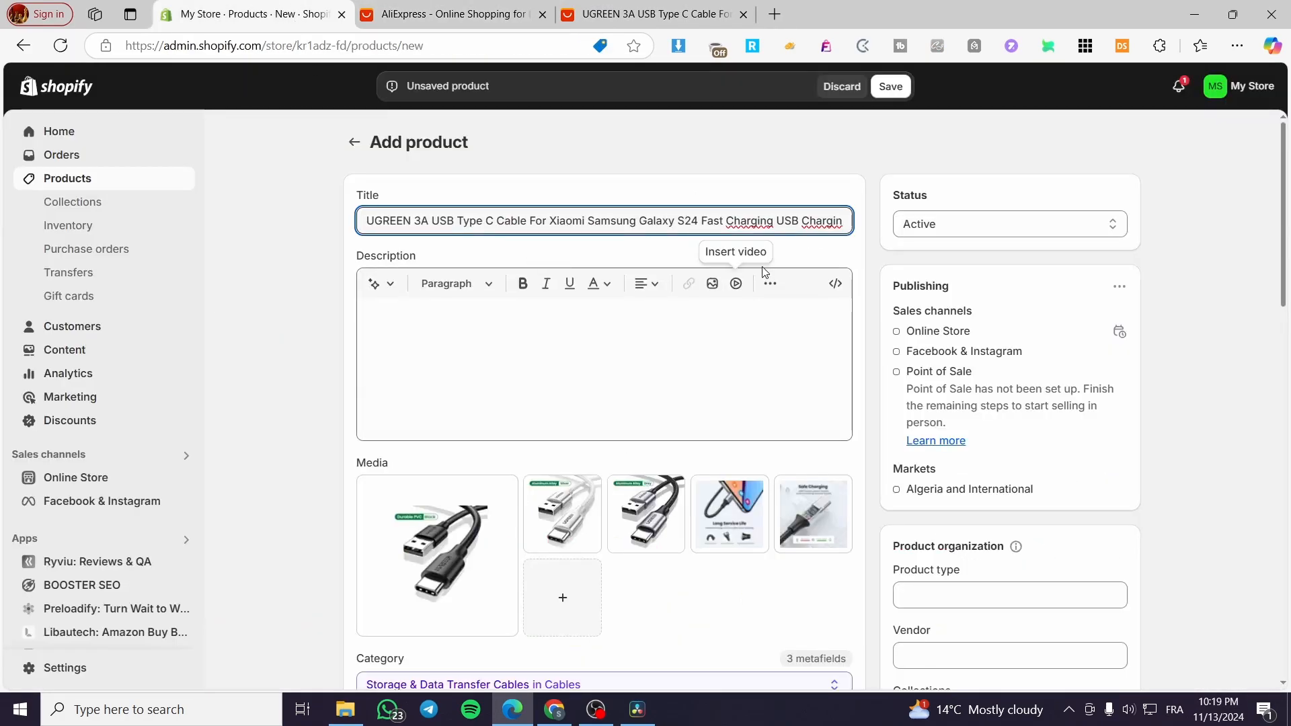
triple_click(808, 220)
key(ctrl+c)
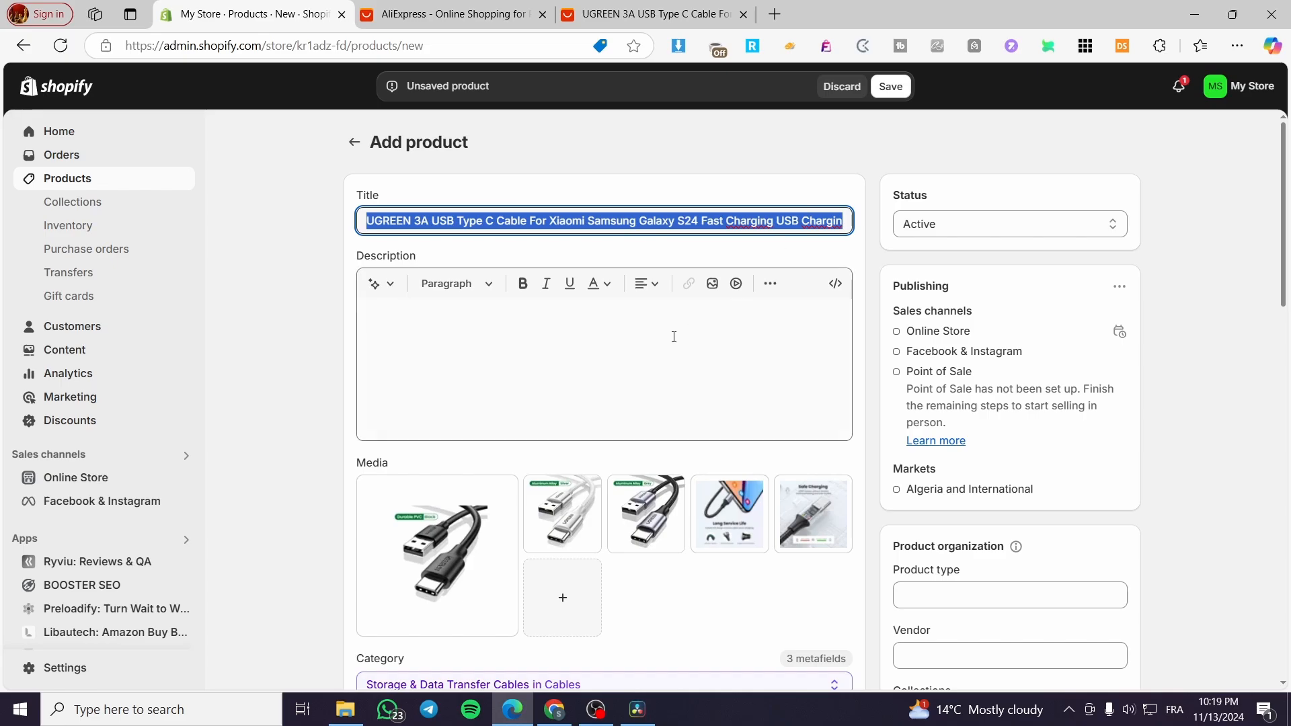
click(664, 361)
key(ctrl+v)
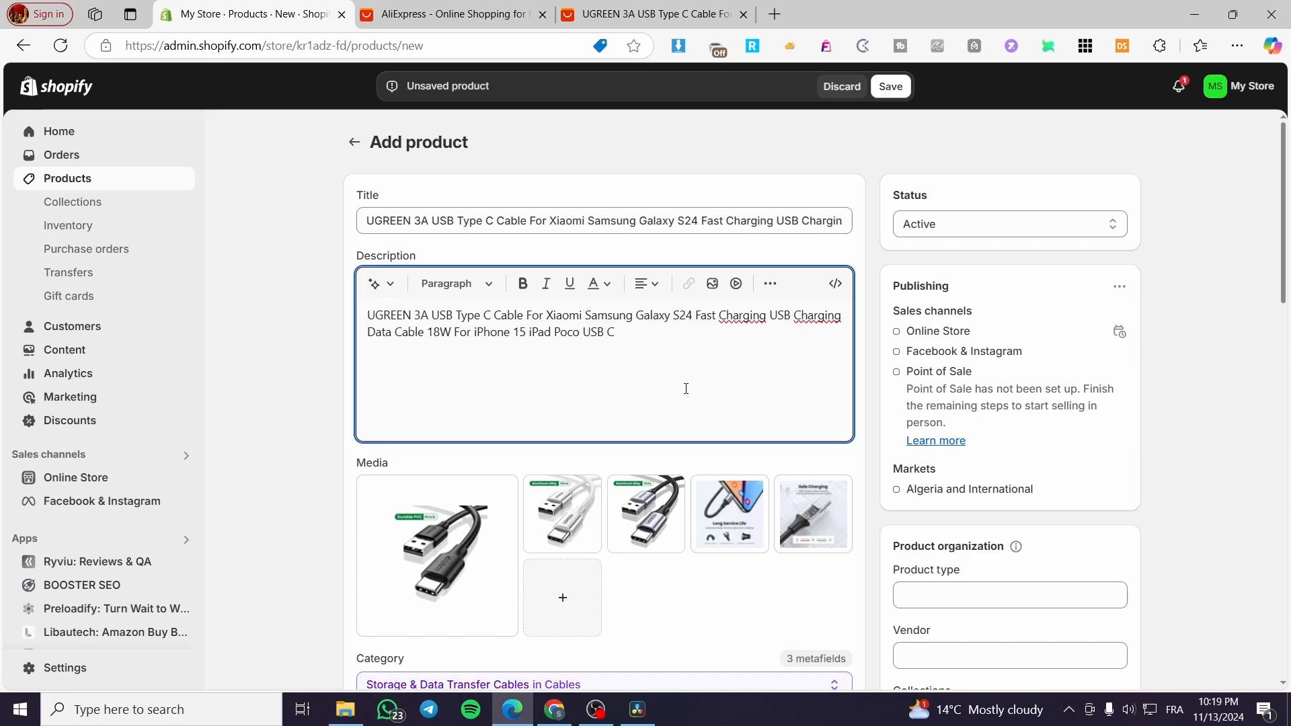
Check the cable's price on AliExpress and set the Shopify product's price to DZD 9.99
scroll(686, 388, down, 4)
click(464, 560)
key(ctrl+Tab)
key(ctrl+Tab)
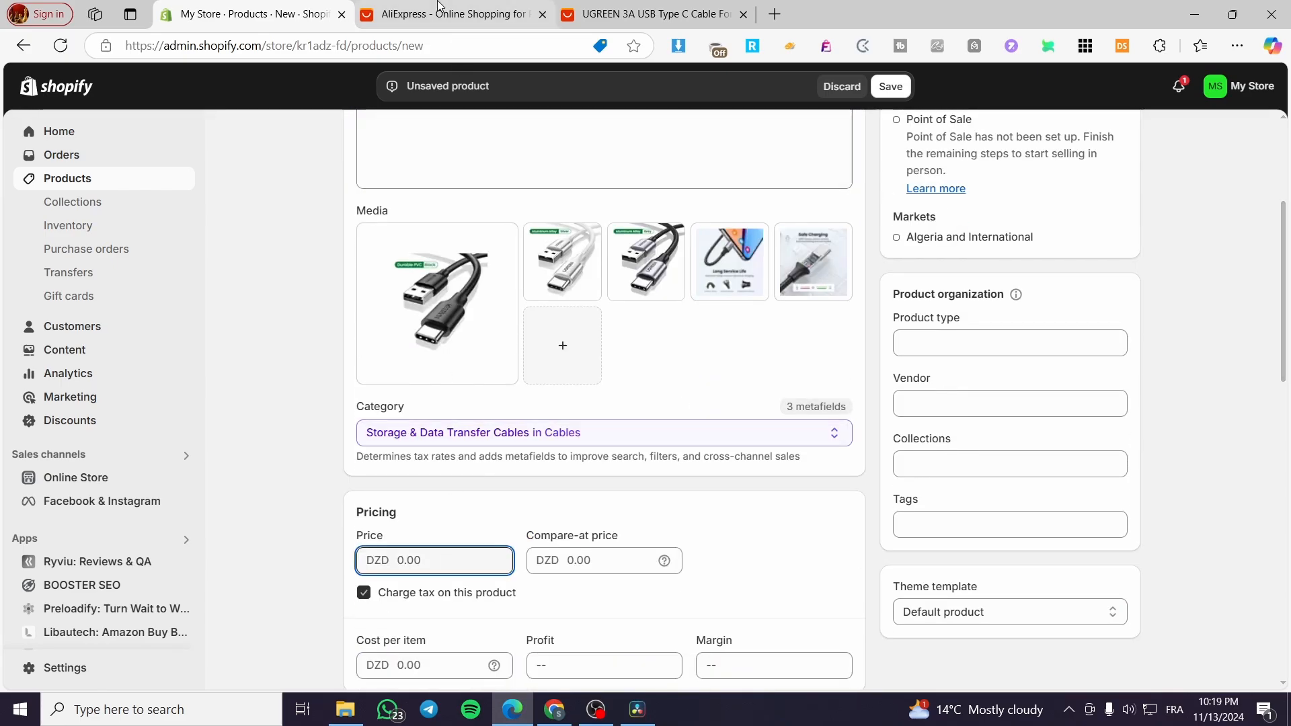
scroll(508, 351, up, 15)
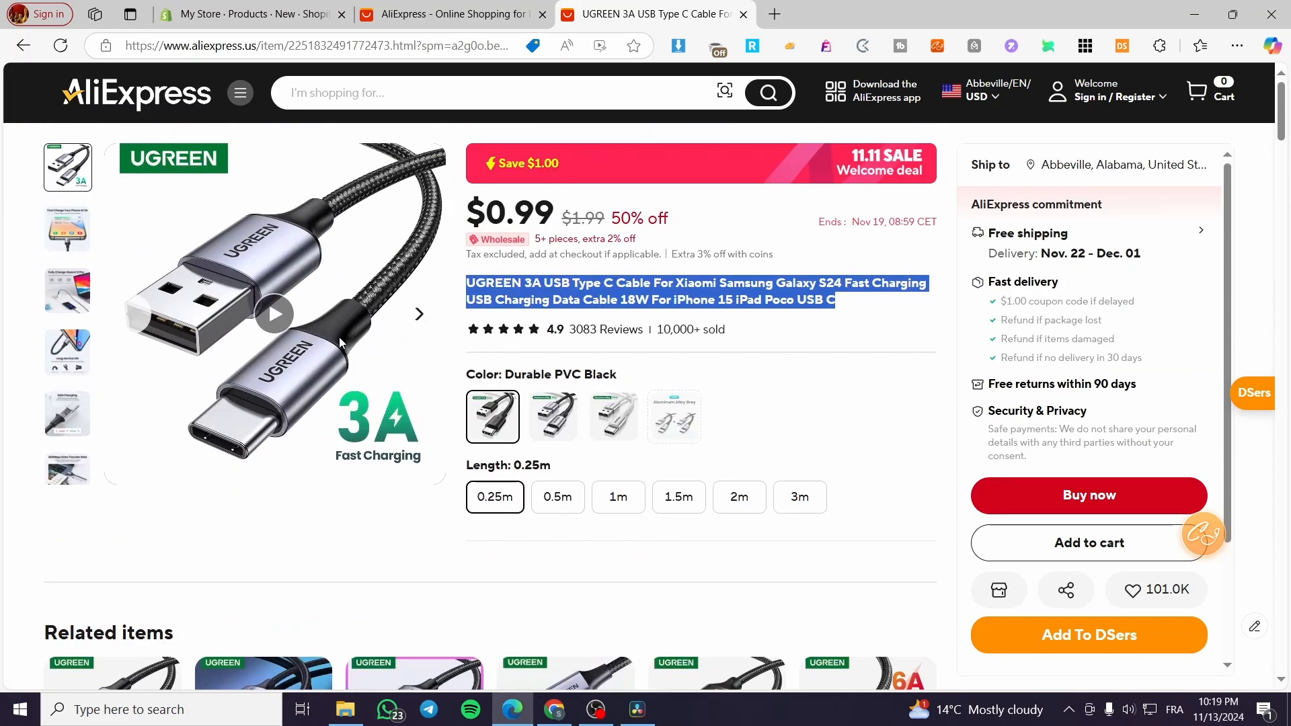
mouse_move(256, 6)
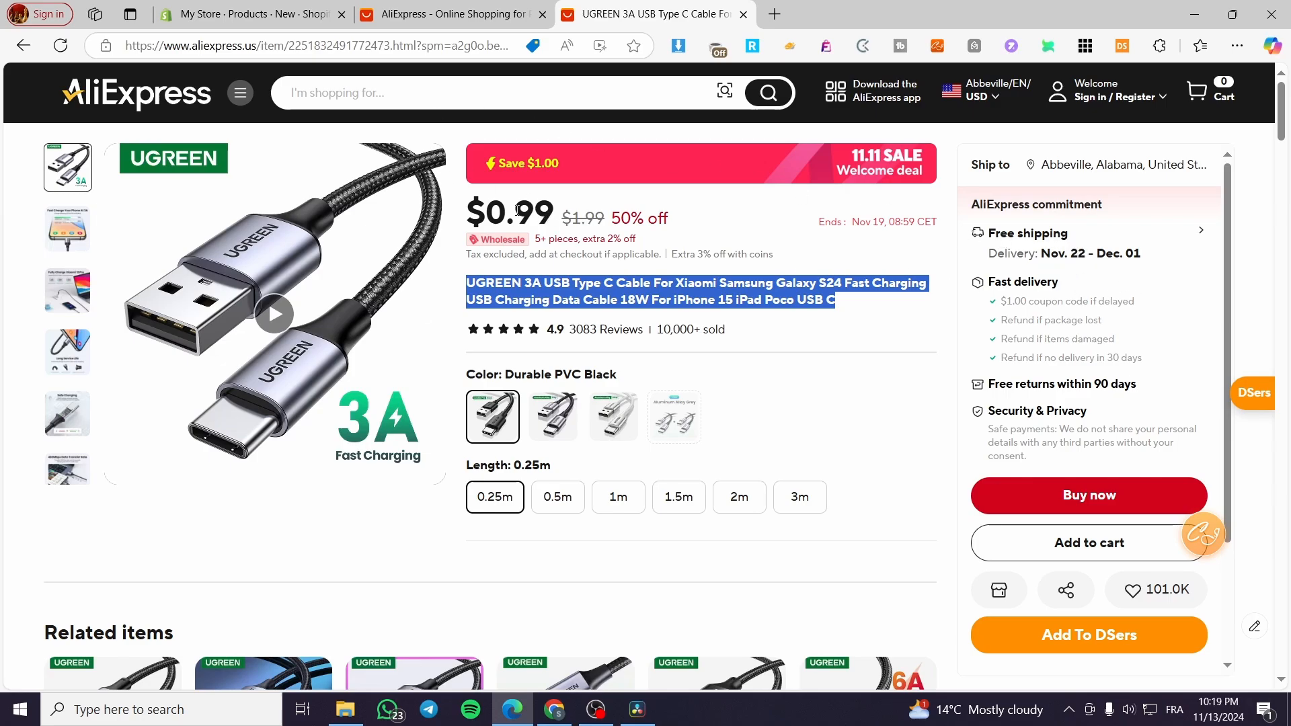
key(ctrl+Tab)
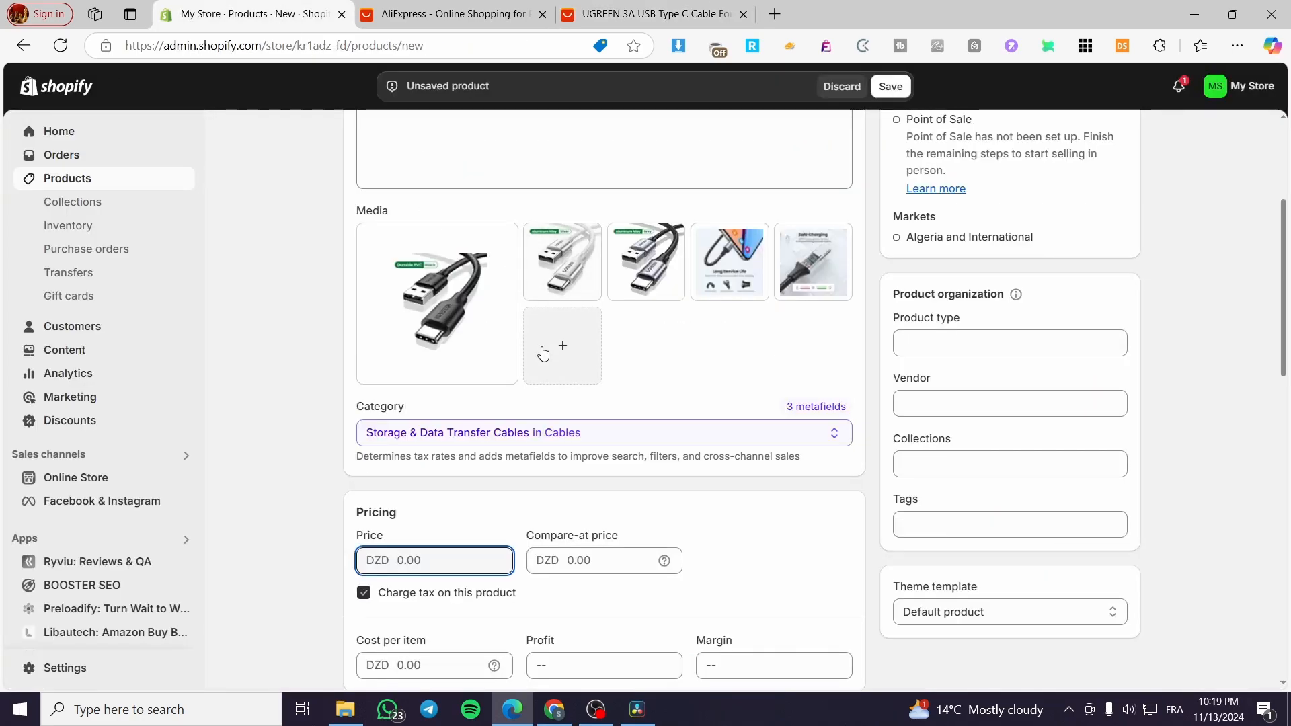
scroll(439, 627, up, 1)
text(9.99)
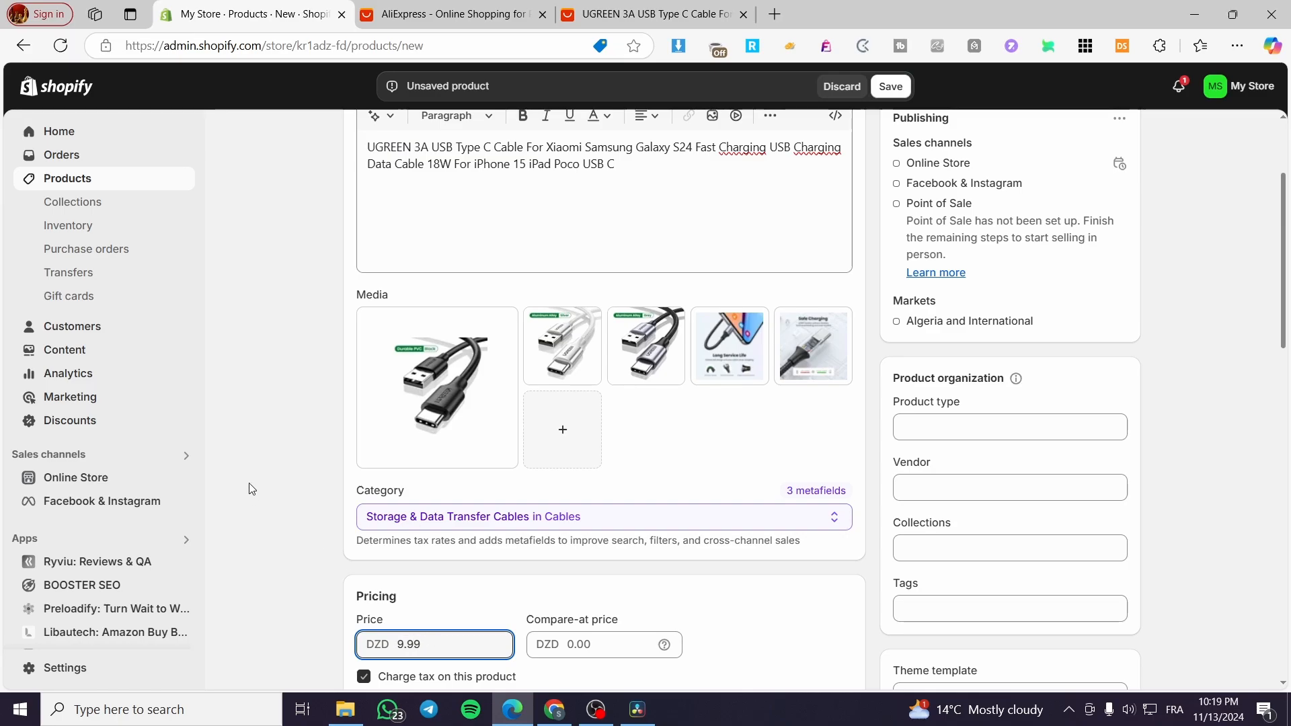
click(250, 489)
Set the product's inventory quantity at the shop location to 9999
scroll(696, 438, down, 10)
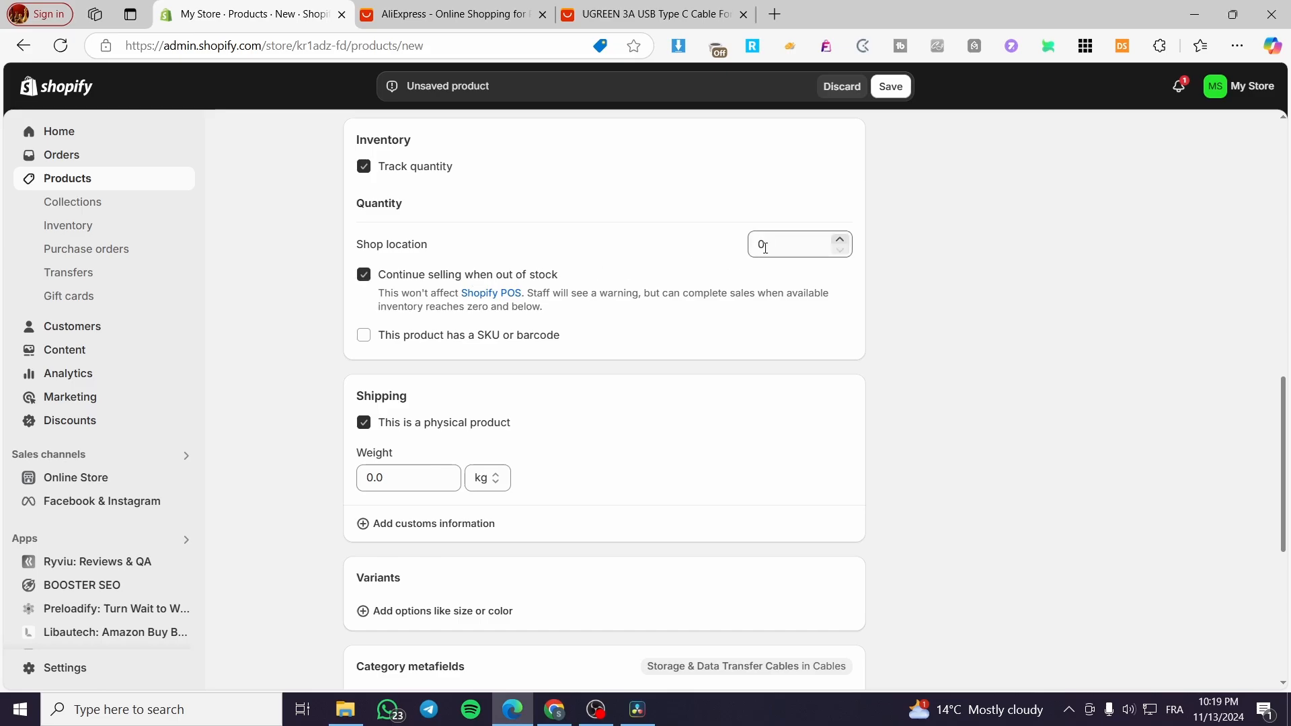
drag(765, 248, 742, 242)
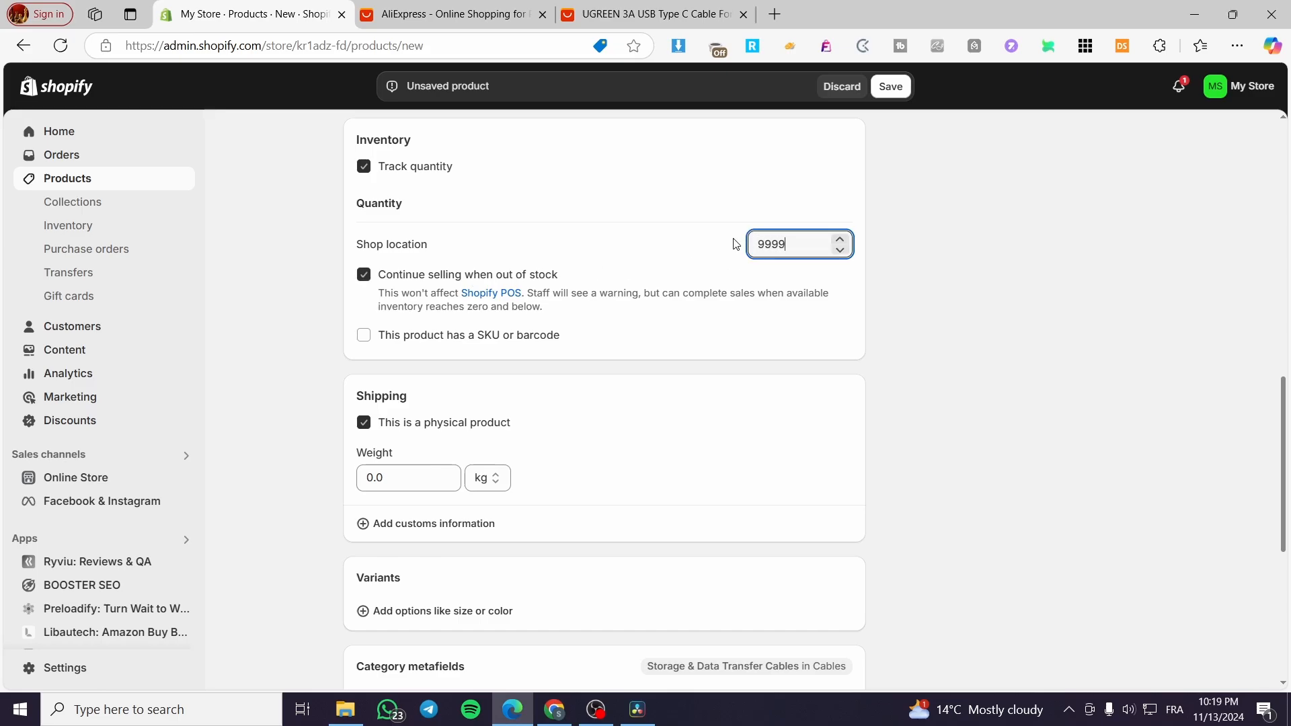
scroll(603, 412, down, 3)
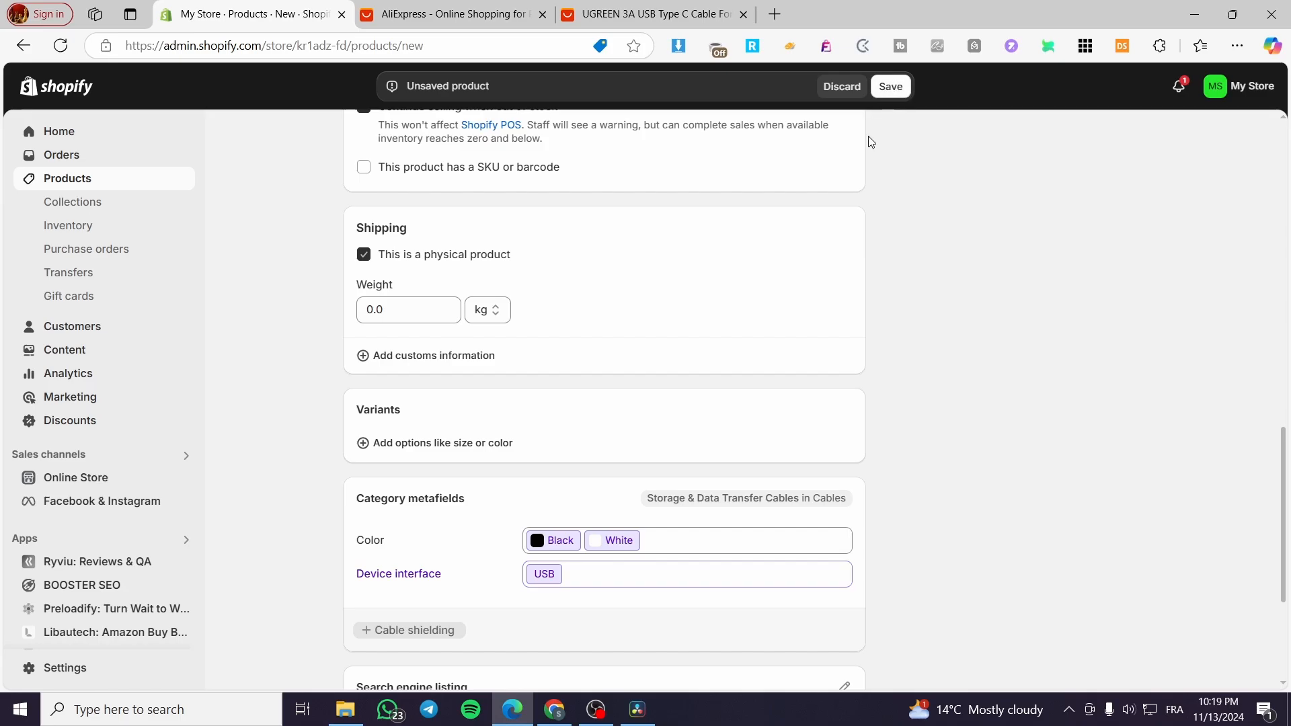
Check the cable's length variants on its AliExpress page, trying 0.5m, 1m, 1.5m and 0.25m
scroll(649, 459, up, 8)
scroll(649, 459, up, 2)
click(672, 13)
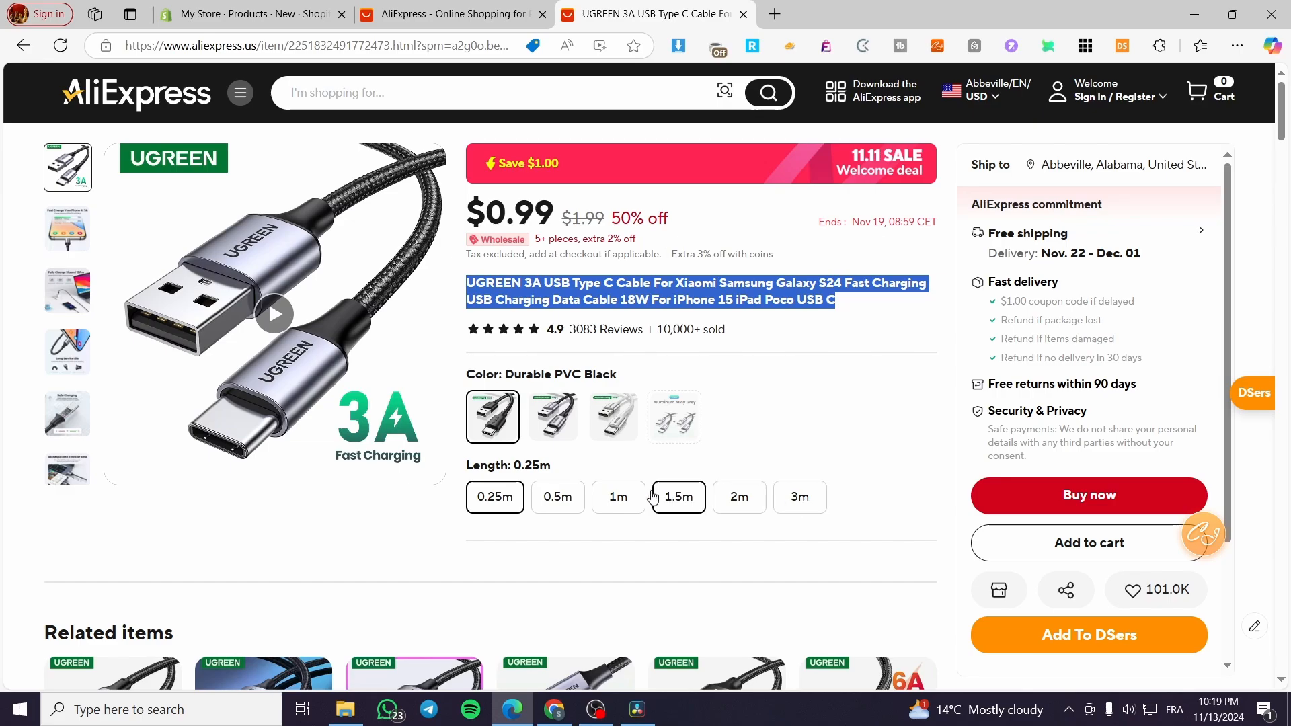
click(551, 504)
click(620, 506)
click(672, 505)
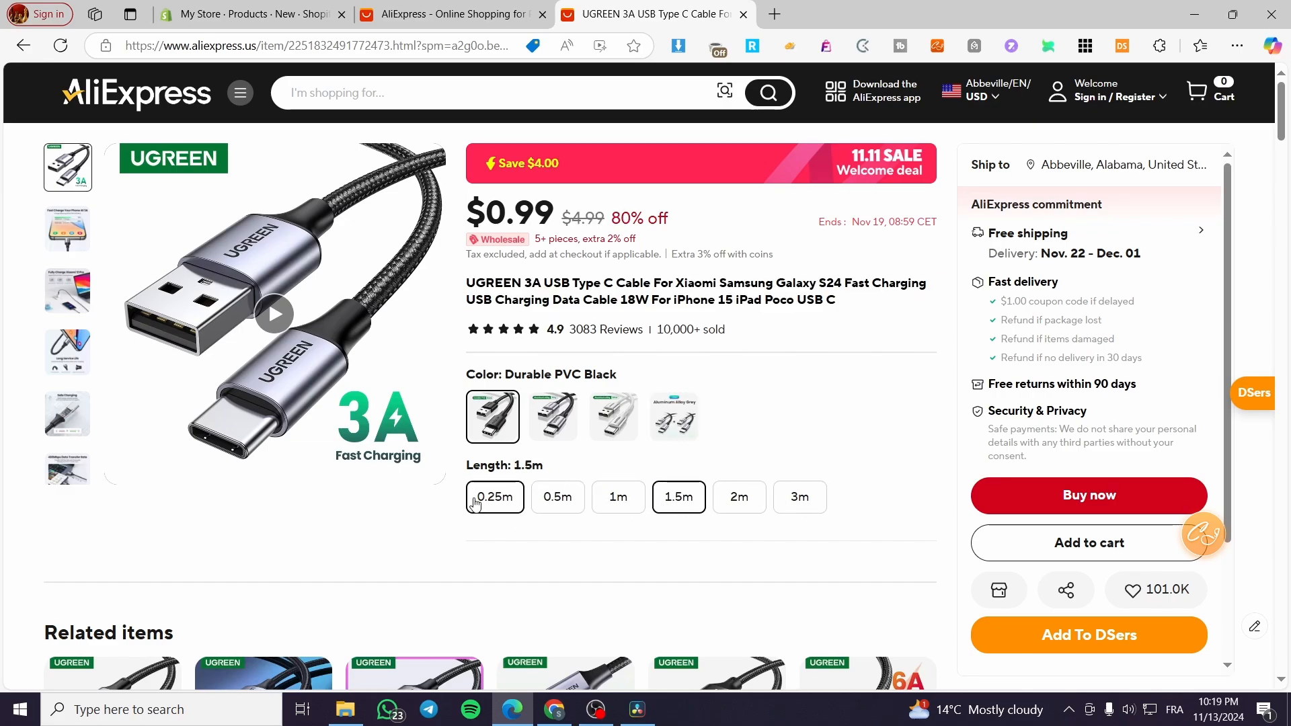
click(476, 503)
Create a custom variant option named "Cable Lengh" for the Shopify product
key(ctrl+1)
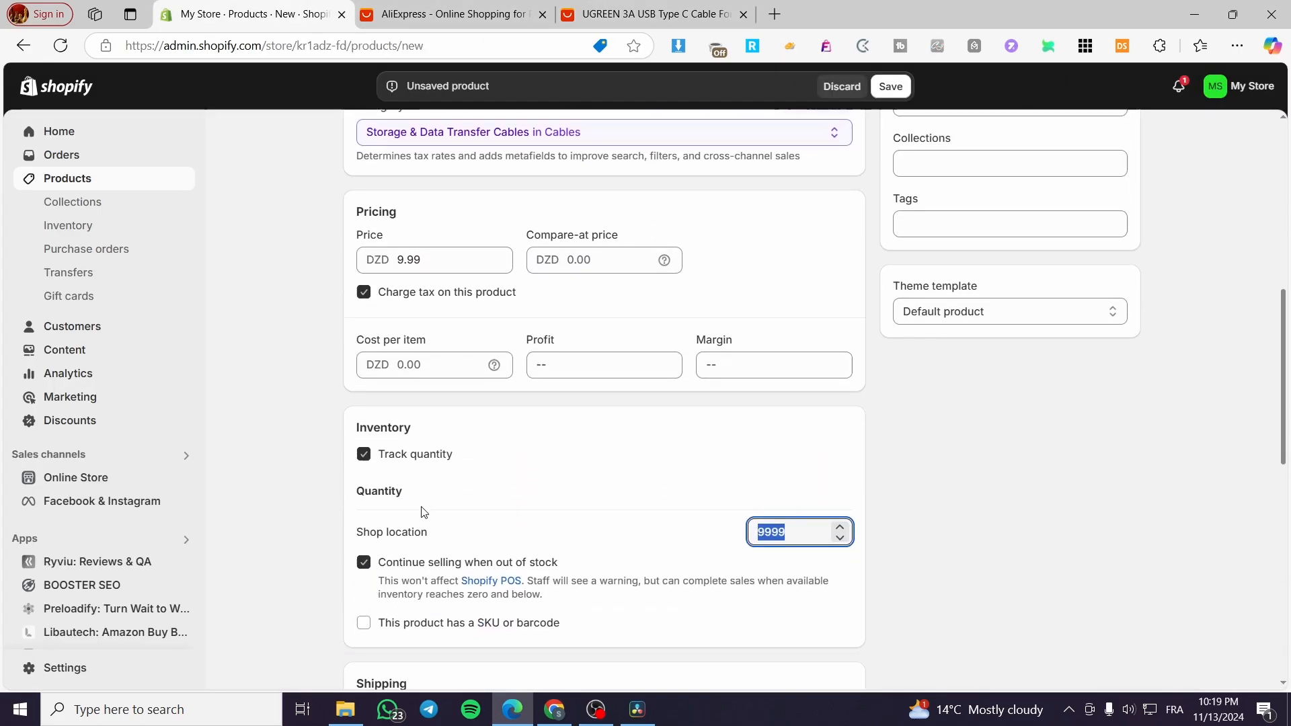
scroll(422, 512, down, 8)
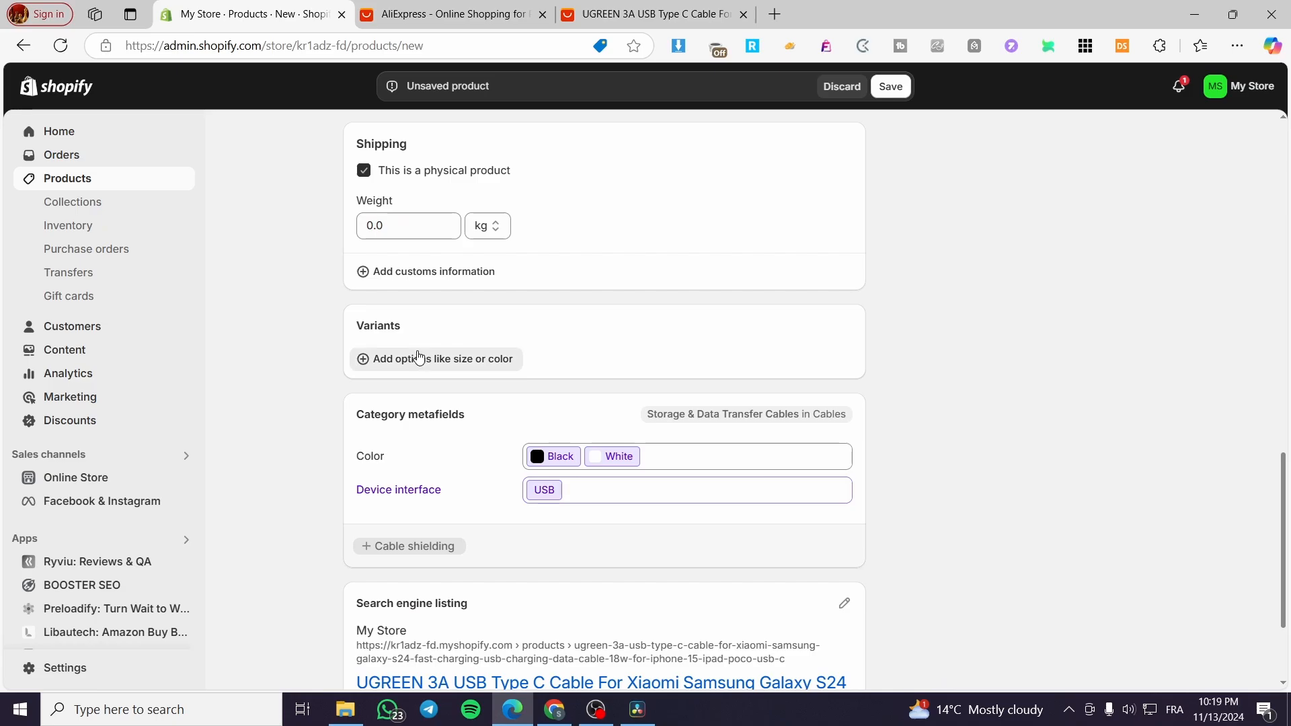
click(418, 356)
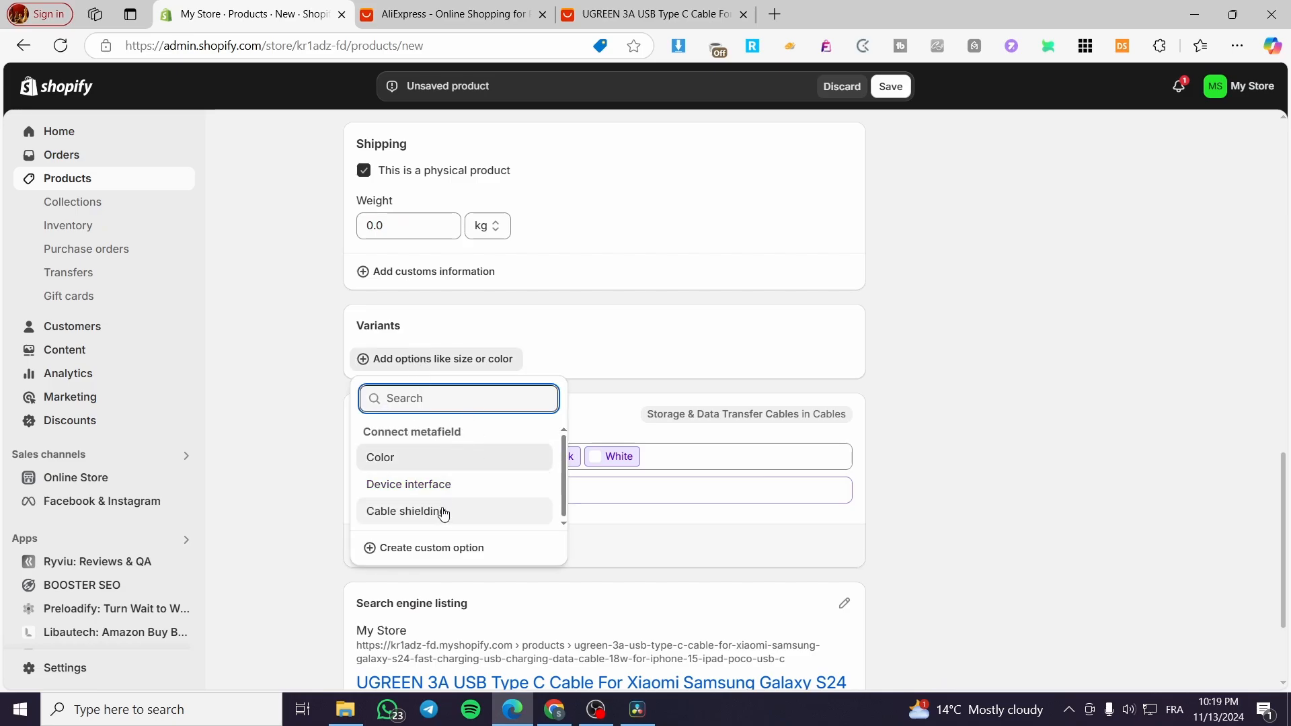
click(425, 547)
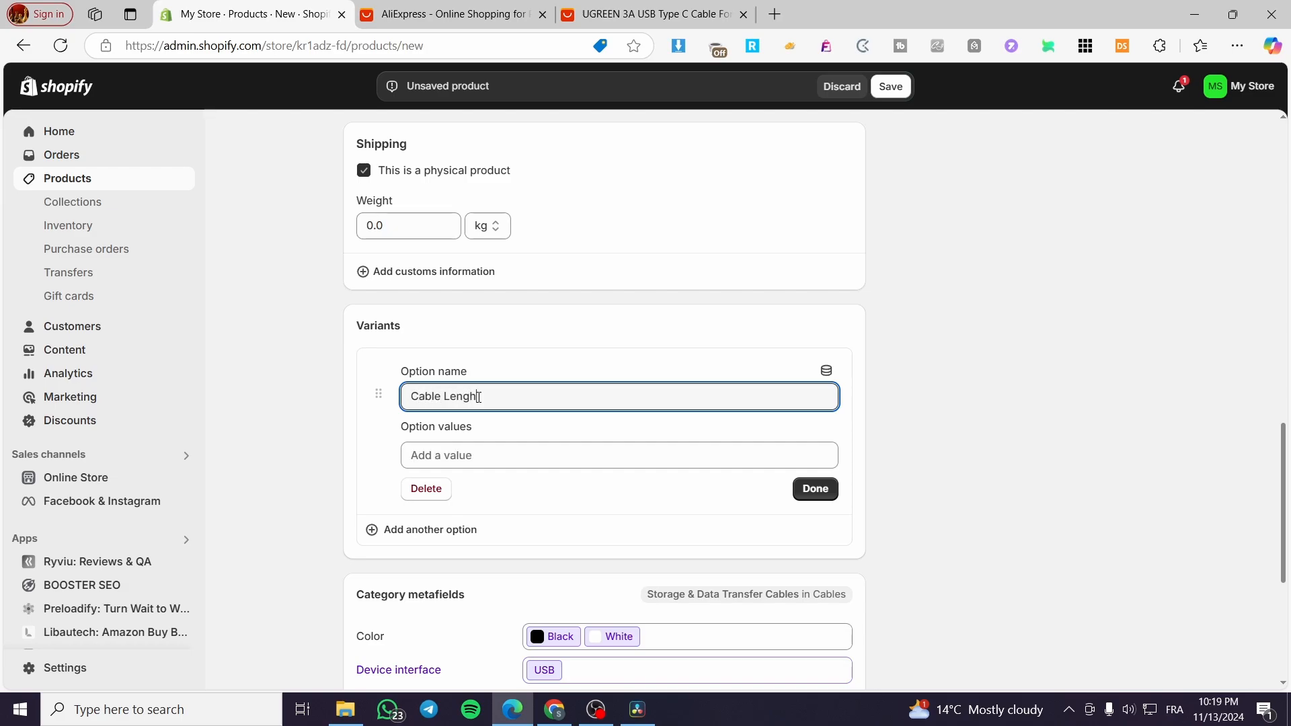
Consult the AliExpress lengths and enter 0.25, 0.5, 0.75 and 1 as values of the cable length option
click(493, 455)
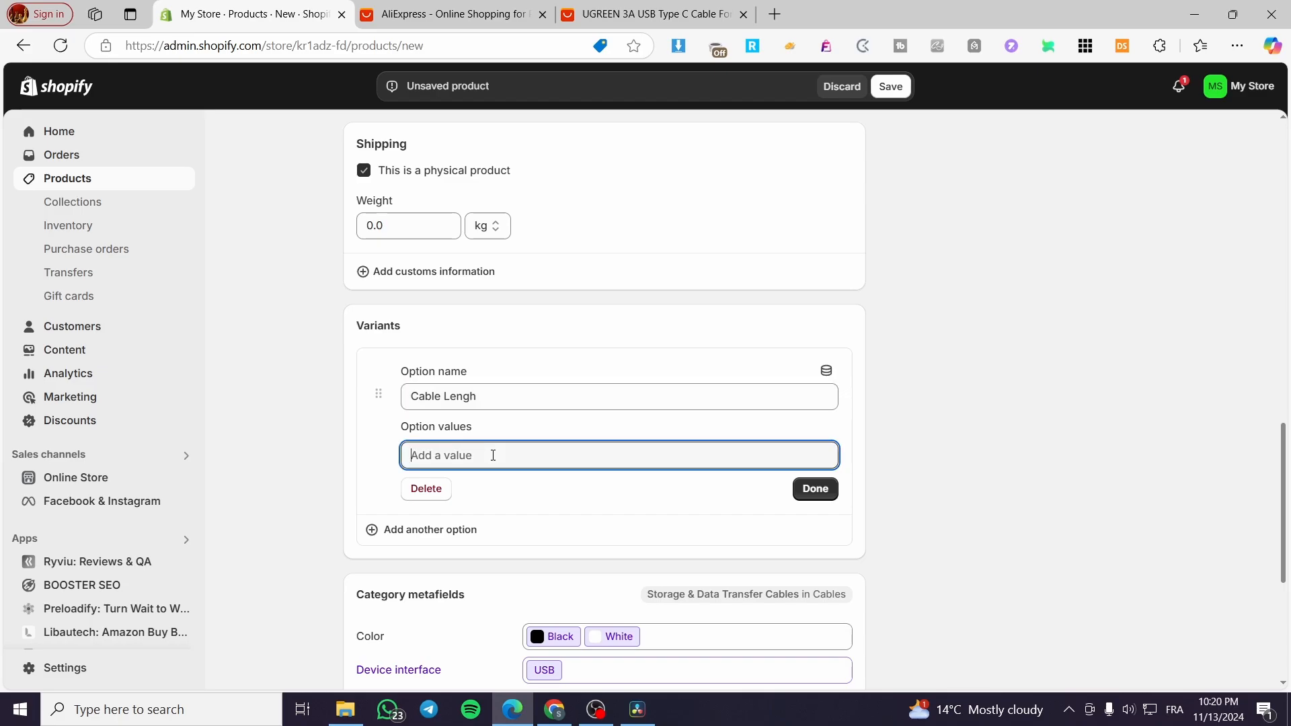
click(595, 12)
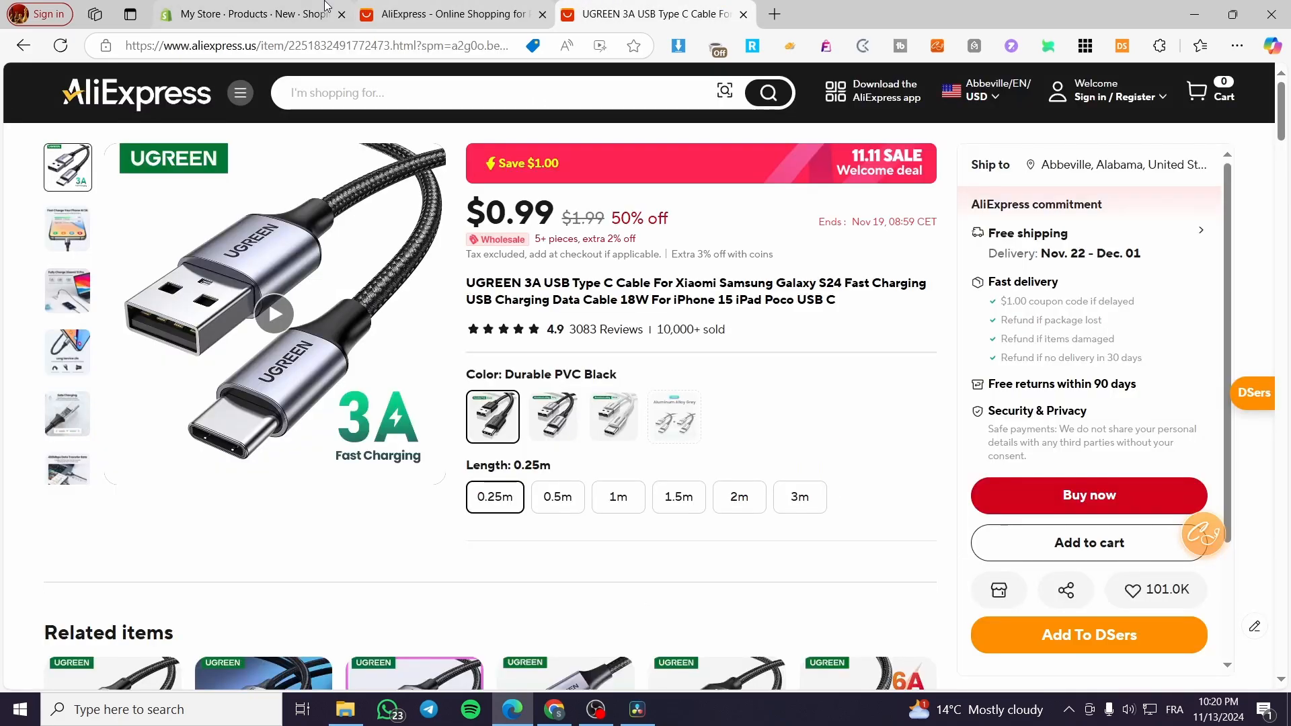
click(285, 20)
text(0.25)
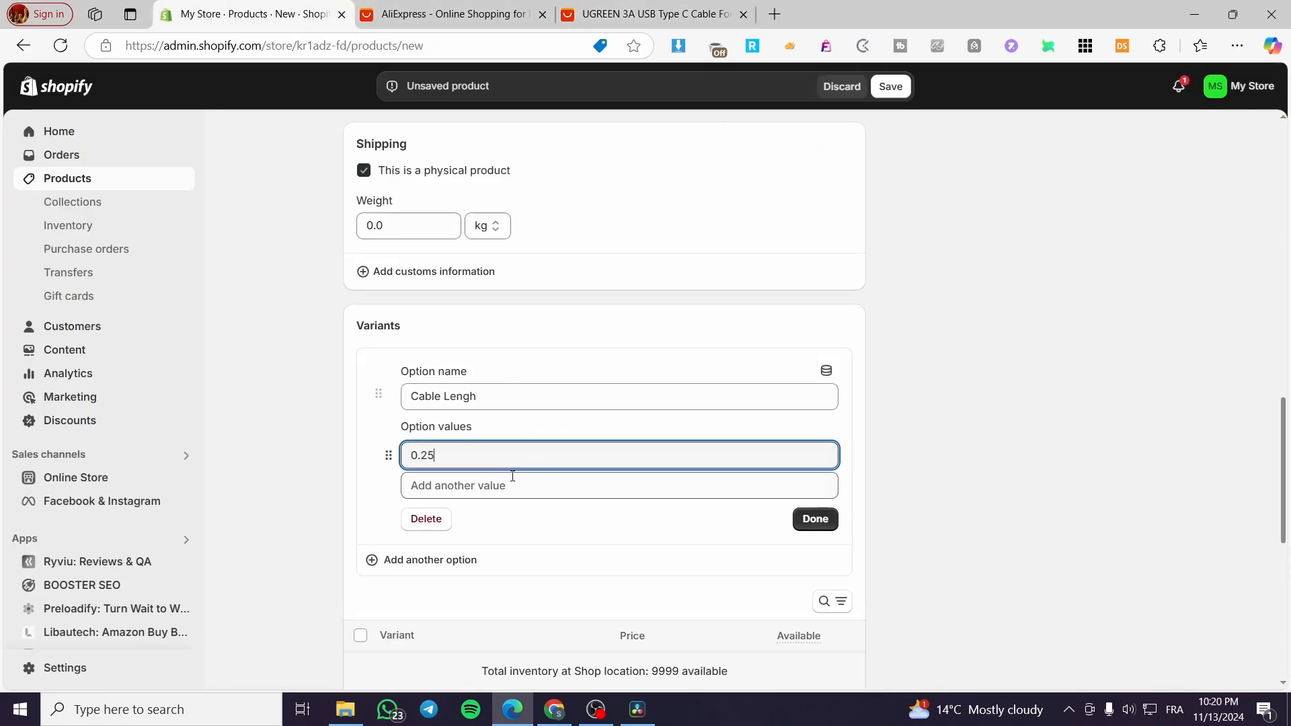
click(512, 476)
text(0.5)
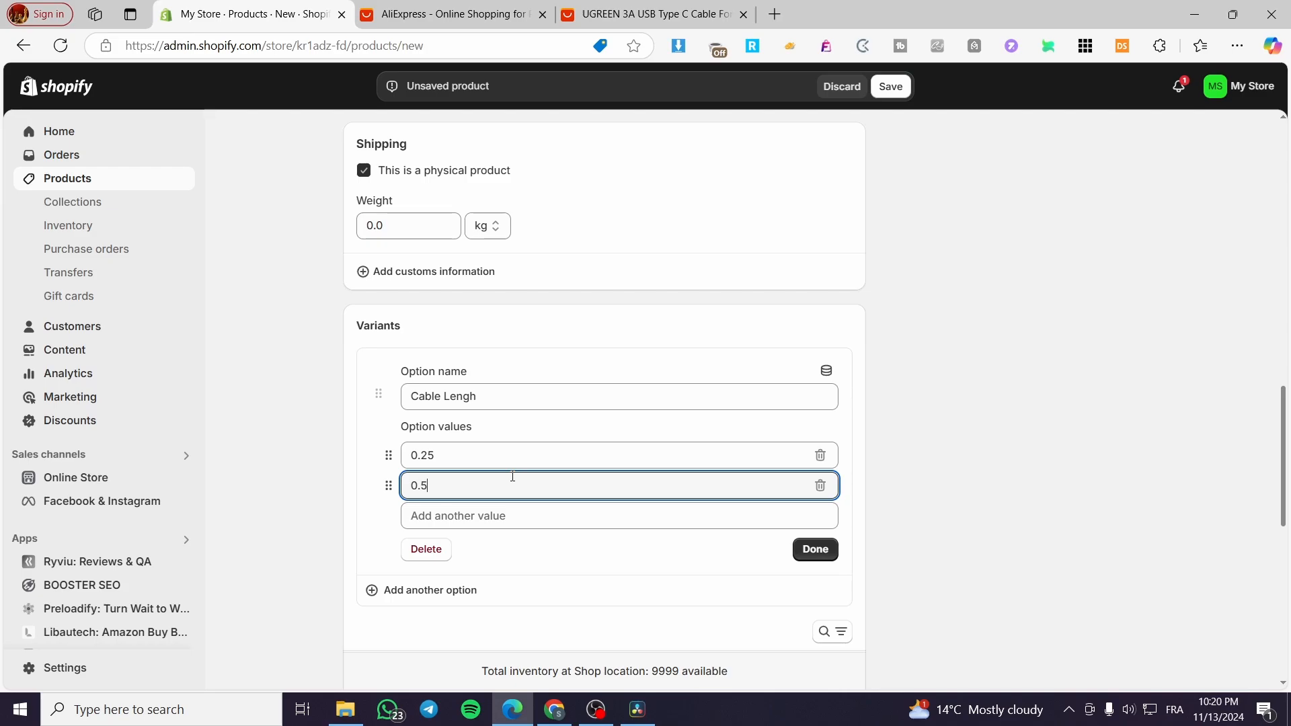
key(Tab)
text(0.5)
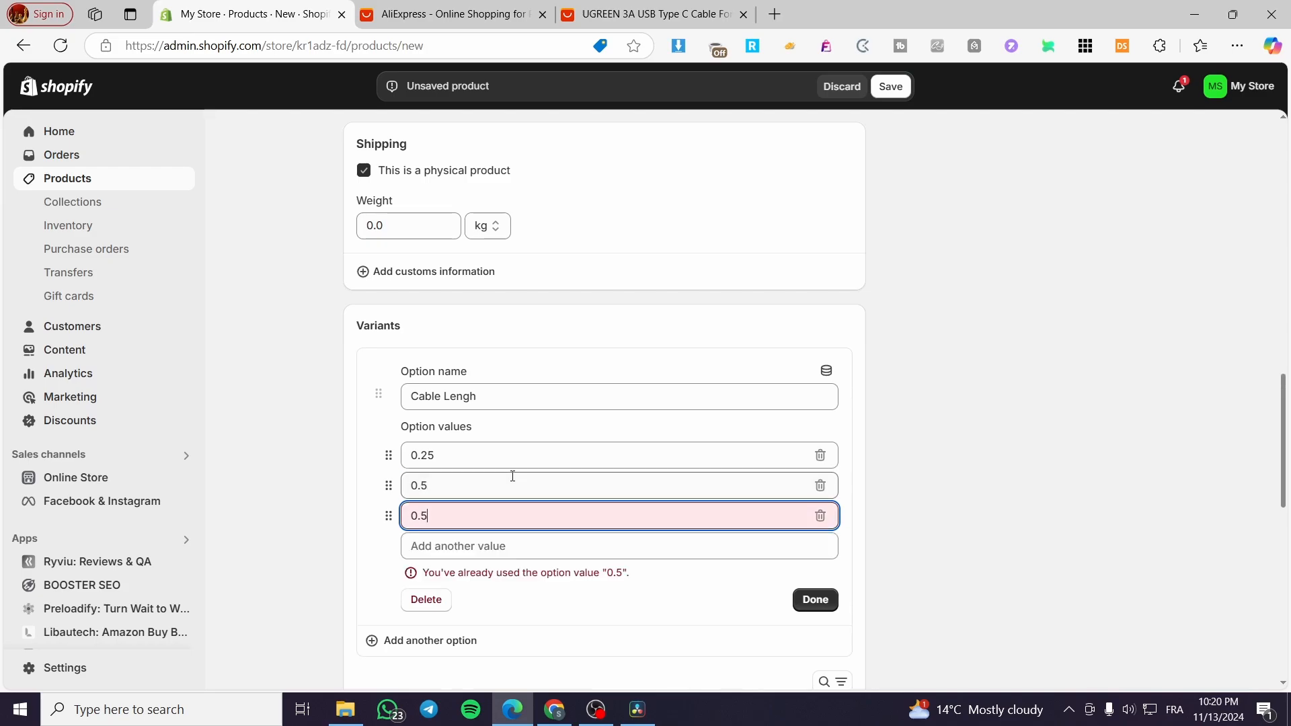
text(7)
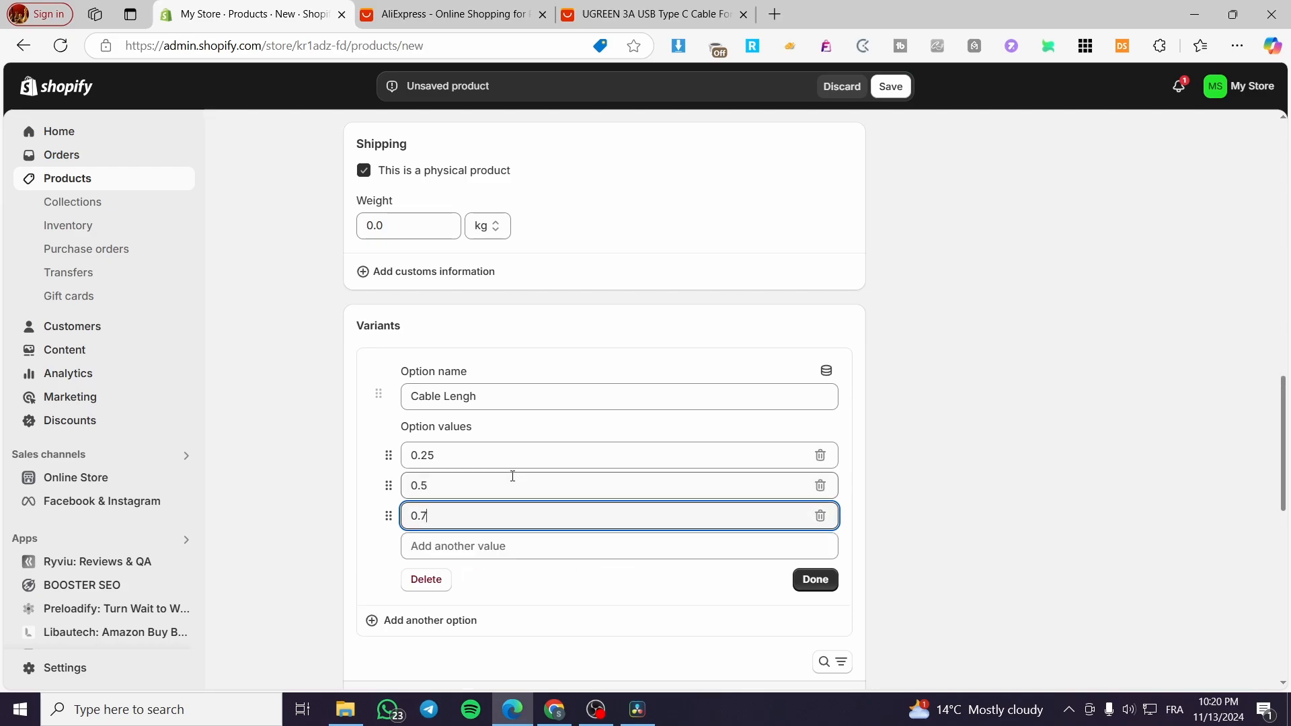
text(5)
key(Tab)
text(1)
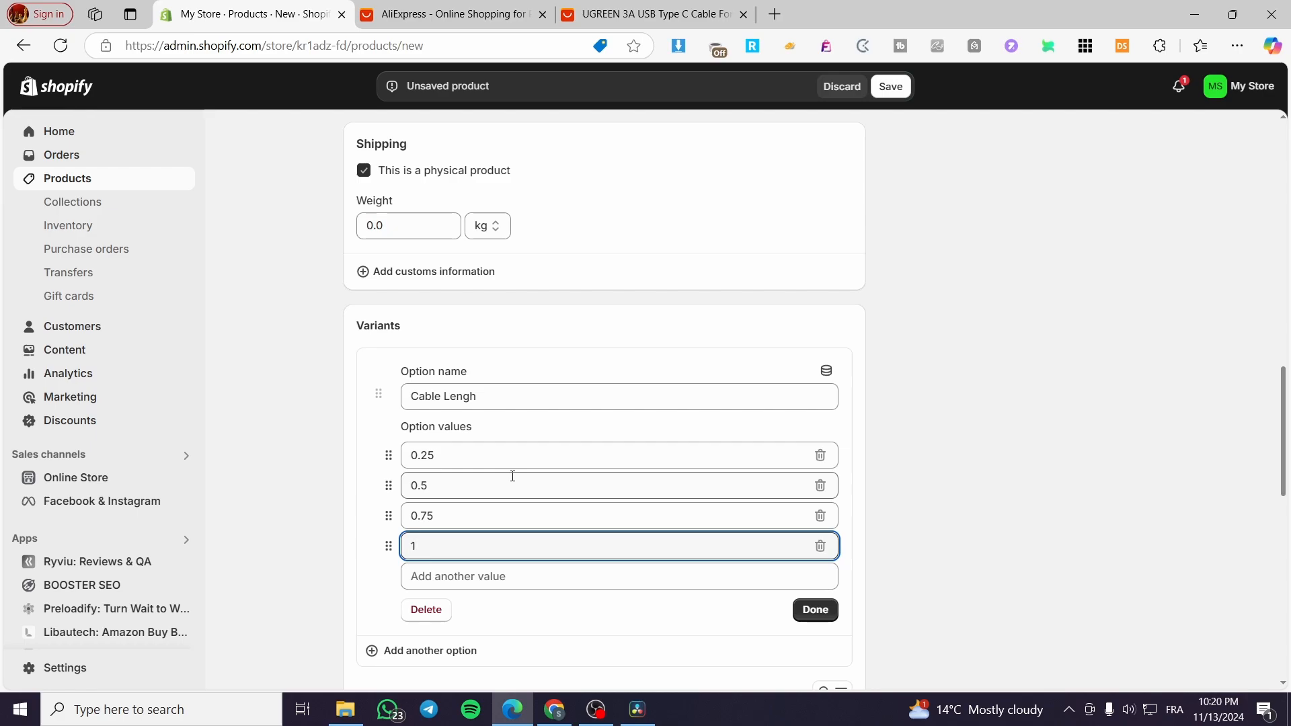
Add the unit "m" to all four cable length values and finish editing the option
click(488, 518)
text(m)
click(461, 484)
text(m)
click(462, 453)
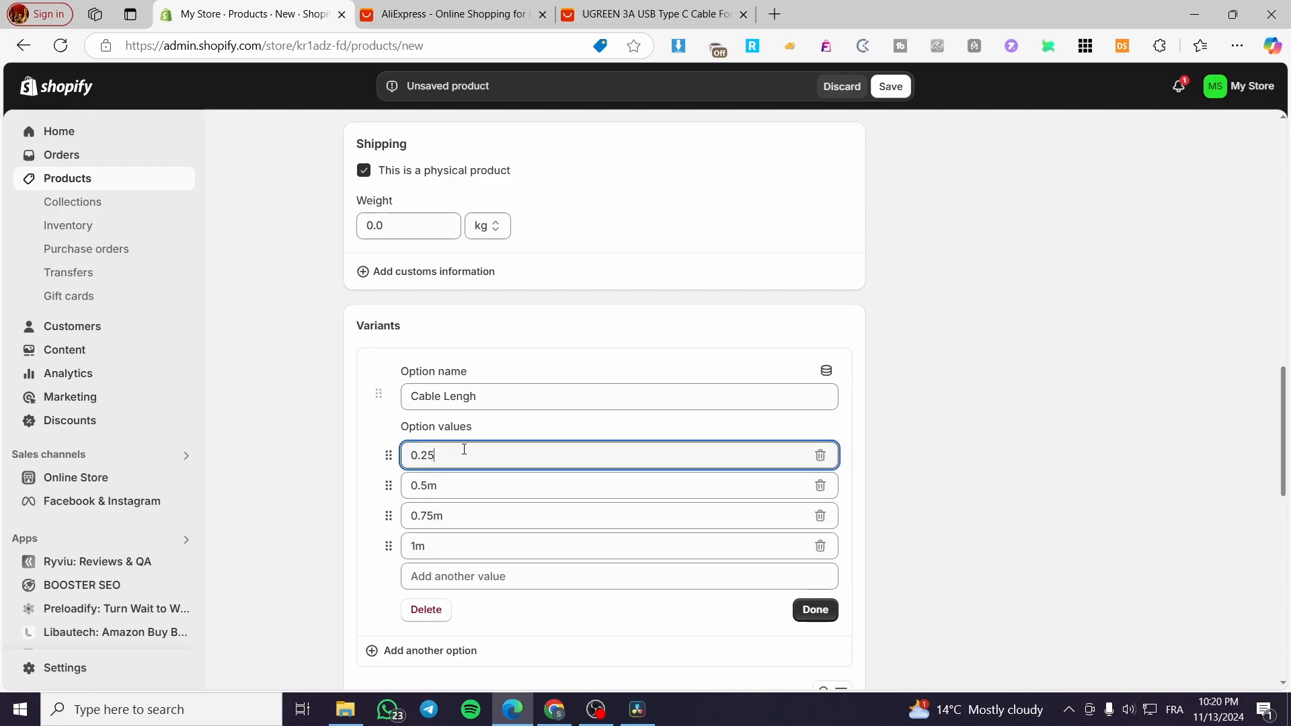
text(m)
click(815, 609)
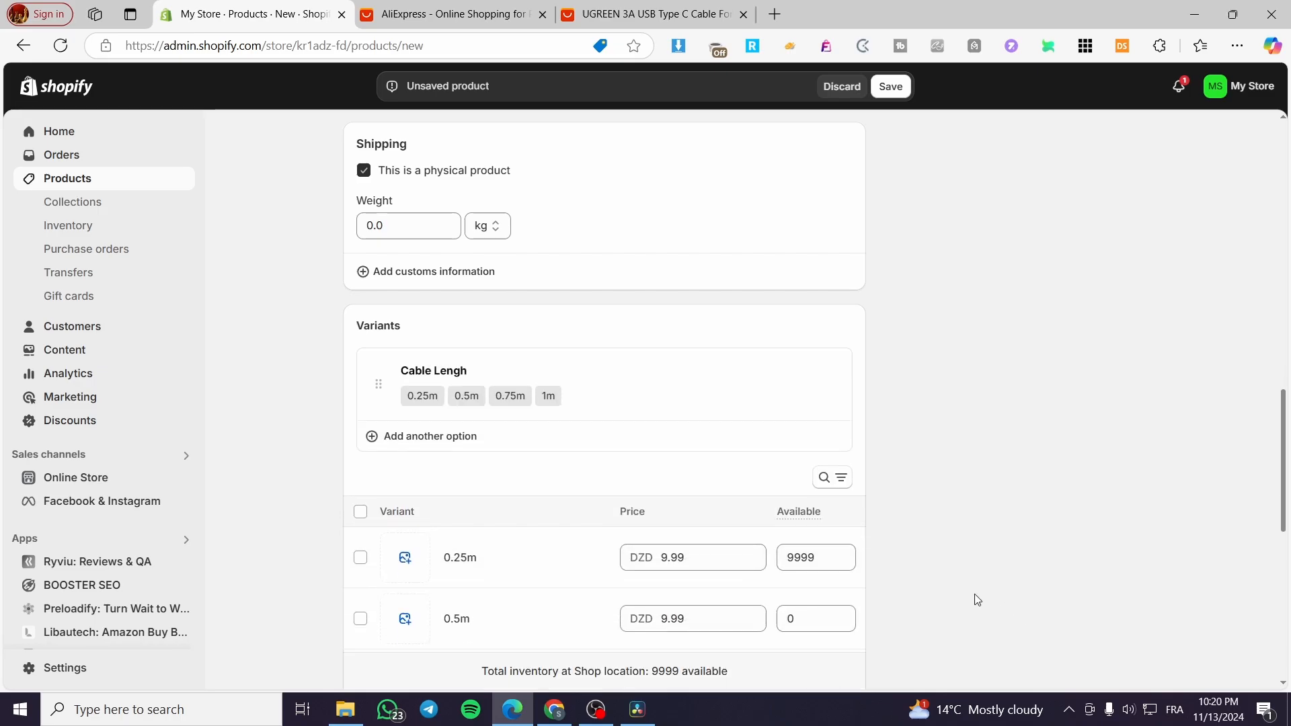
Set the 0.5m variant's price to DZD 999 and briefly view that variant's details
scroll(800, 547, down, 3)
drag(811, 453, 752, 448)
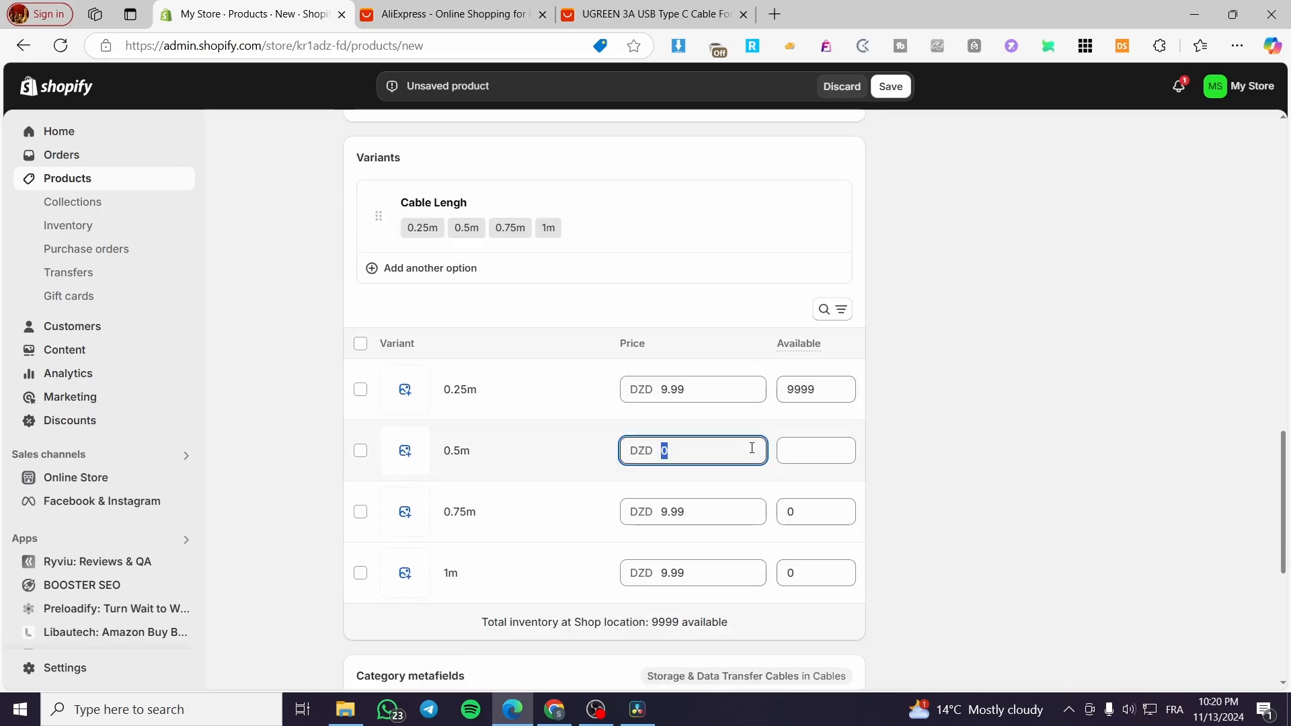
text(999)
click(562, 442)
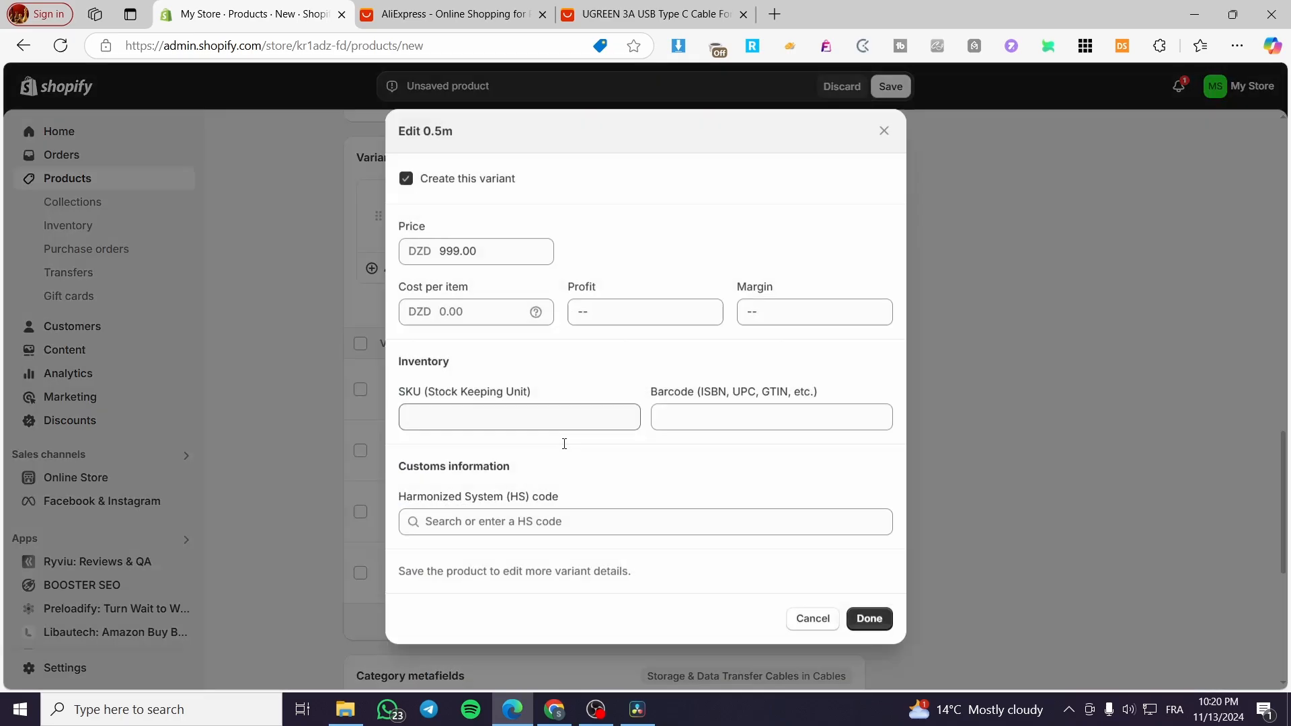
click(884, 131)
Check the cable's 0.5m, 1.5m, 2m and 3m length options on its AliExpress page and close that page
key(ctrl+3)
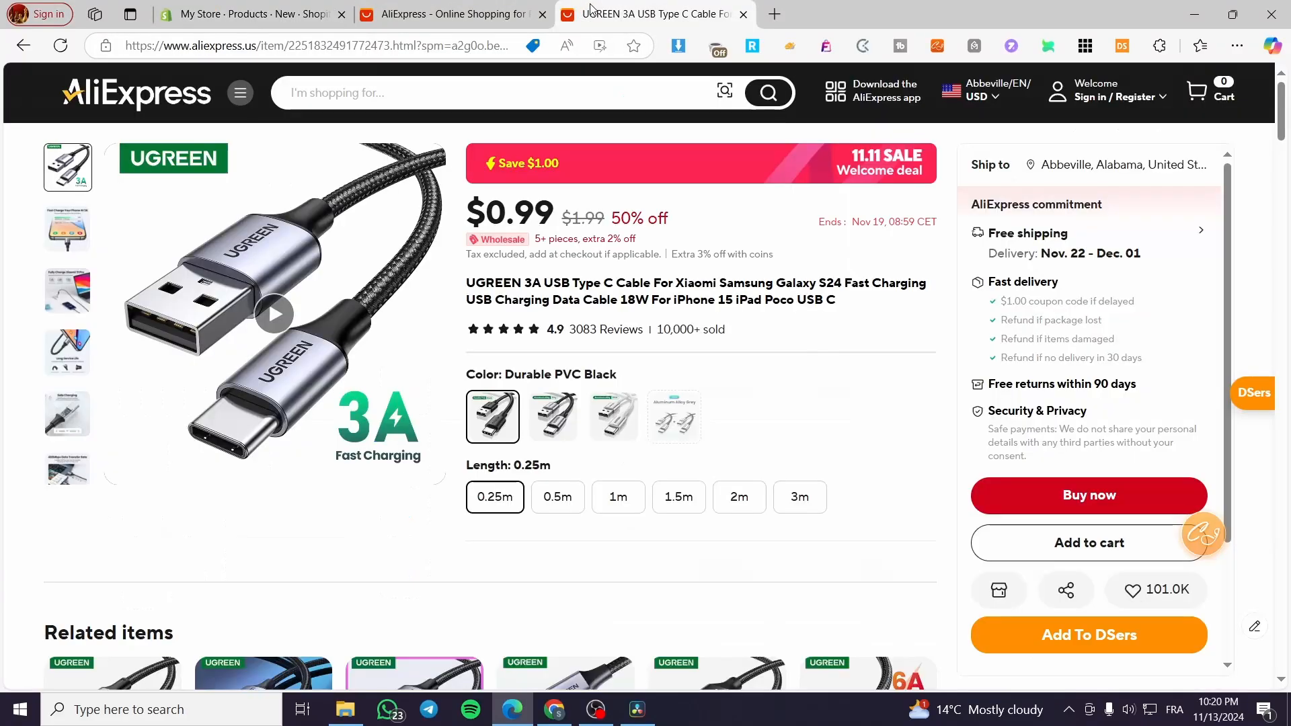
click(668, 502)
click(577, 505)
click(737, 509)
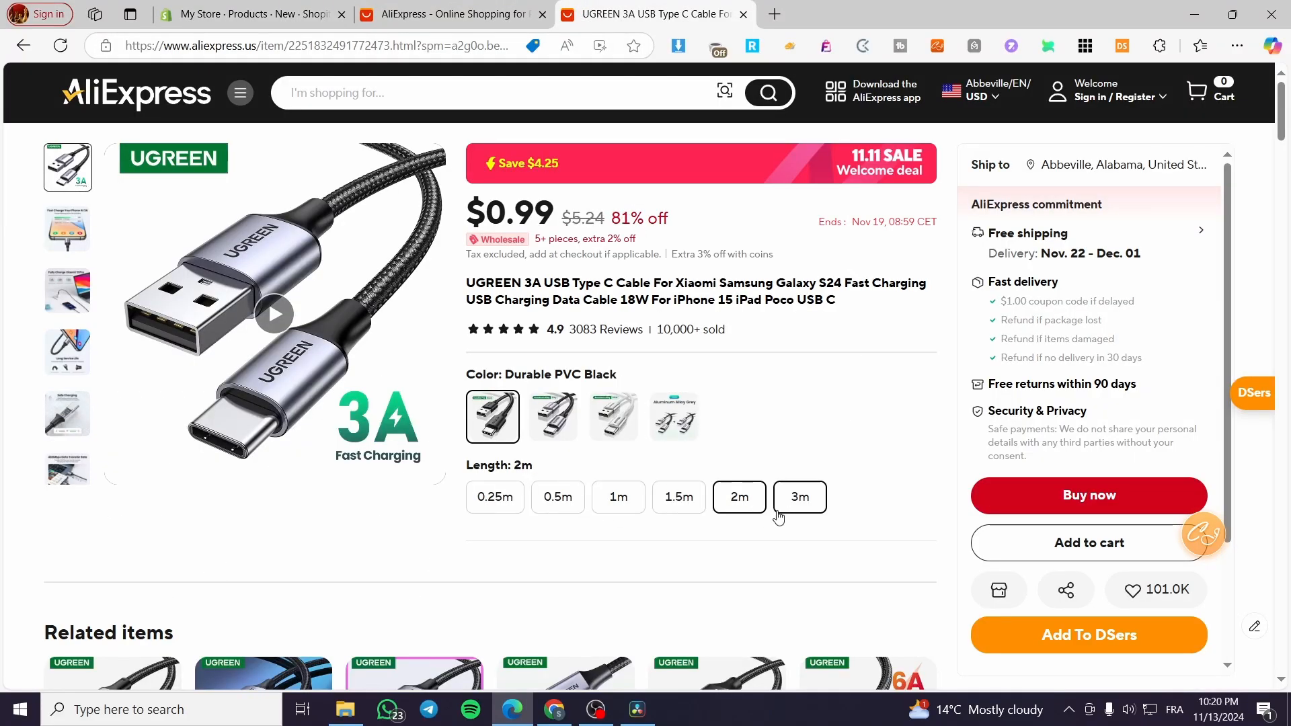
click(779, 510)
click(737, 508)
click(800, 496)
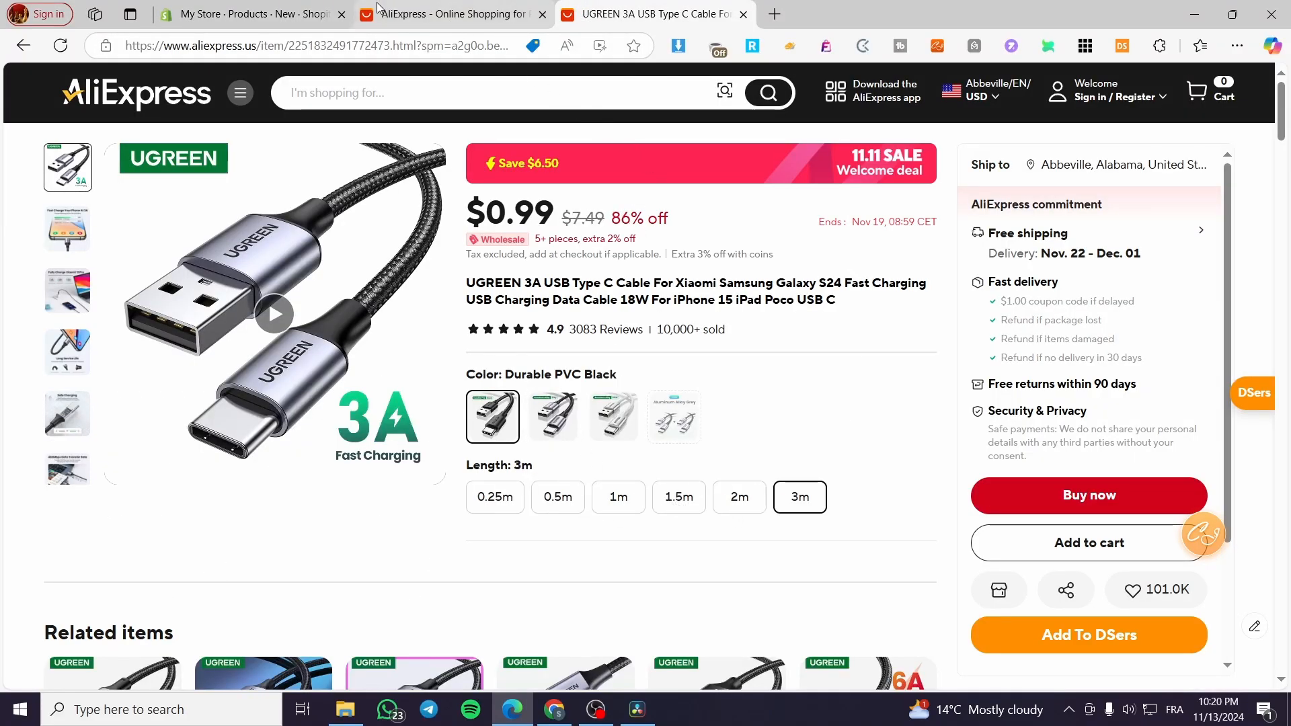
click(743, 14)
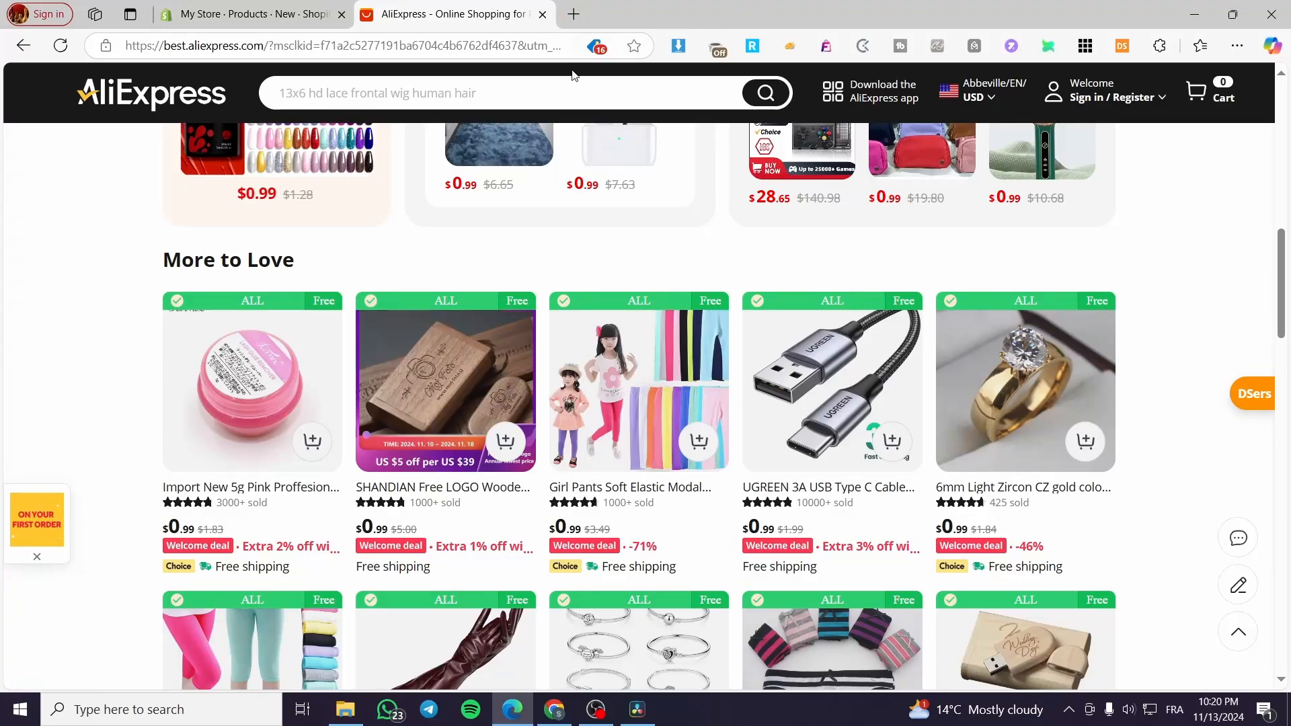
Return to the unsaved Shopify product and save it with its four cable length variants
click(248, 14)
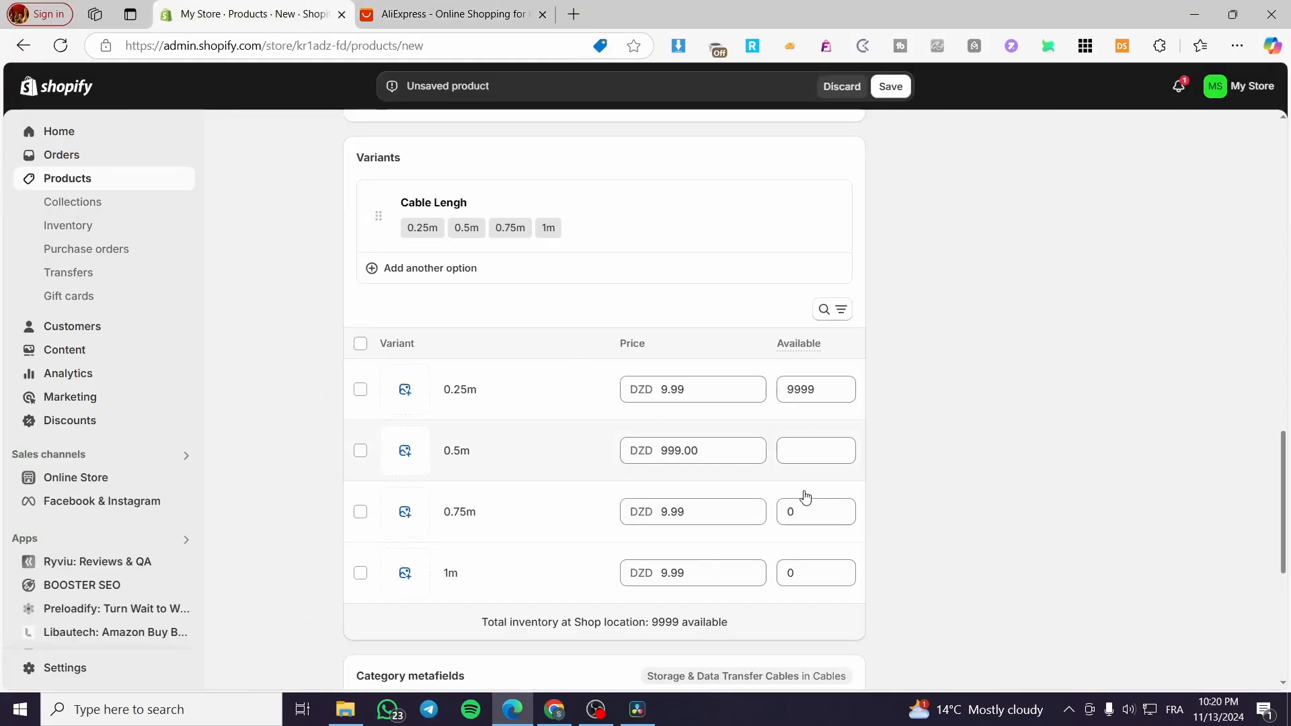
scroll(894, 213, up, 10)
click(885, 92)
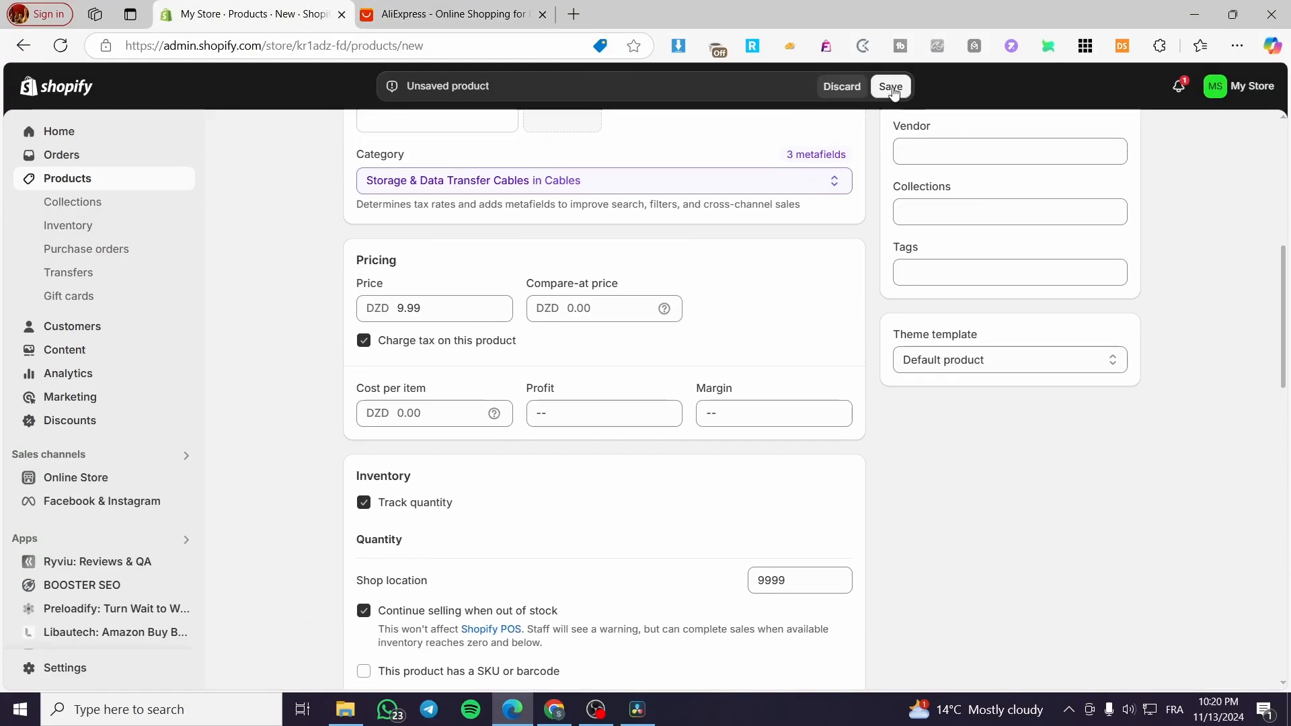
scroll(766, 518, up, 7)
scroll(766, 521, up, 1)
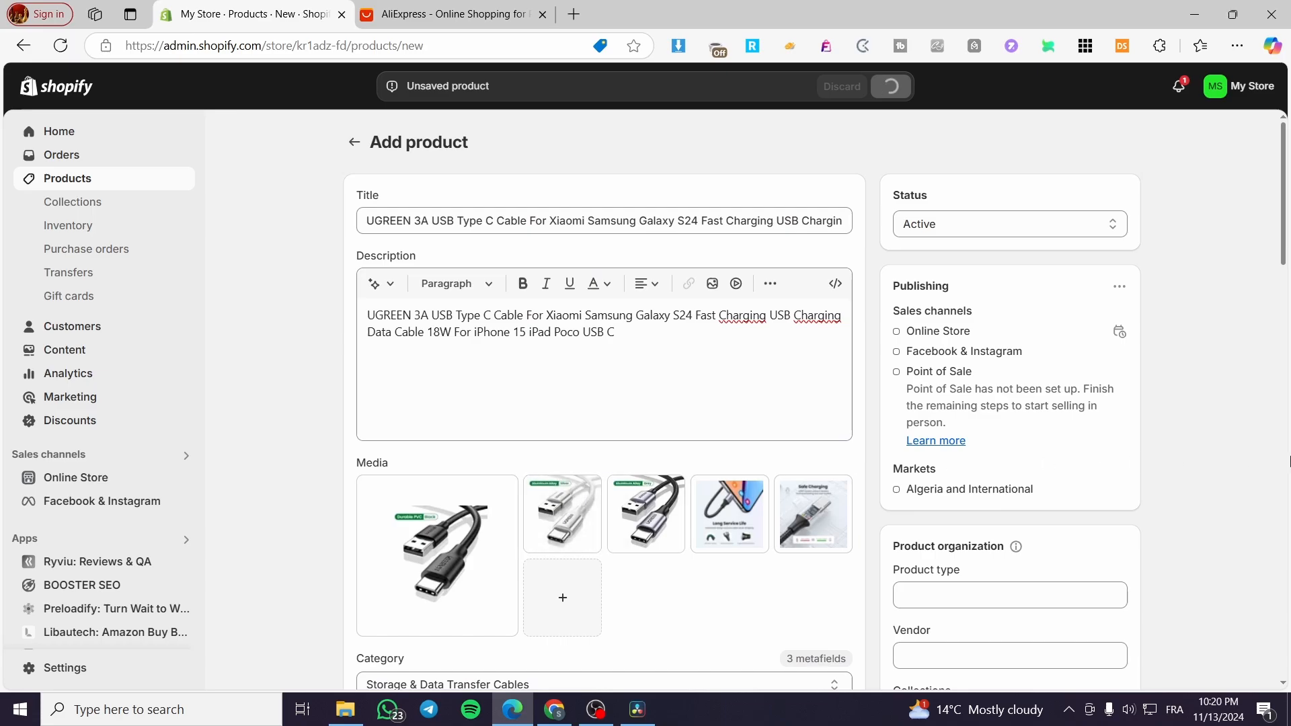
Go to the store's home page, collapse the trial notice and dismiss the plan offer
click(86, 131)
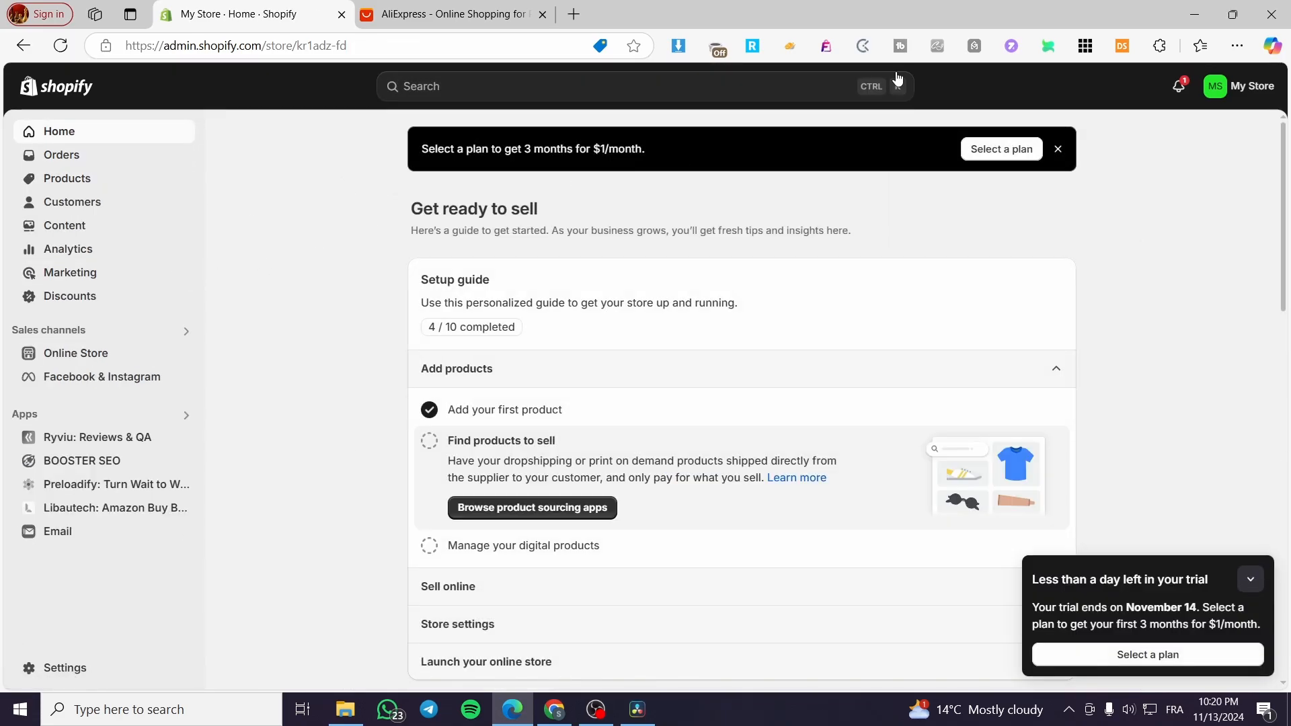
click(1250, 579)
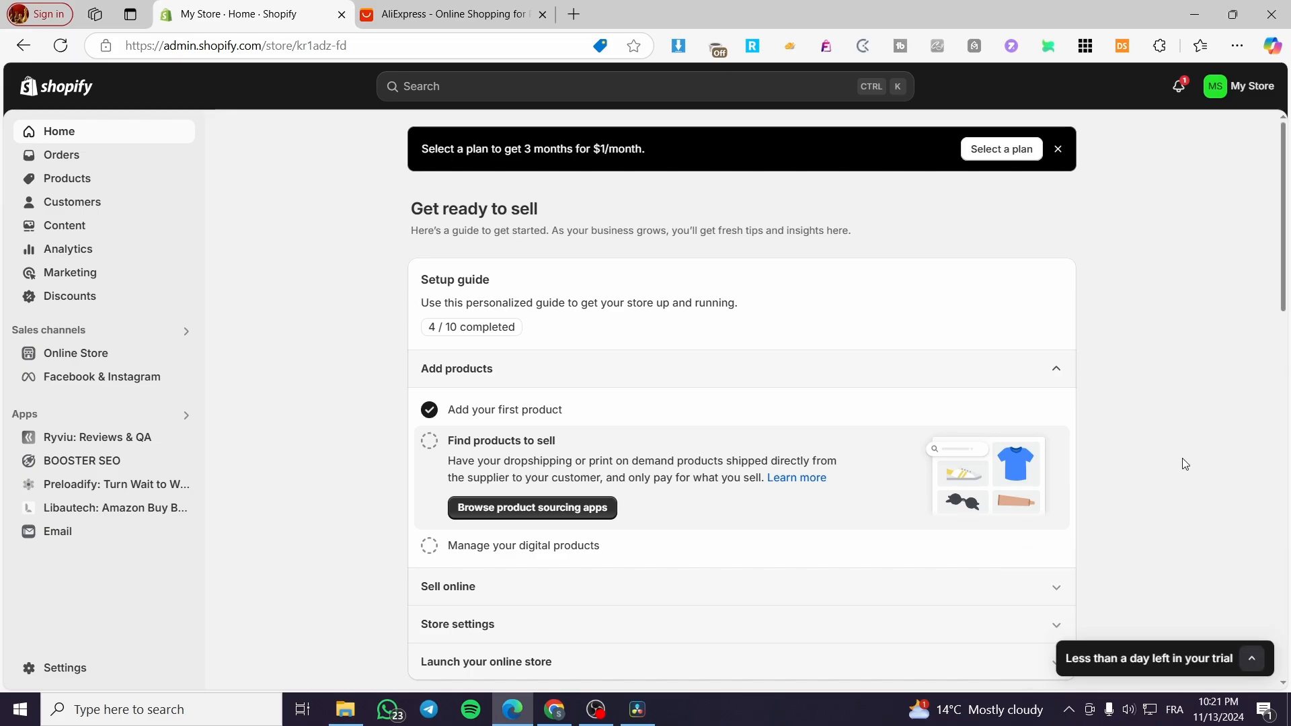
click(1057, 150)
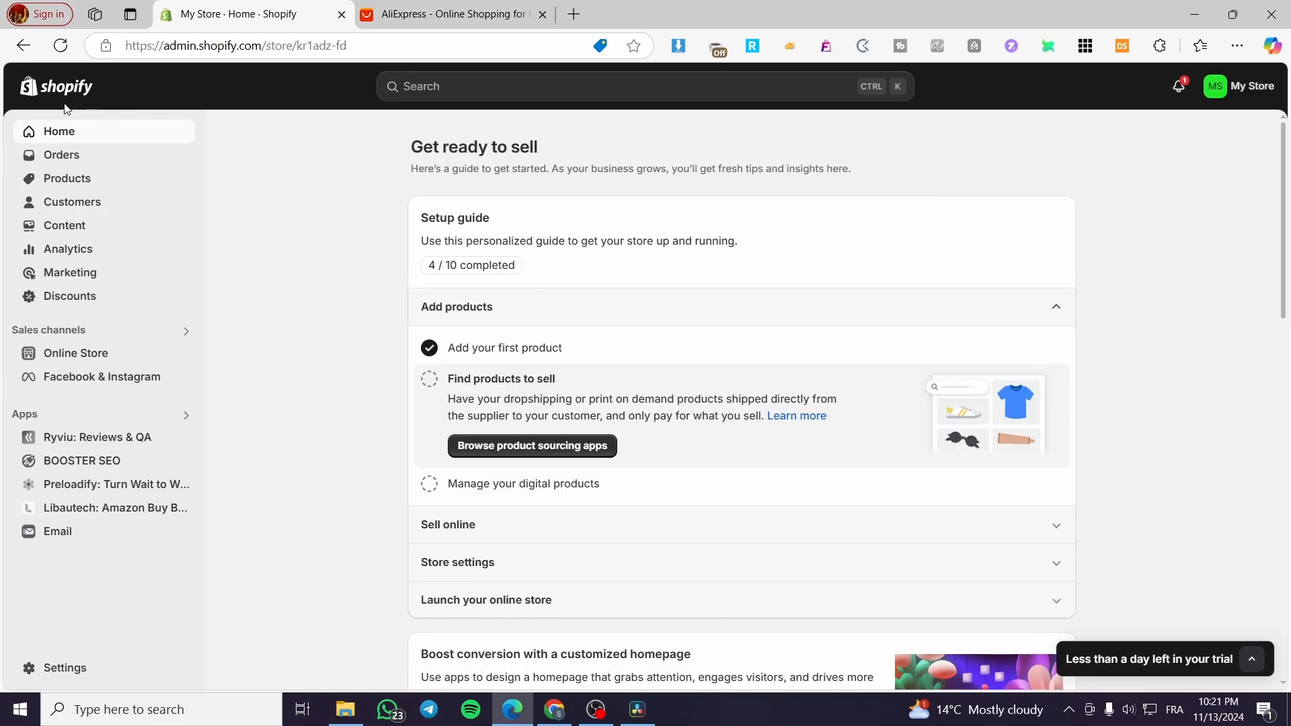
Search the store admin for "Dsers" and look it up in the Shopify App Store
click(519, 81)
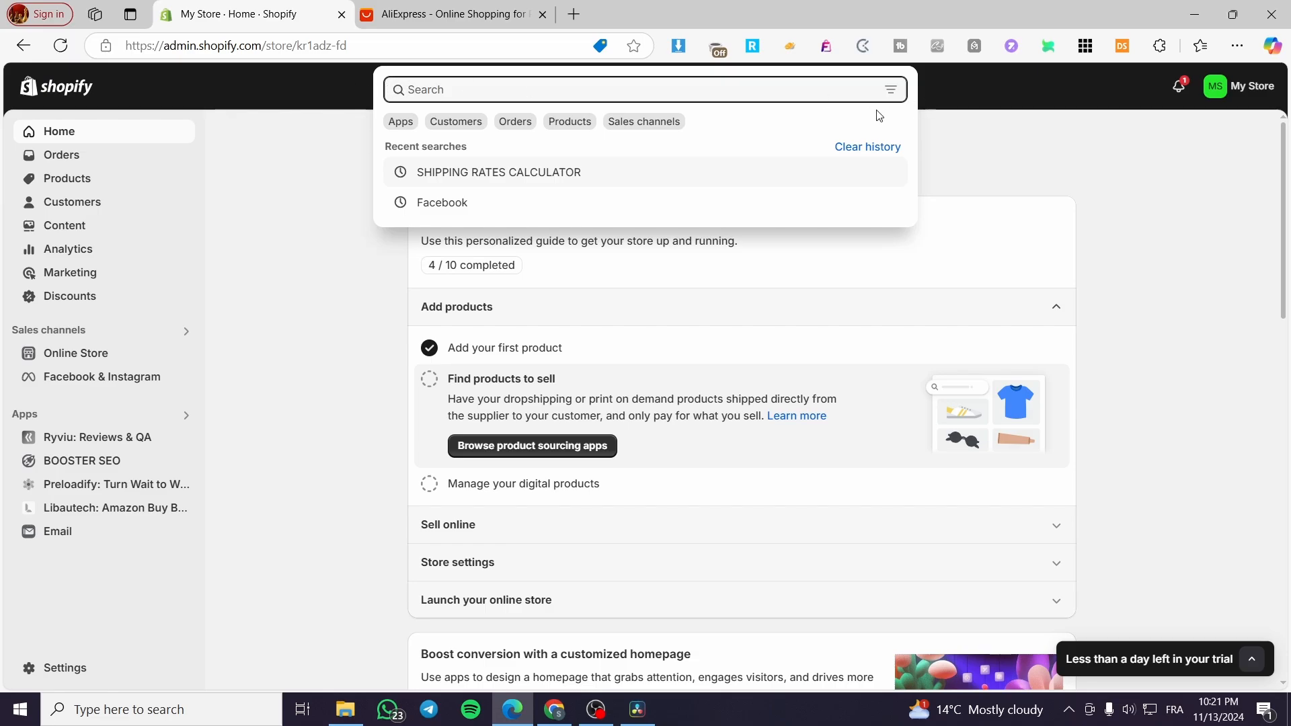
text(Dsers)
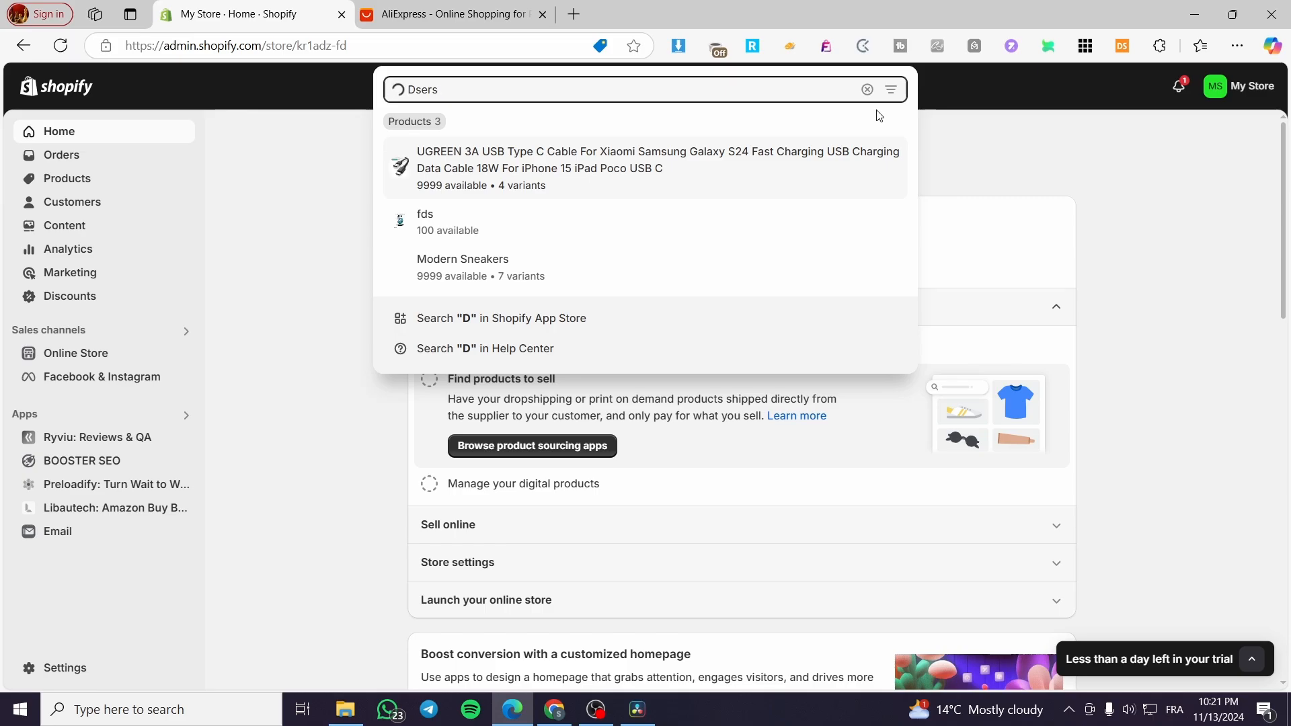
key(Return)
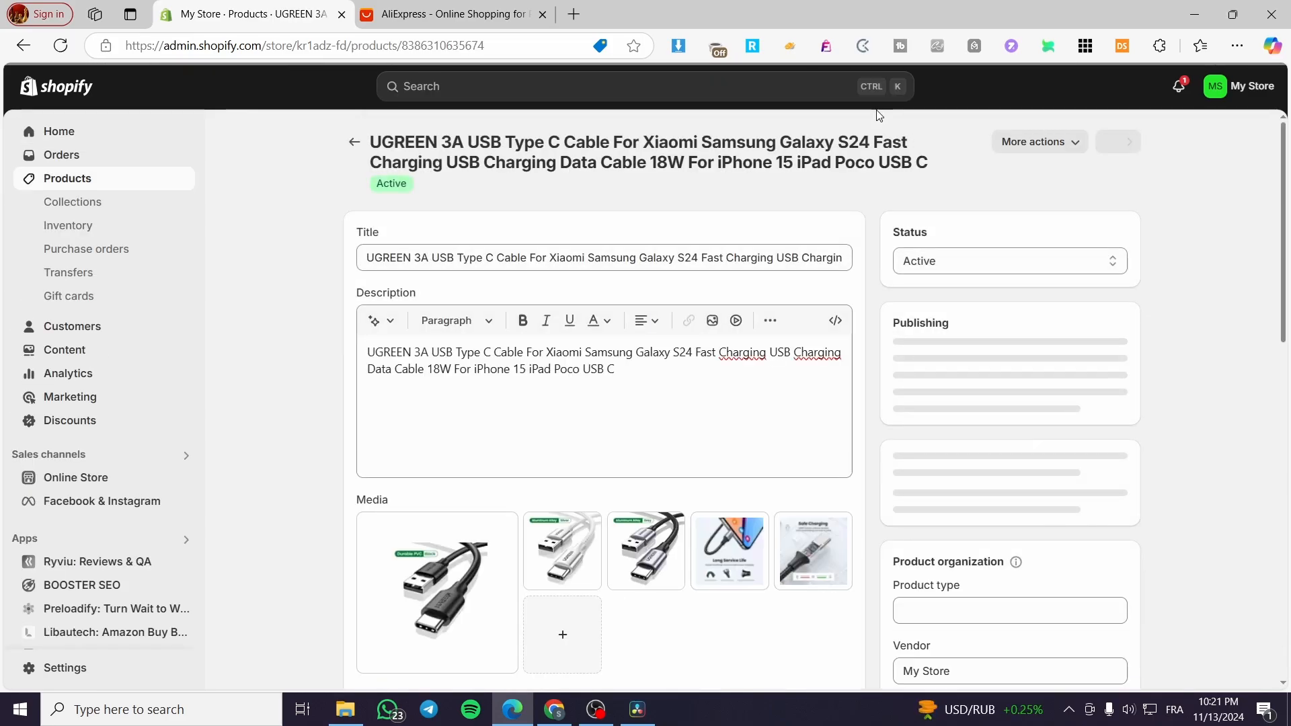
click(497, 87)
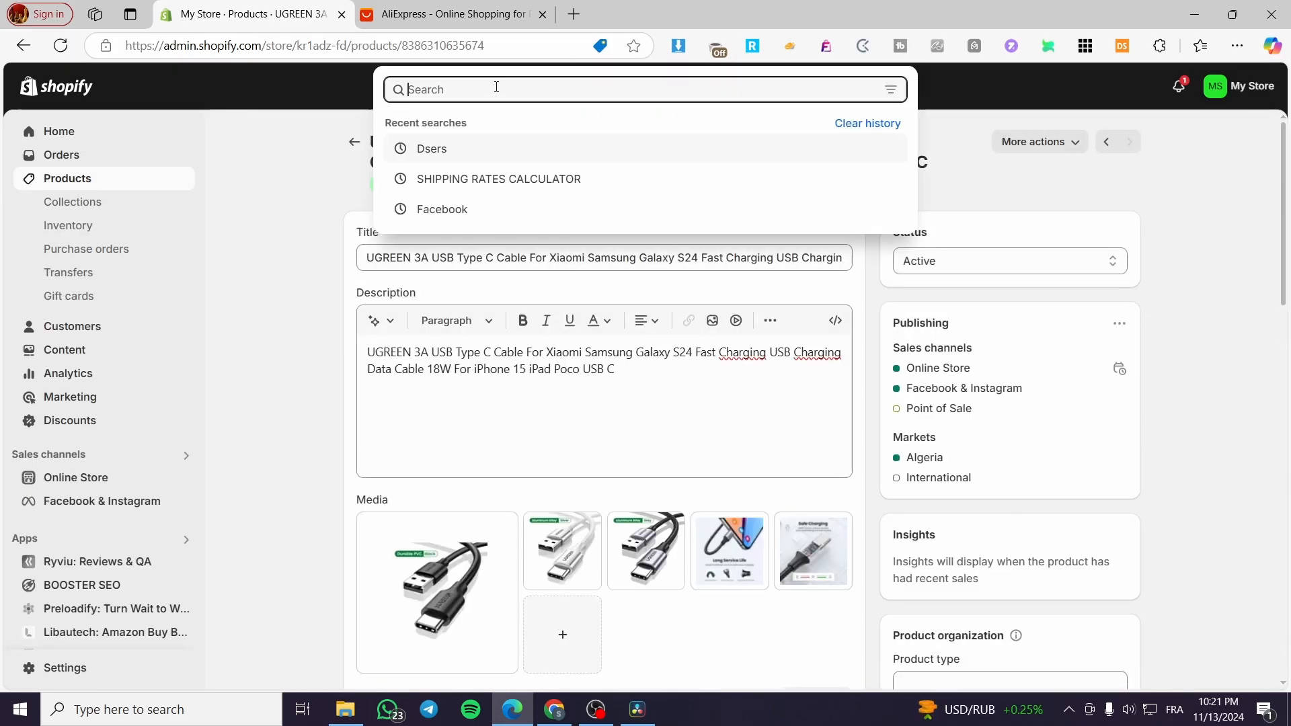
click(475, 149)
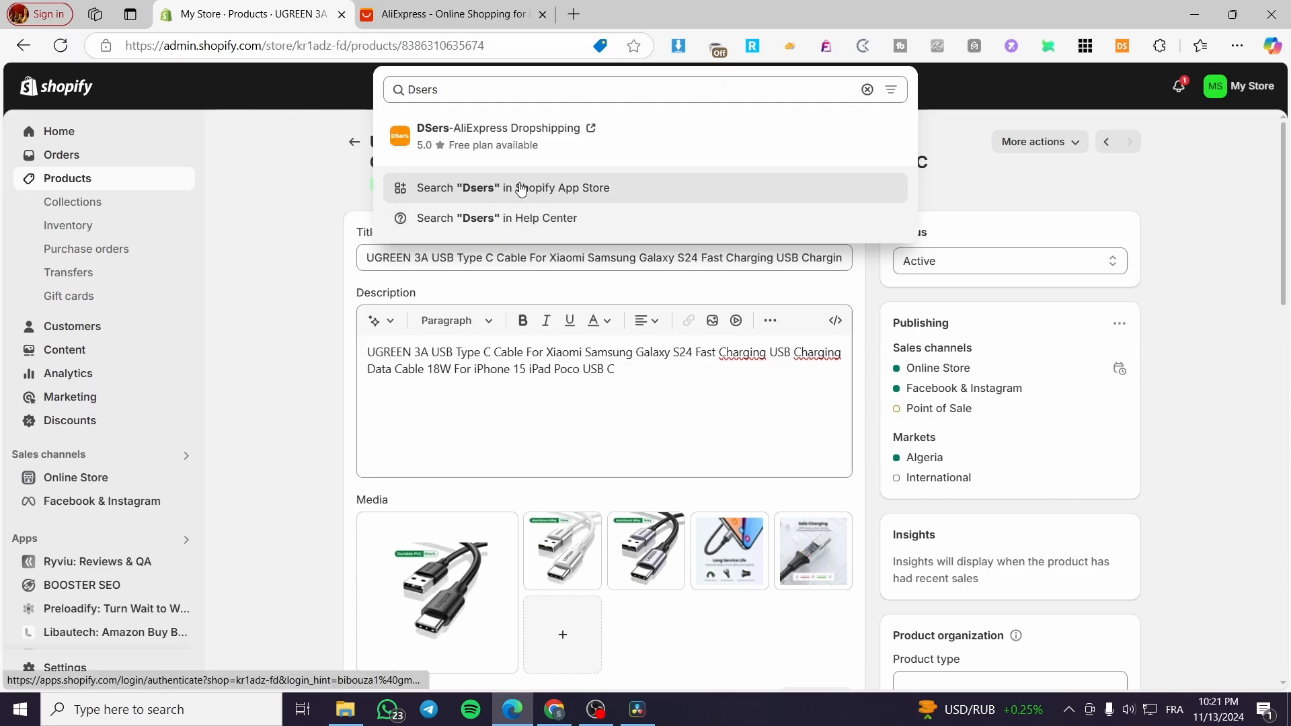
click(521, 189)
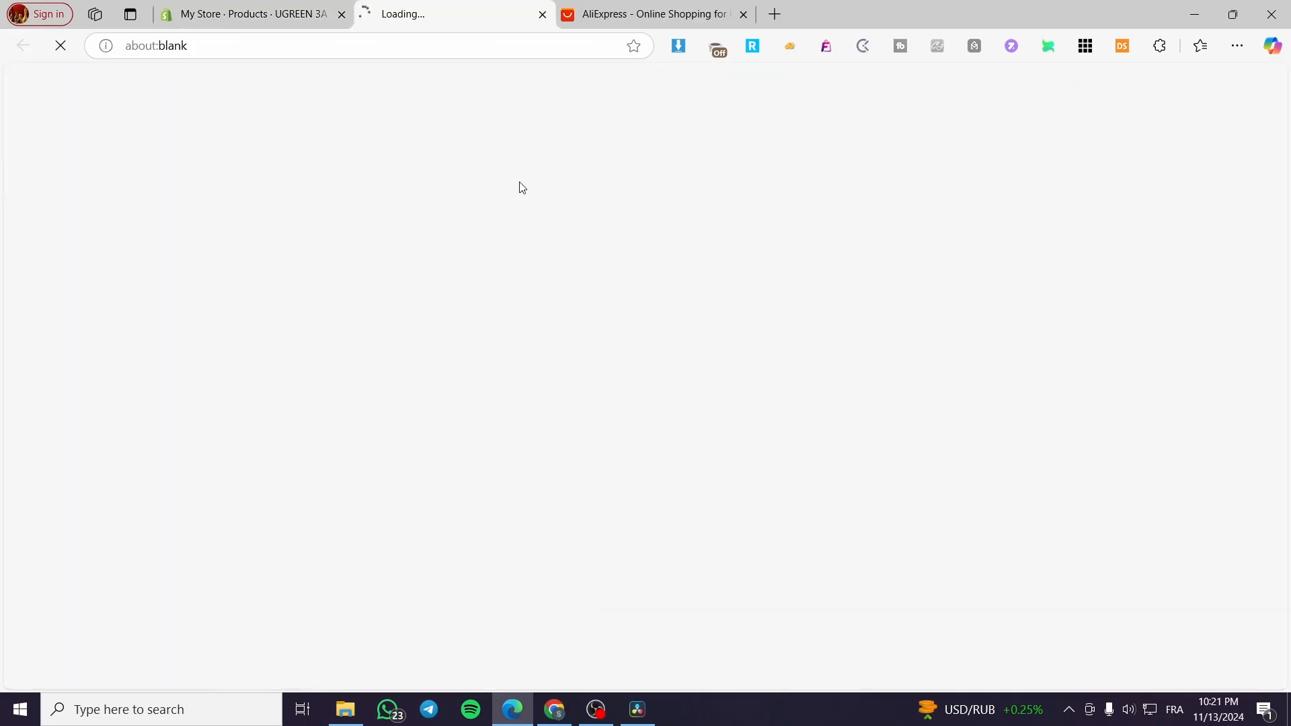
Go back to the Shopify admin and leave the cable product for the store's home page
click(639, 14)
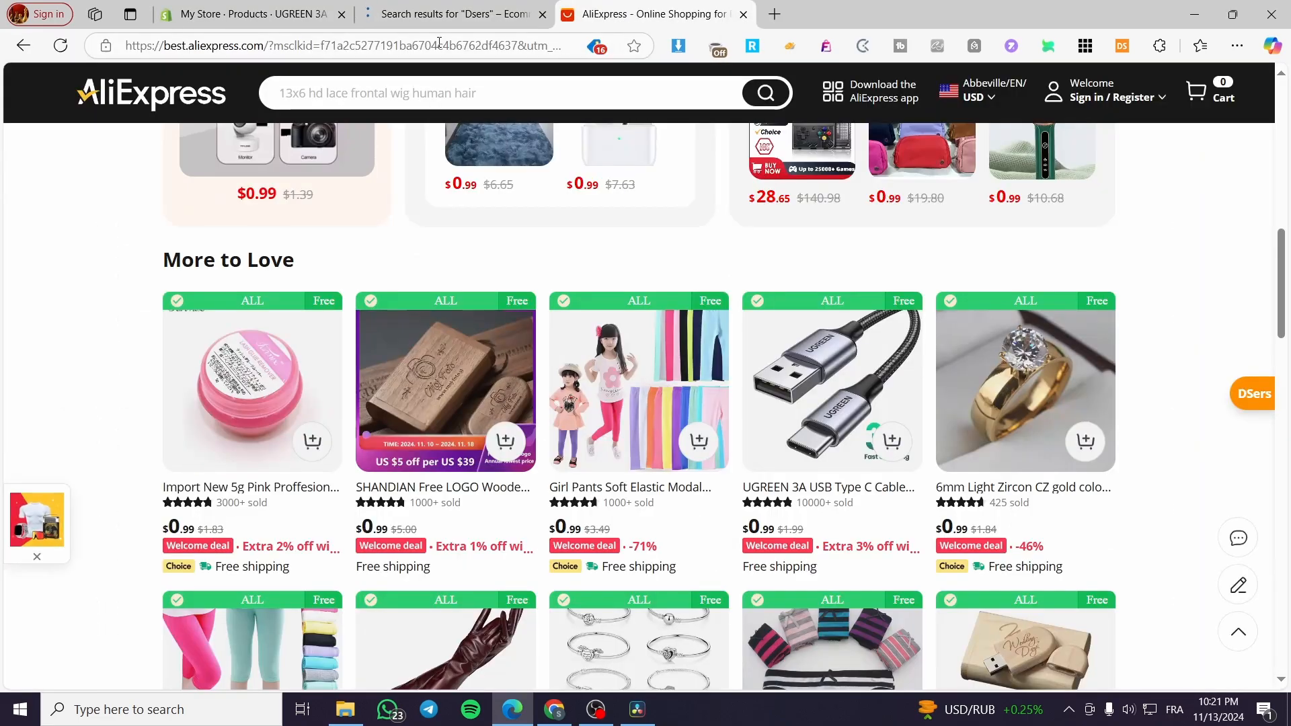
click(454, 14)
click(252, 14)
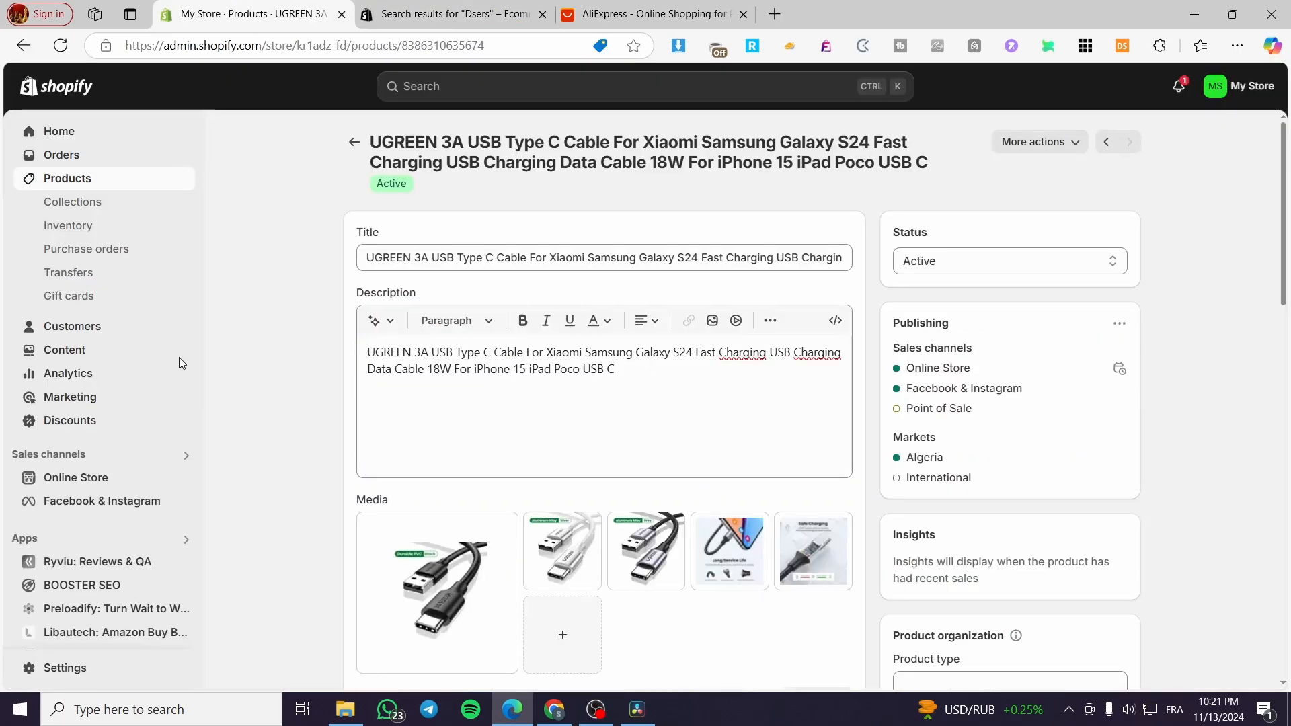
click(60, 131)
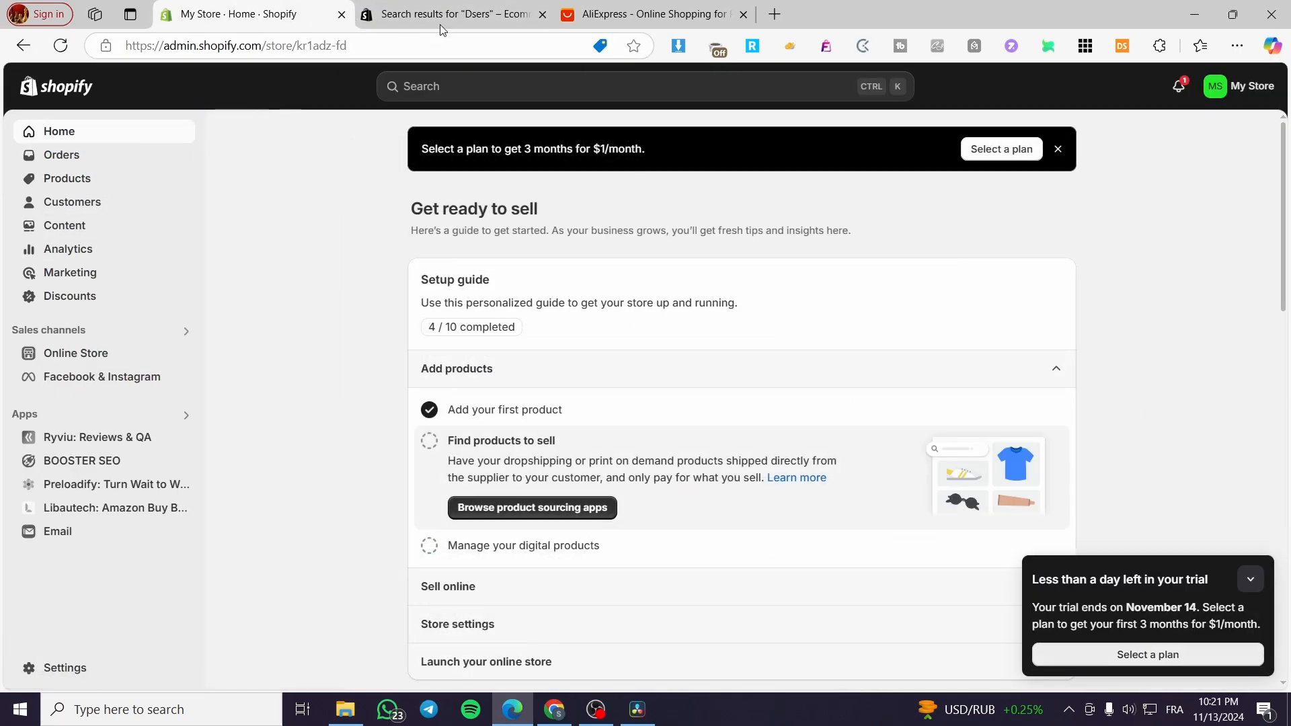
Open the DSers-AliExpress Dropshipping listing in the app store and preview its Open Orders image
click(443, 14)
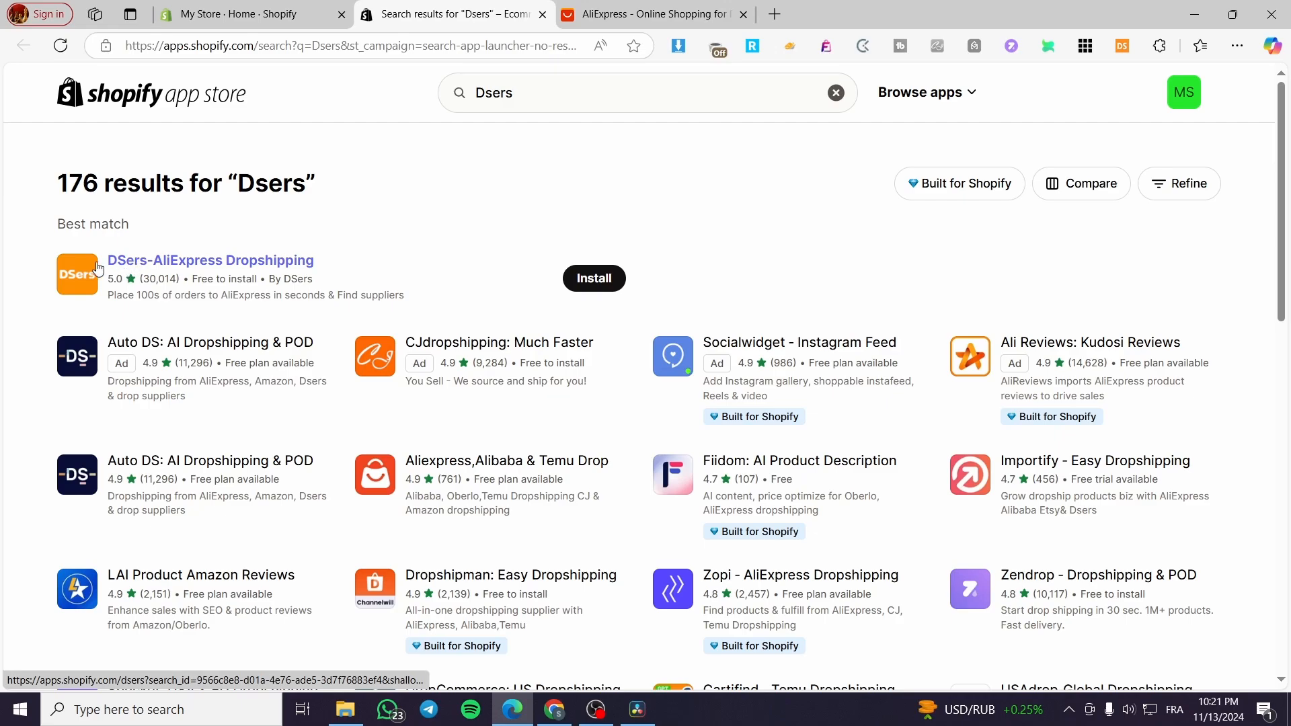
click(224, 266)
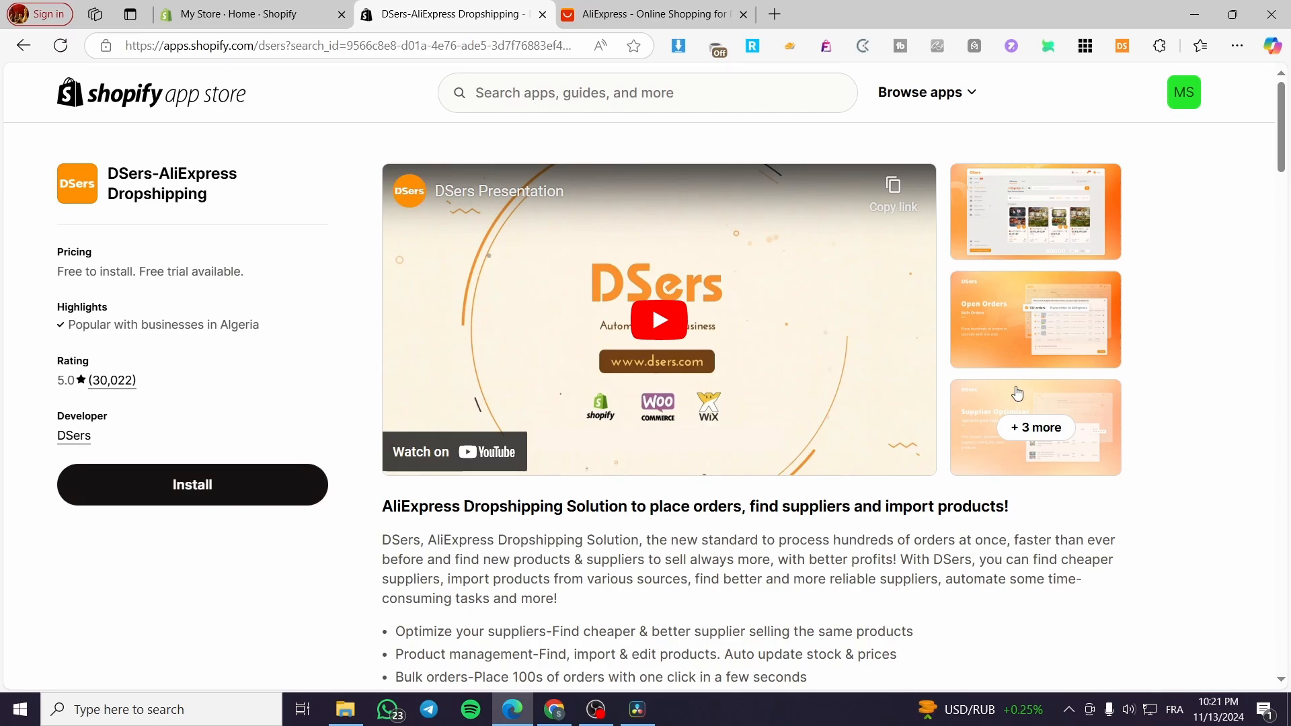
click(1050, 313)
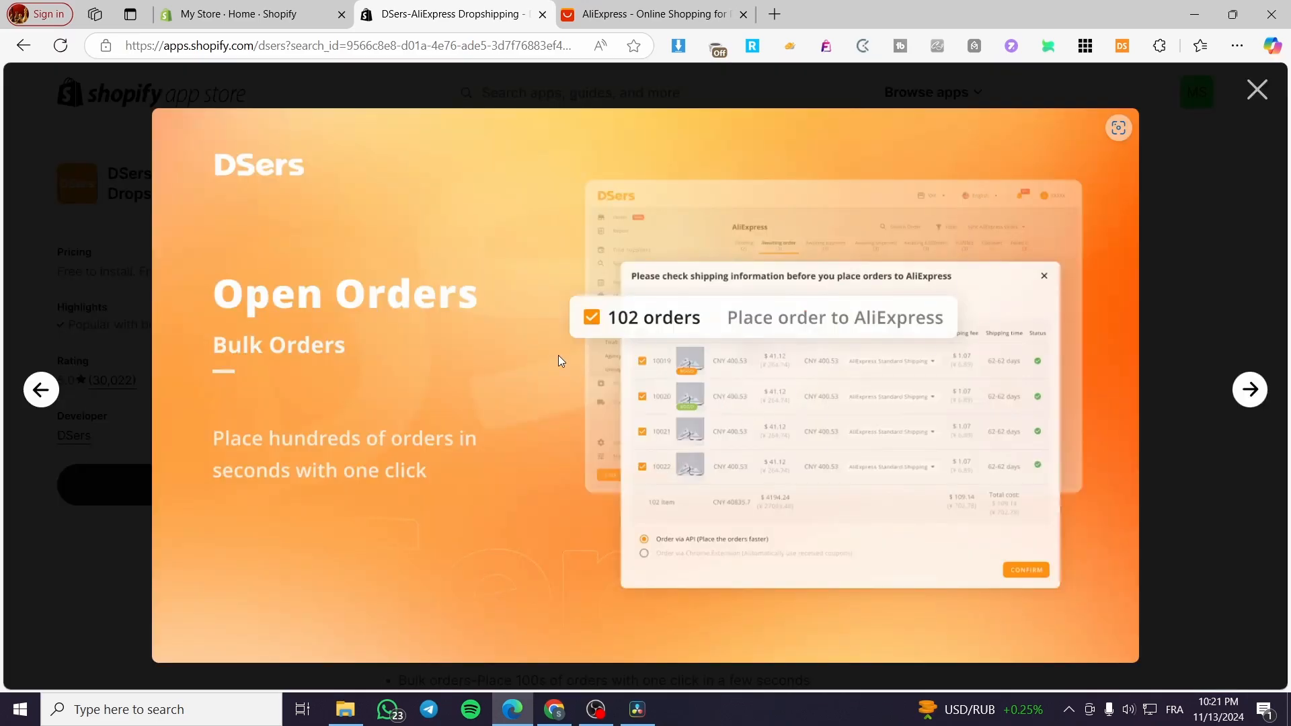
click(1228, 121)
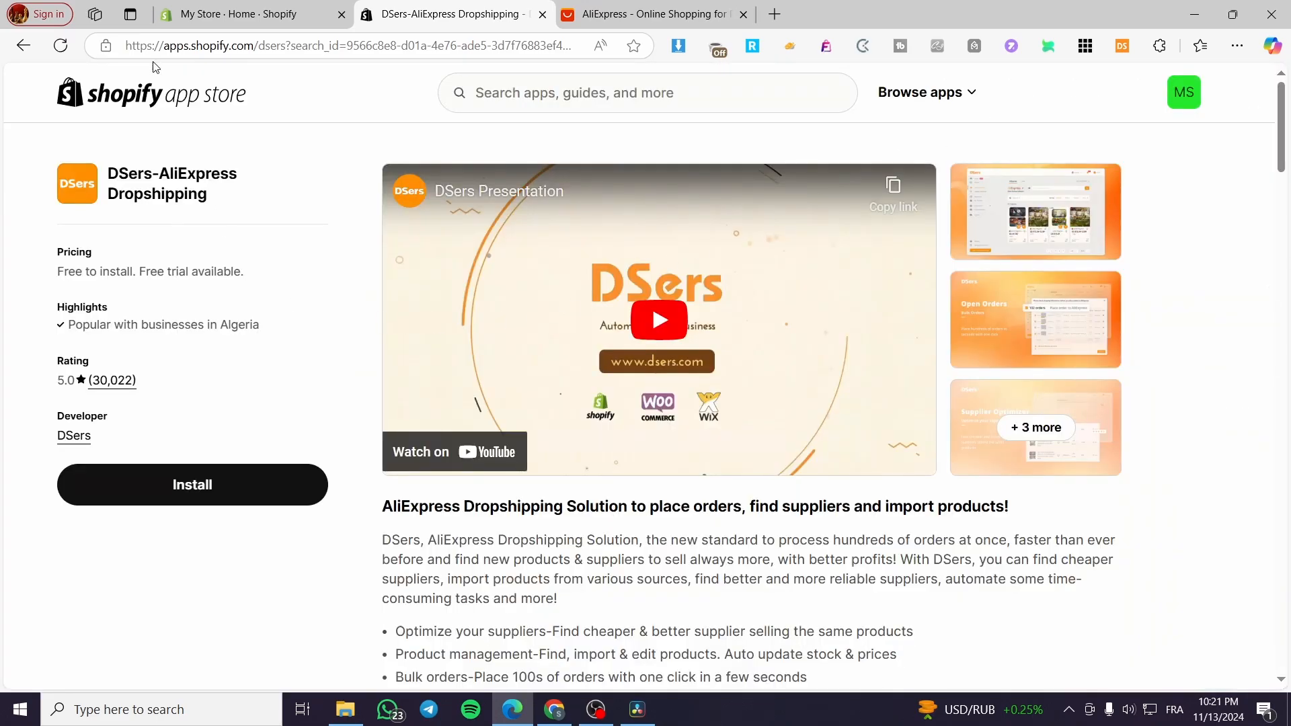
Search for "Cj Dropshipping" from the store admin in the Shopify App Store and open the CJdropshipping: Much Faster listing
click(201, 14)
click(499, 93)
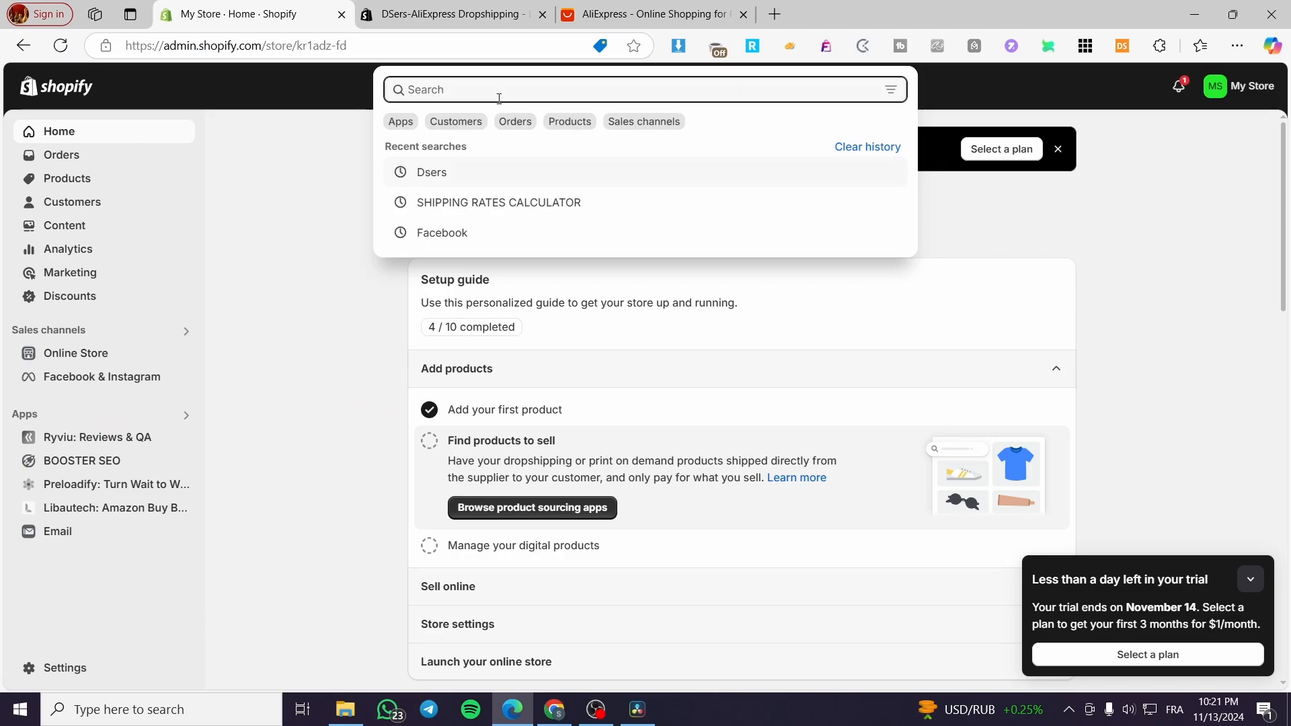
text(C)
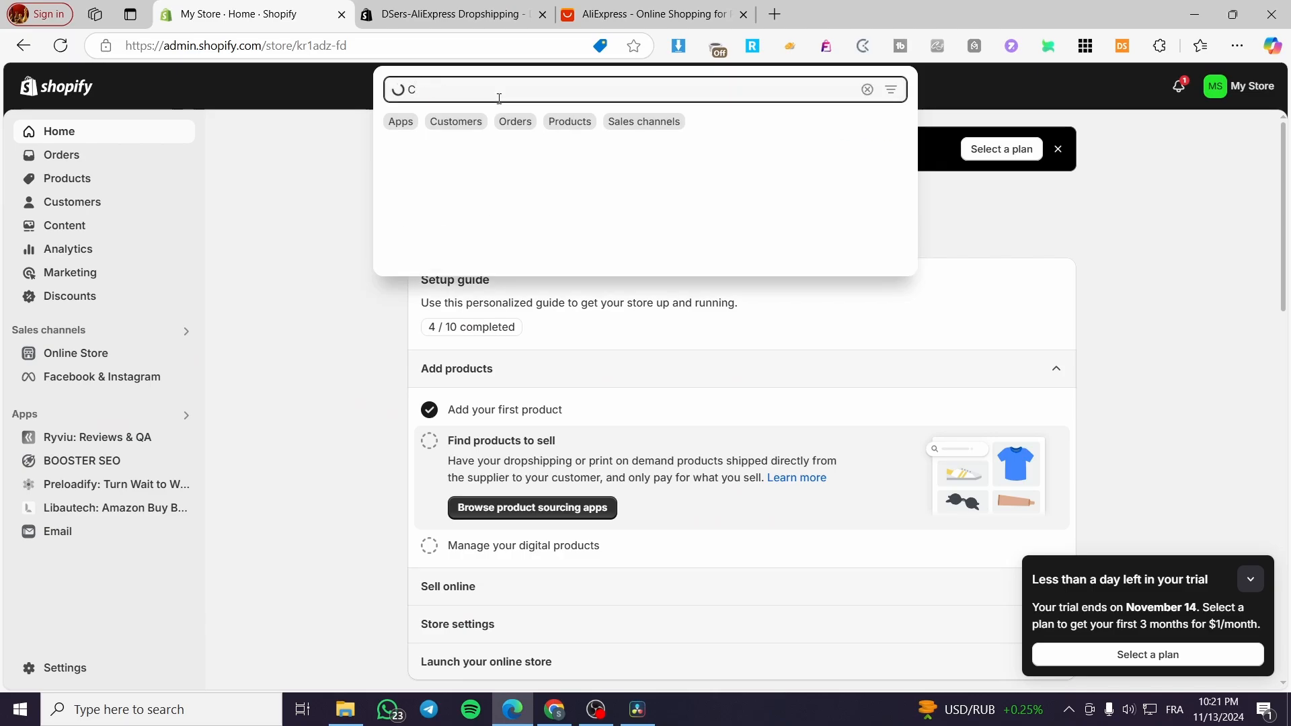
text(j Dr)
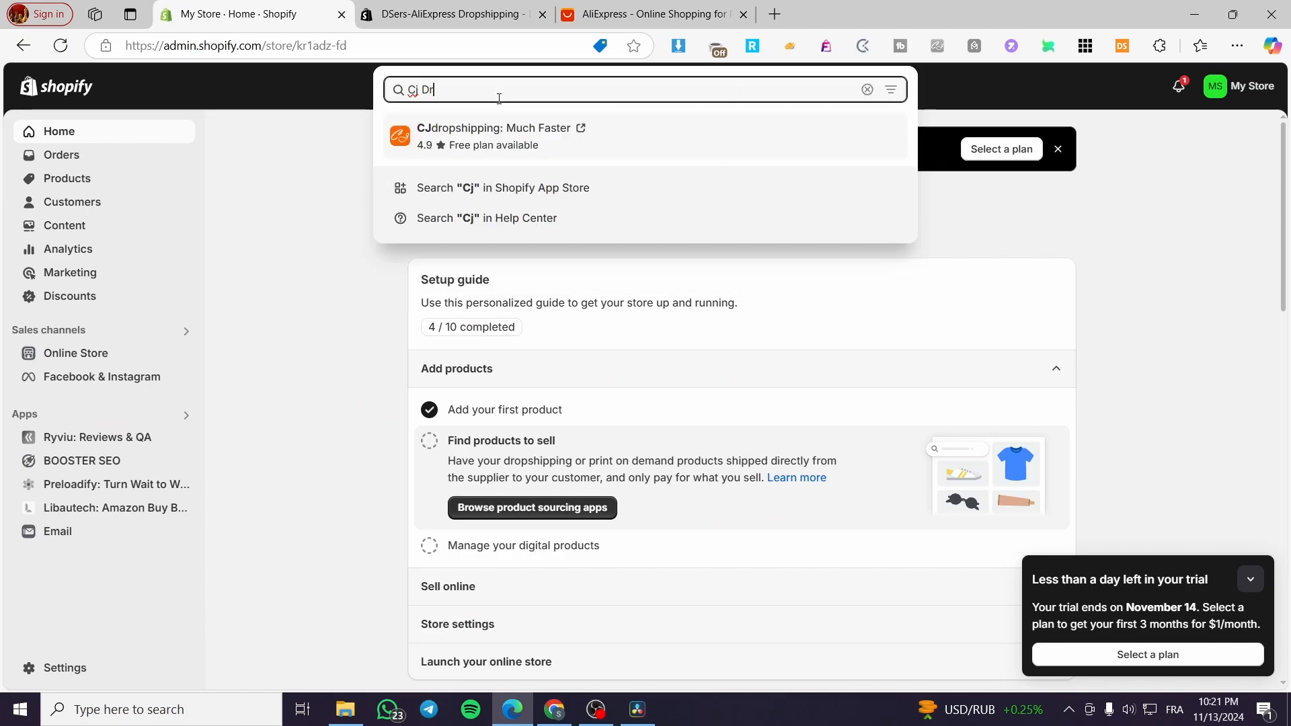
text(opshipping)
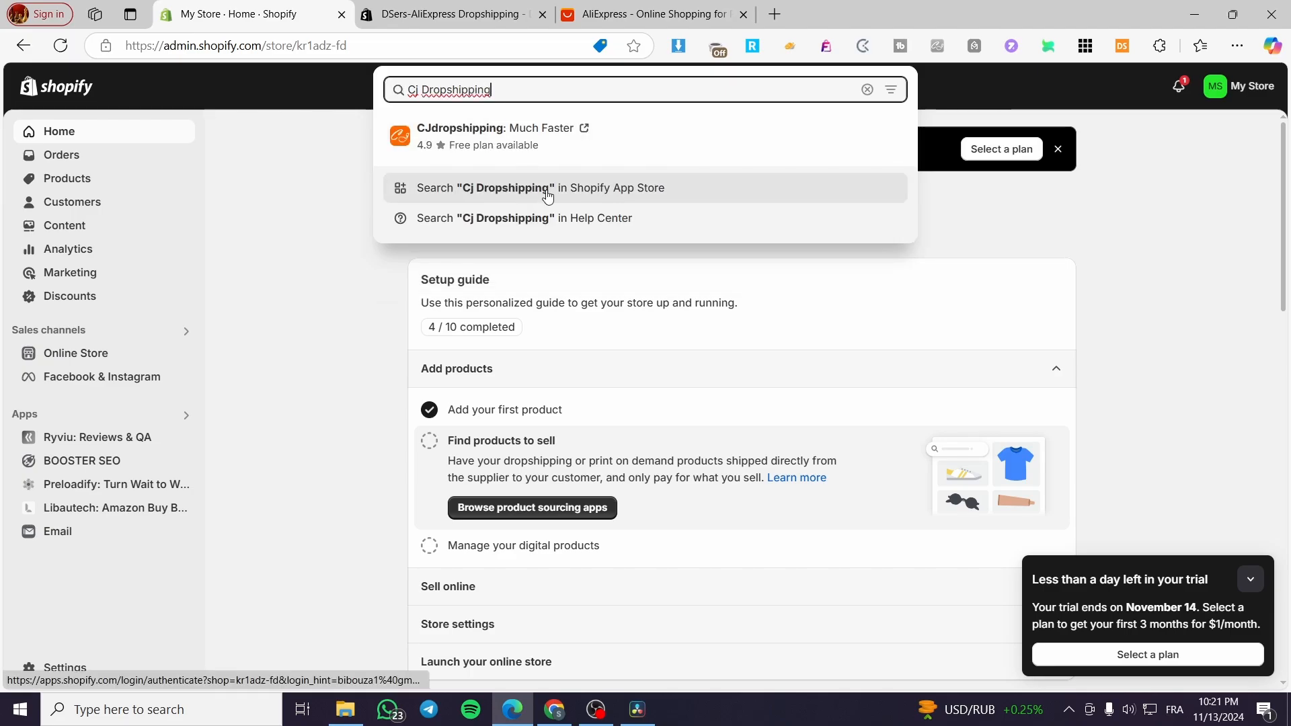
click(539, 192)
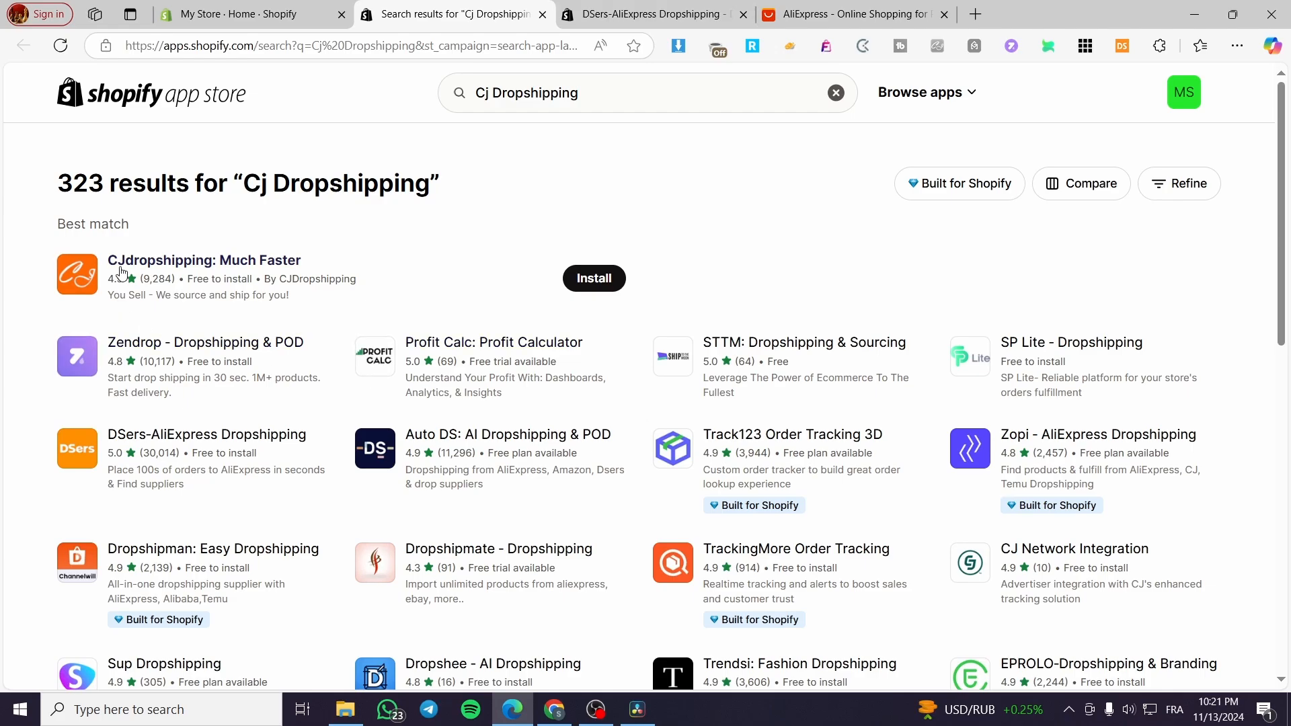
click(448, 262)
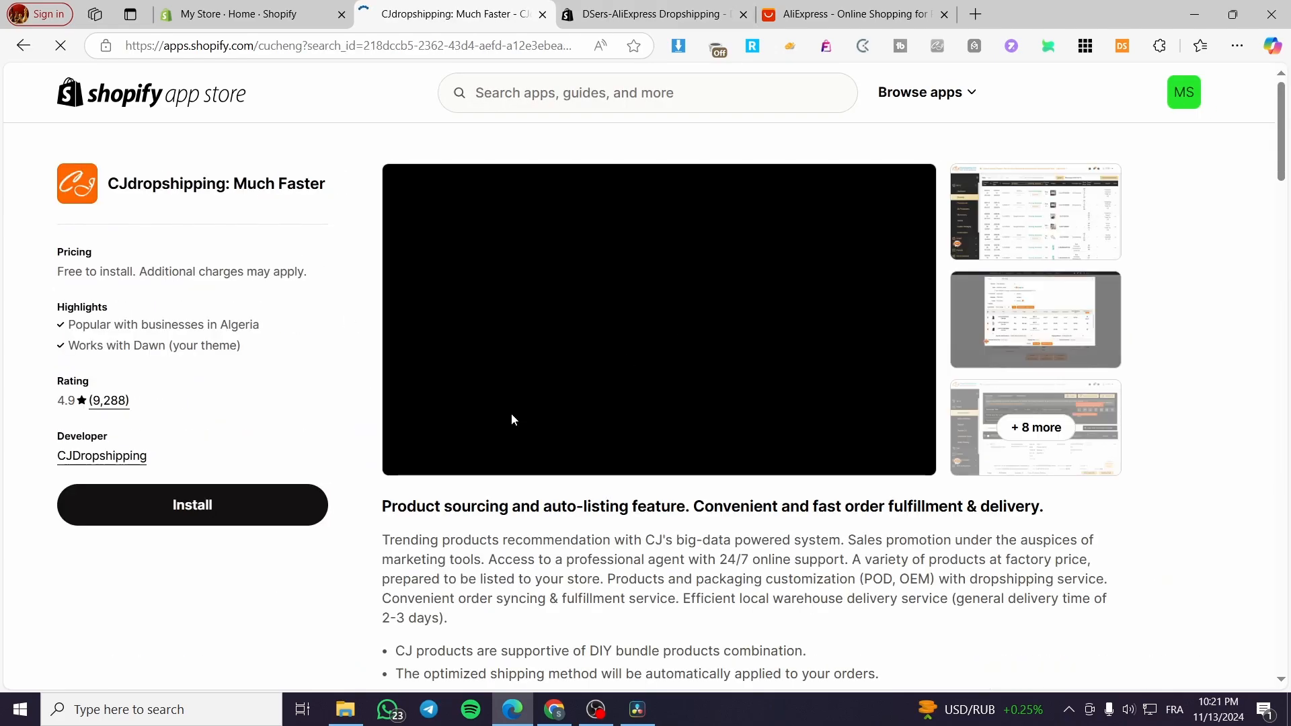
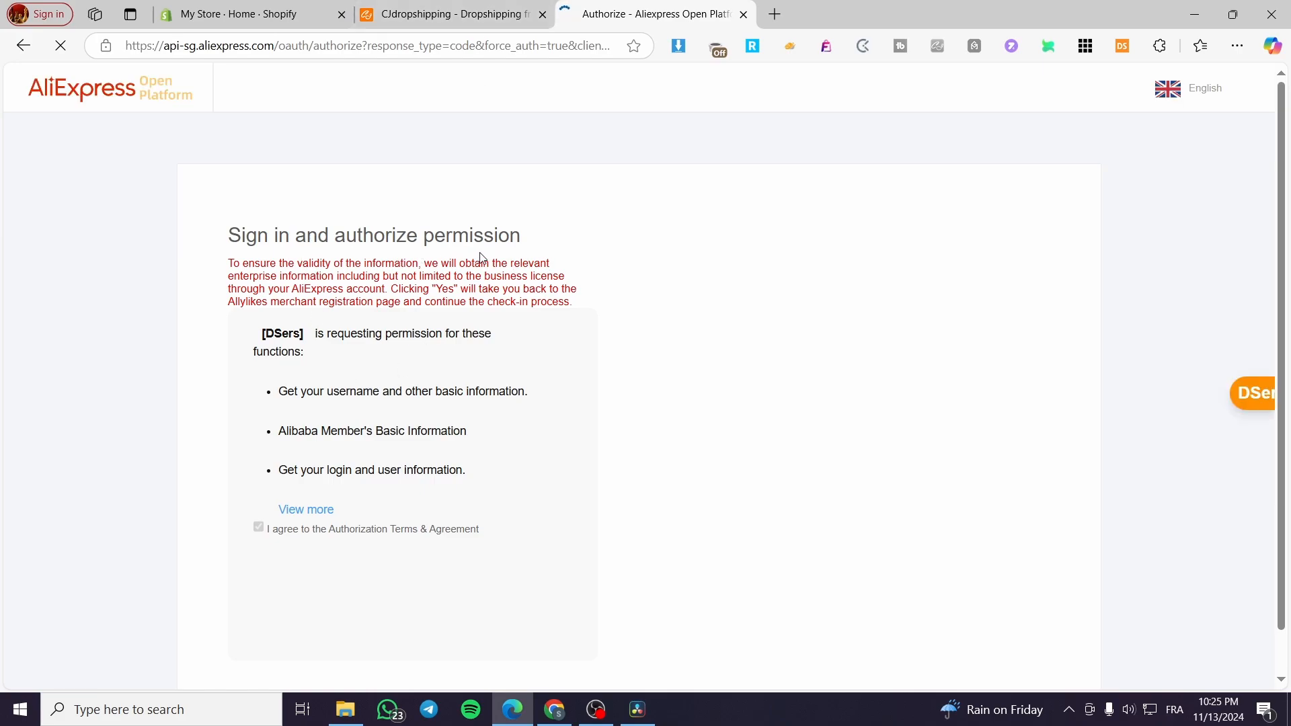
Review the permissions DSers requests on the AliExpress authorization page and switch to the CJdropshipping site
scroll(444, 340, down, 1)
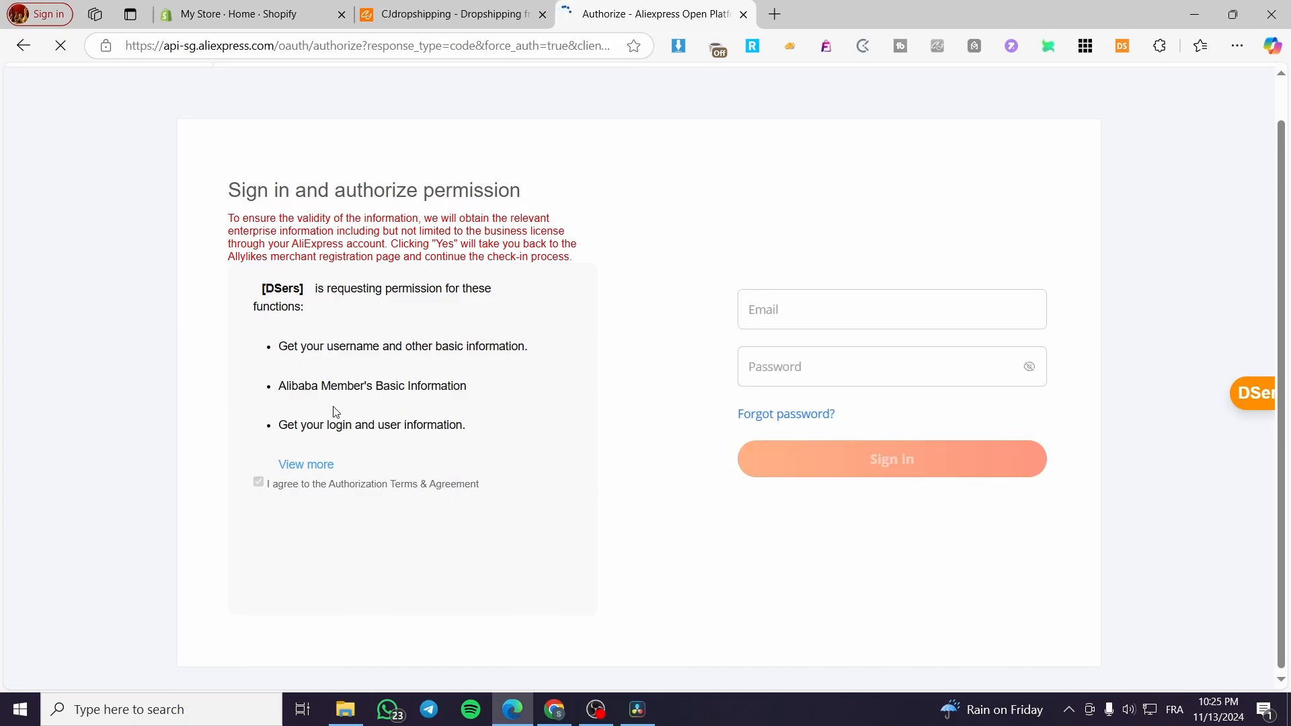
scroll(337, 414, up, 1)
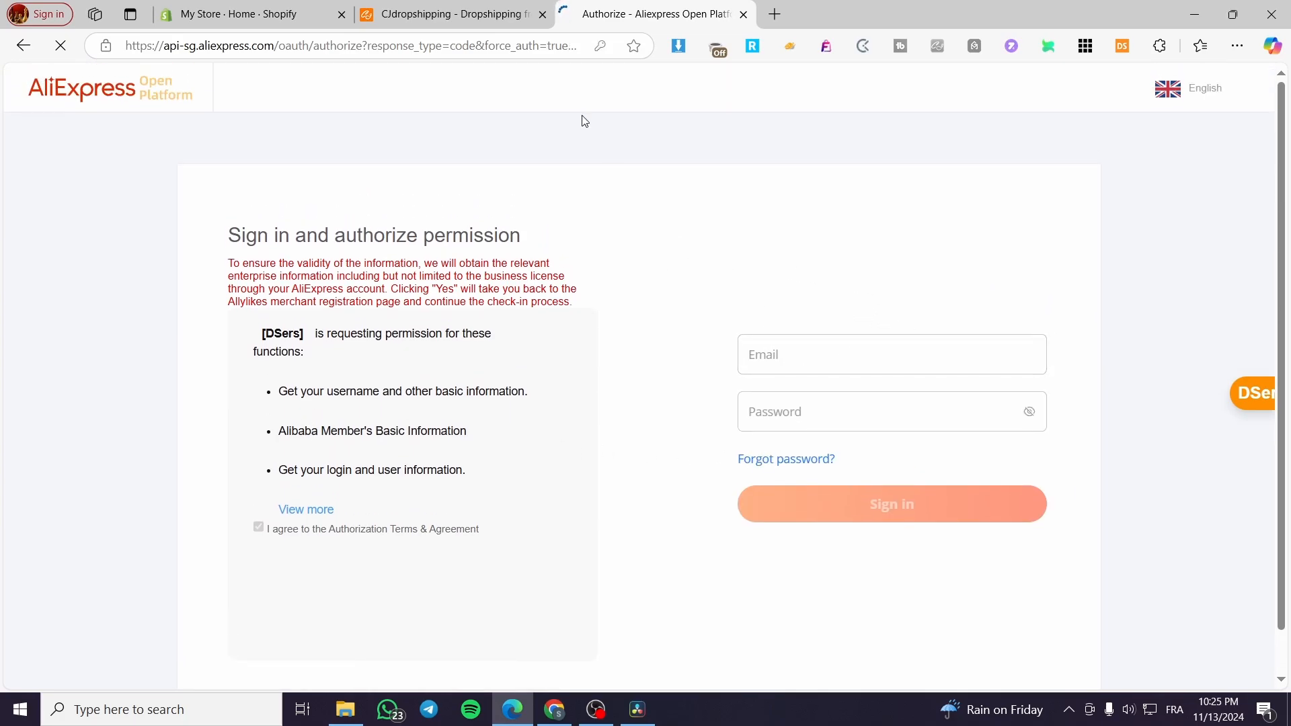
click(444, 14)
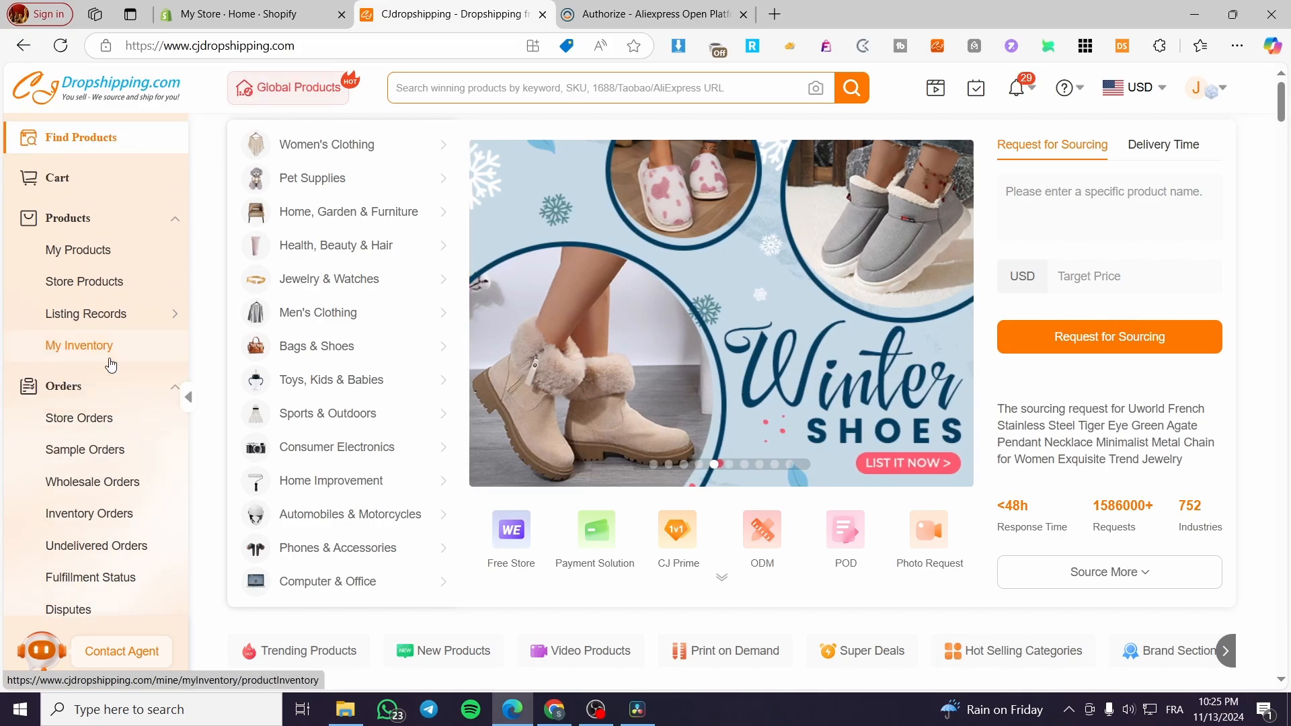
Open the More Discount Off Christmas Tree product from CJdropshipping's trending products and play its video
scroll(111, 365, down, 10)
mouse_move(155, 295)
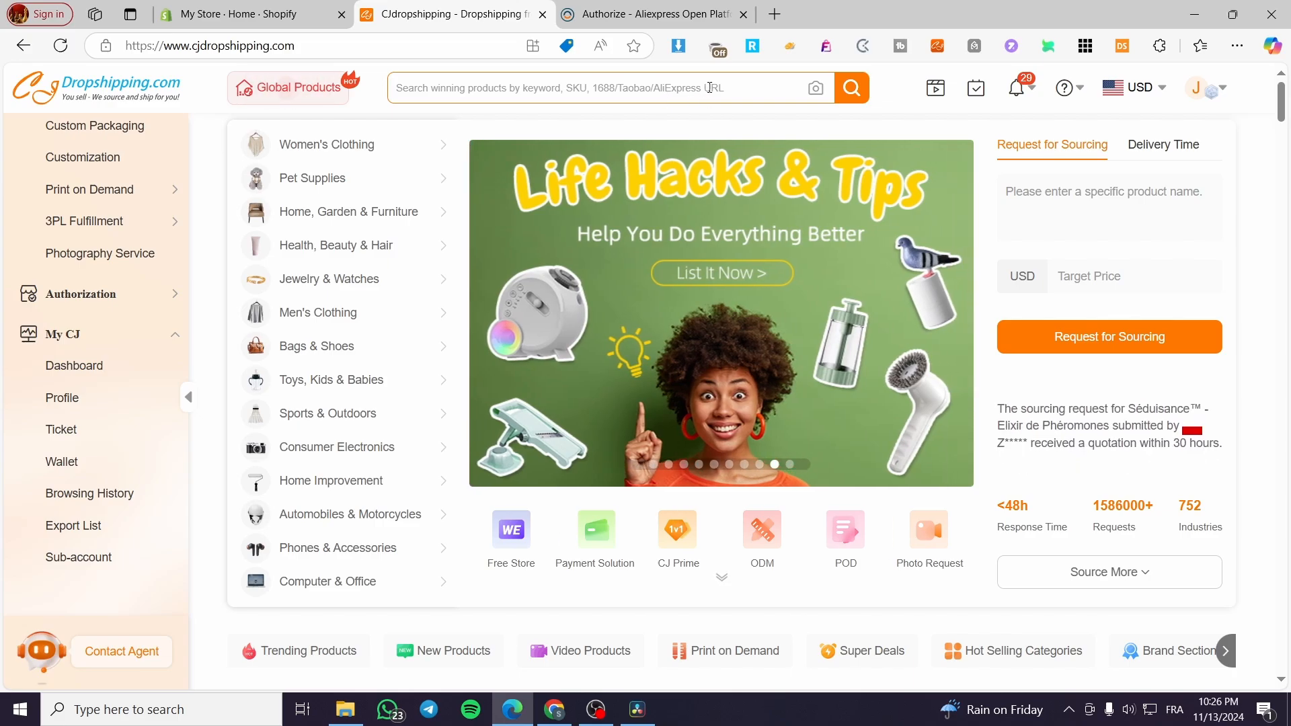
scroll(650, 515, down, 8)
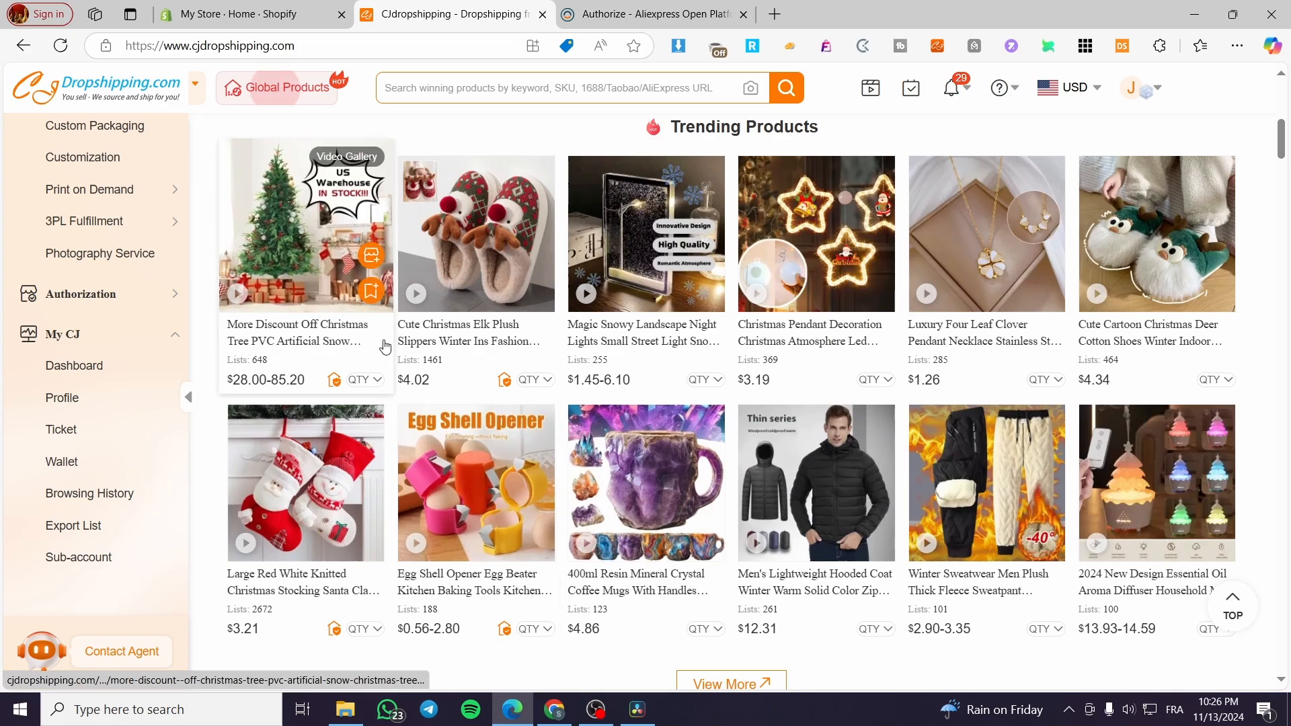
click(355, 332)
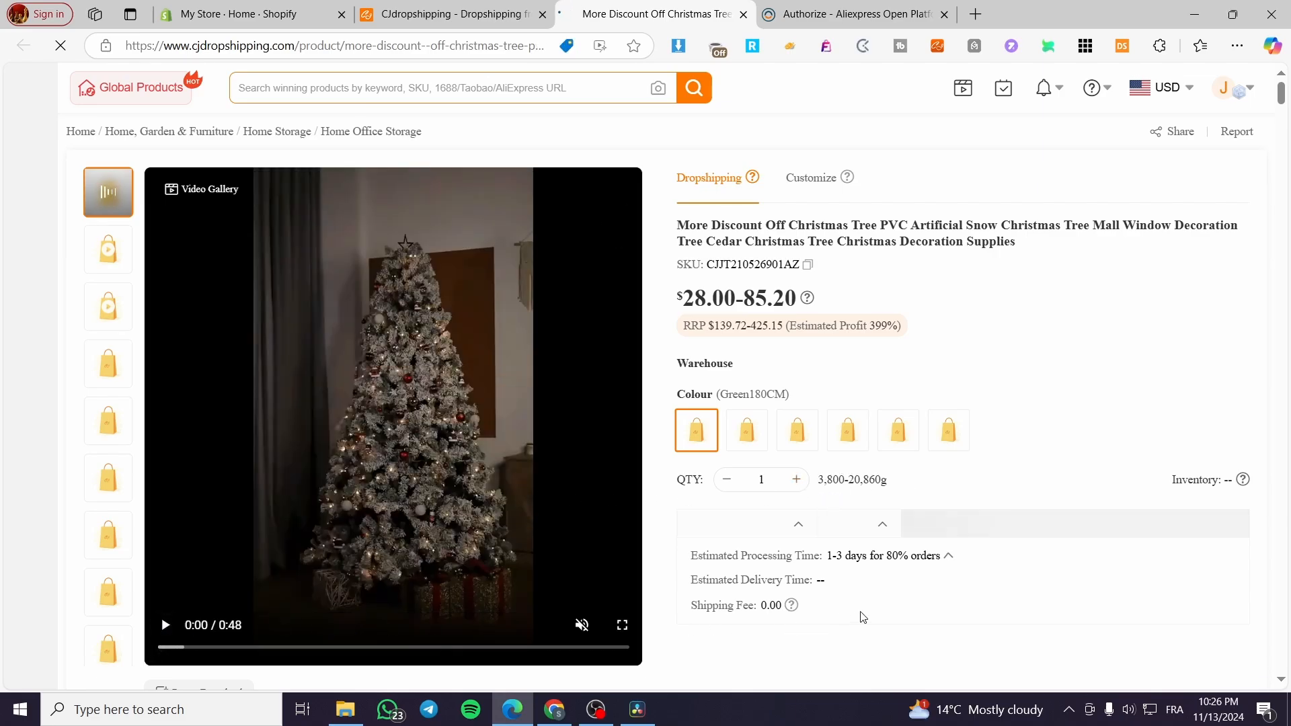
scroll(812, 457, down, 3)
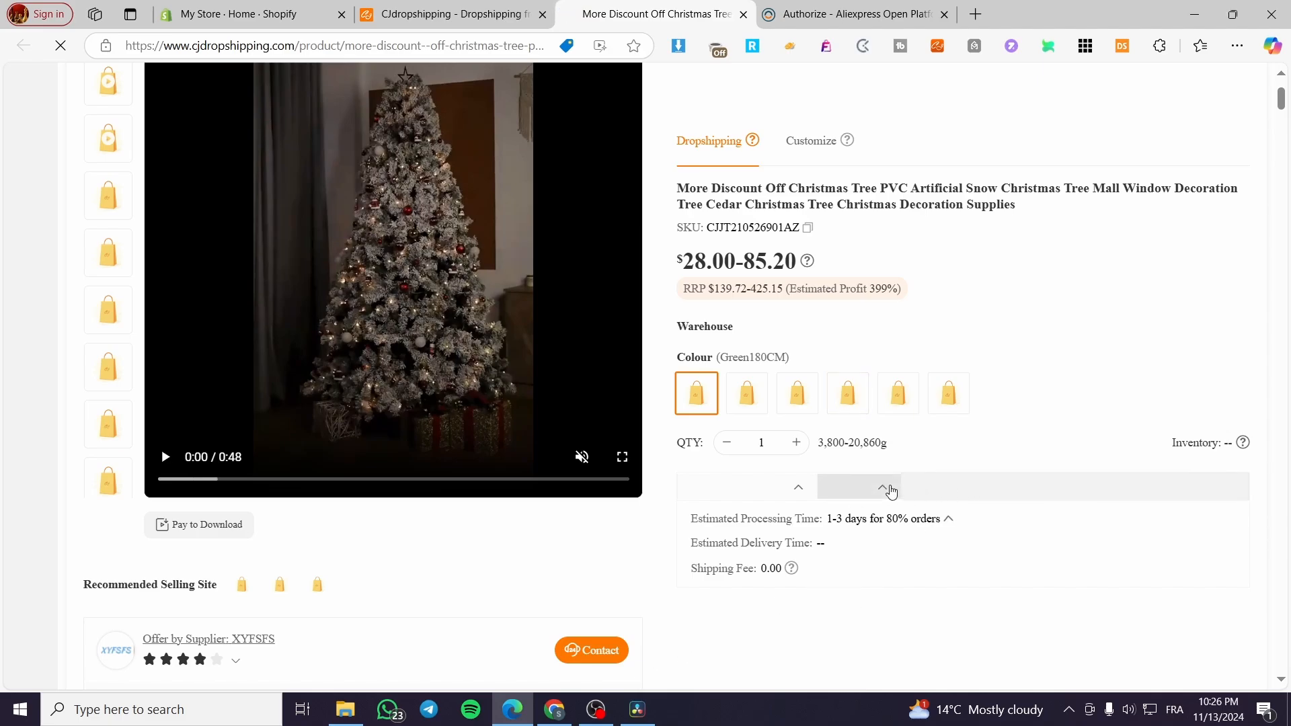
click(167, 457)
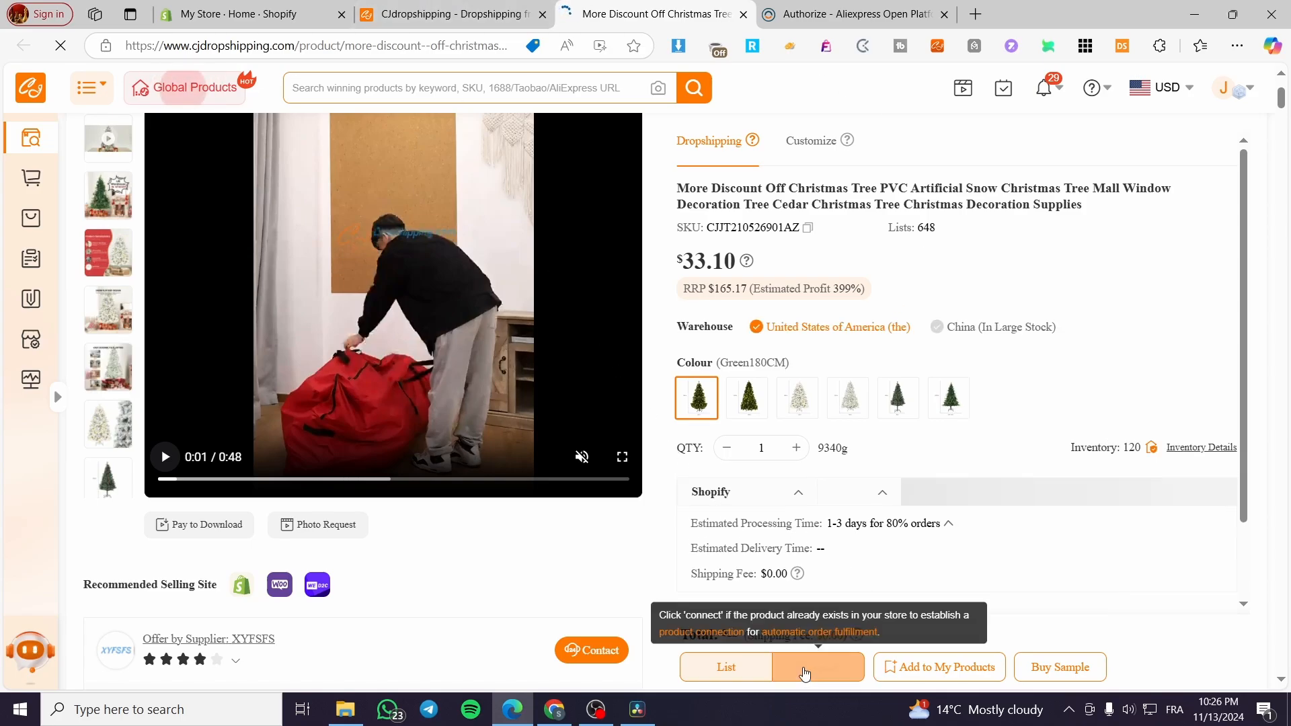
Start a manual listing of the Christmas tree with Custom Editing, set the product type to Jewelry and check the vendor choices
click(718, 676)
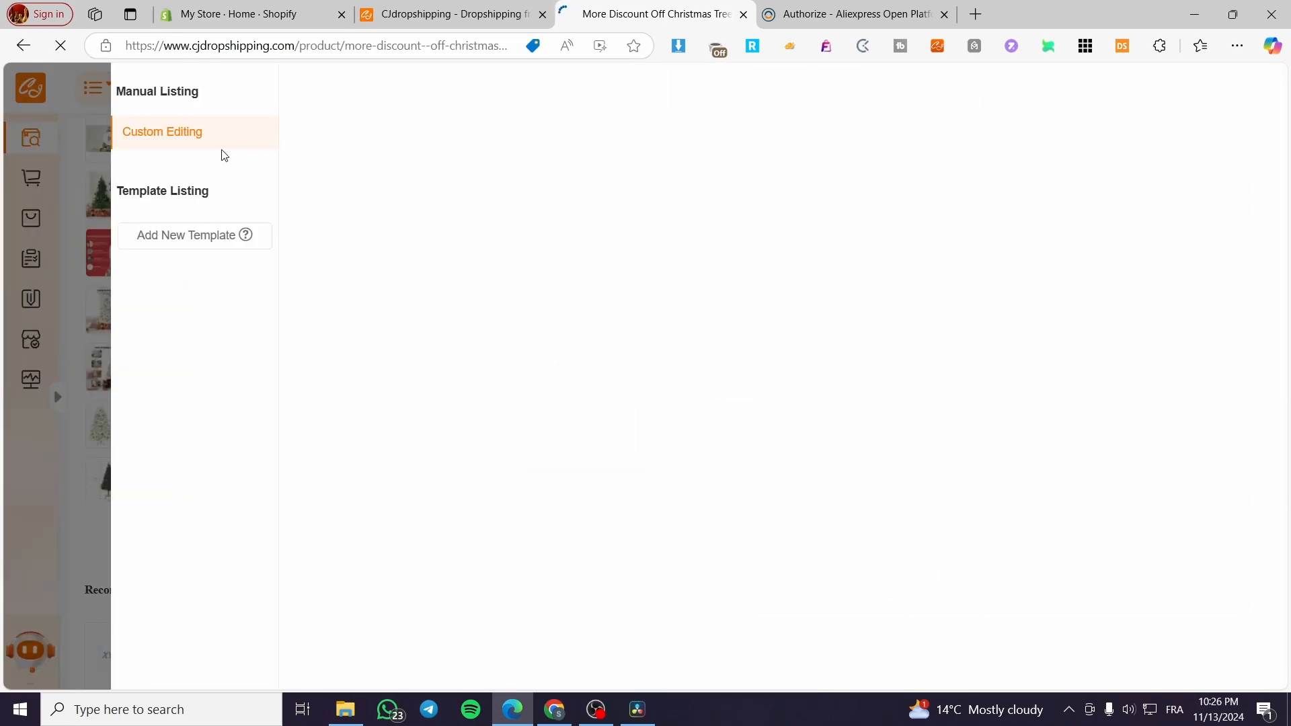
click(145, 147)
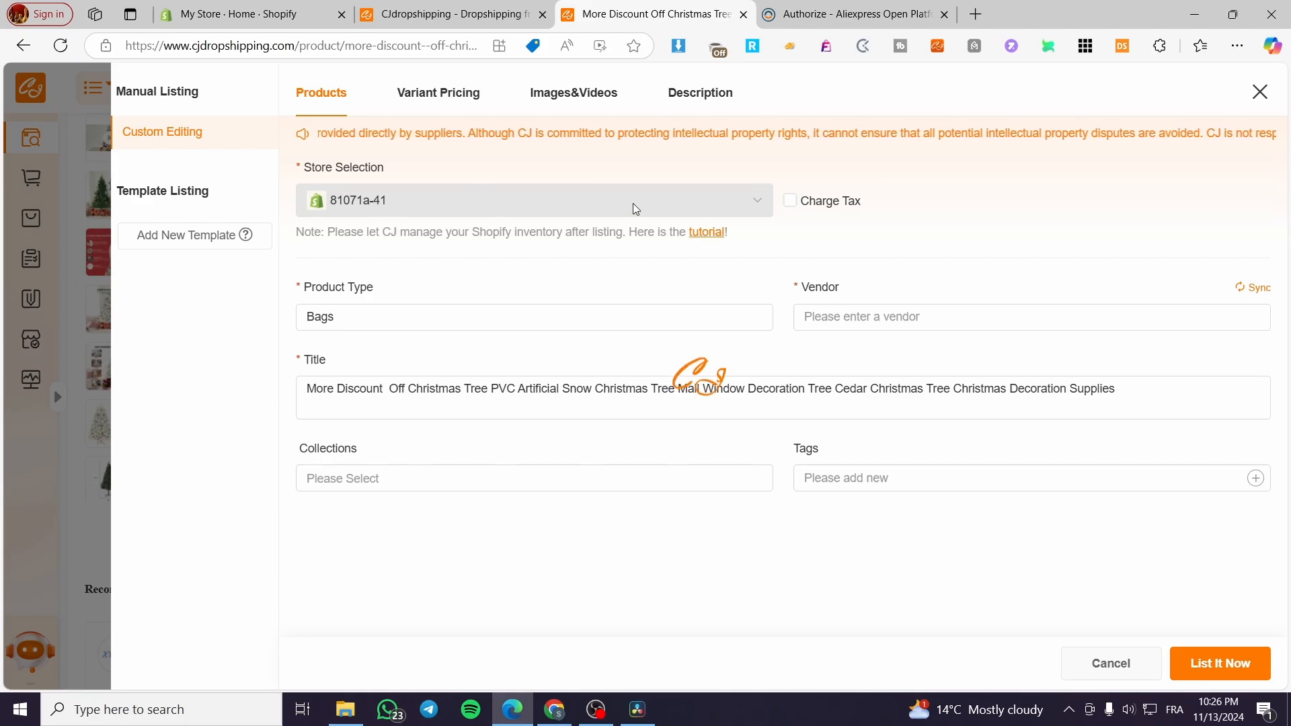
click(355, 326)
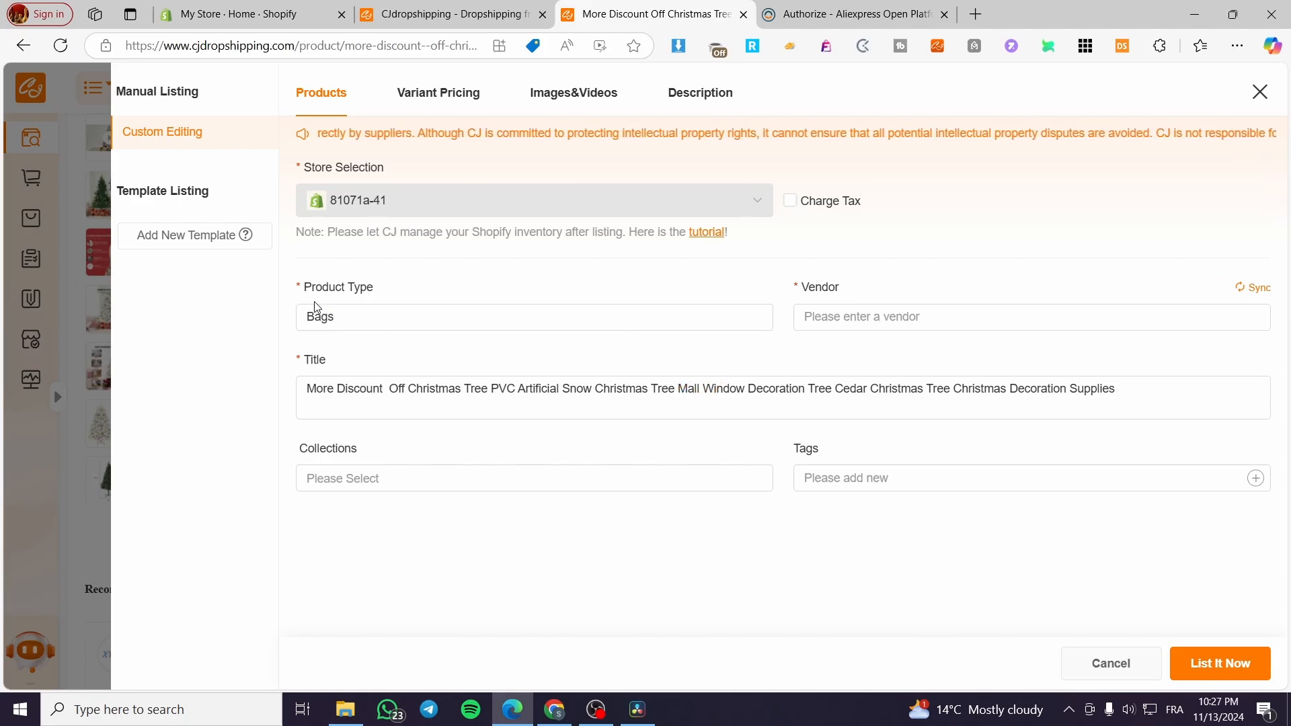
click(341, 327)
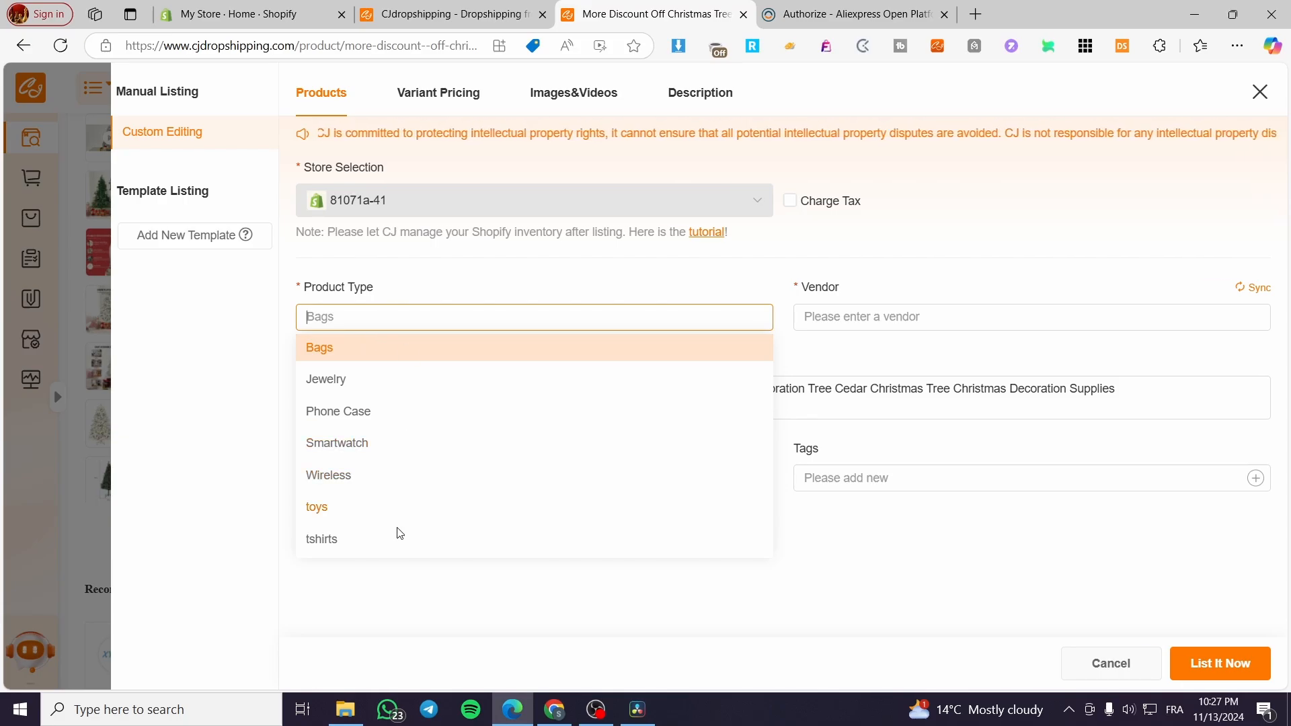
click(408, 381)
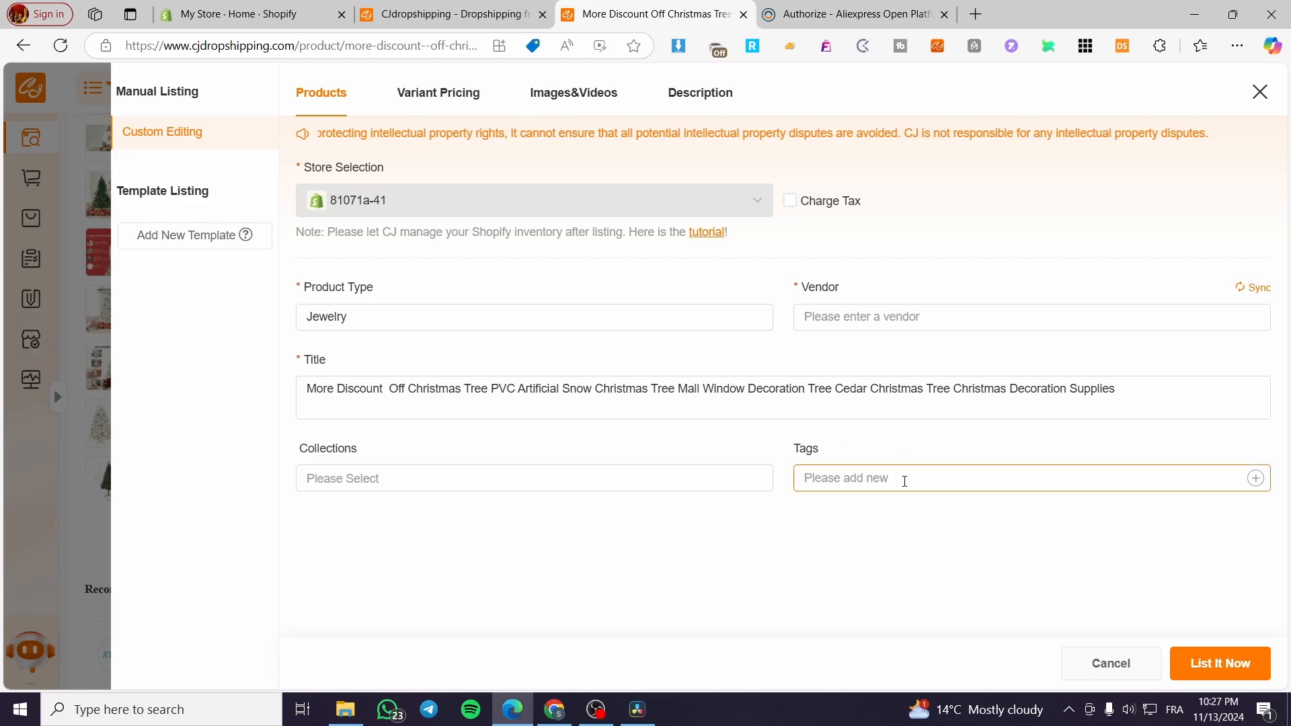
click(891, 321)
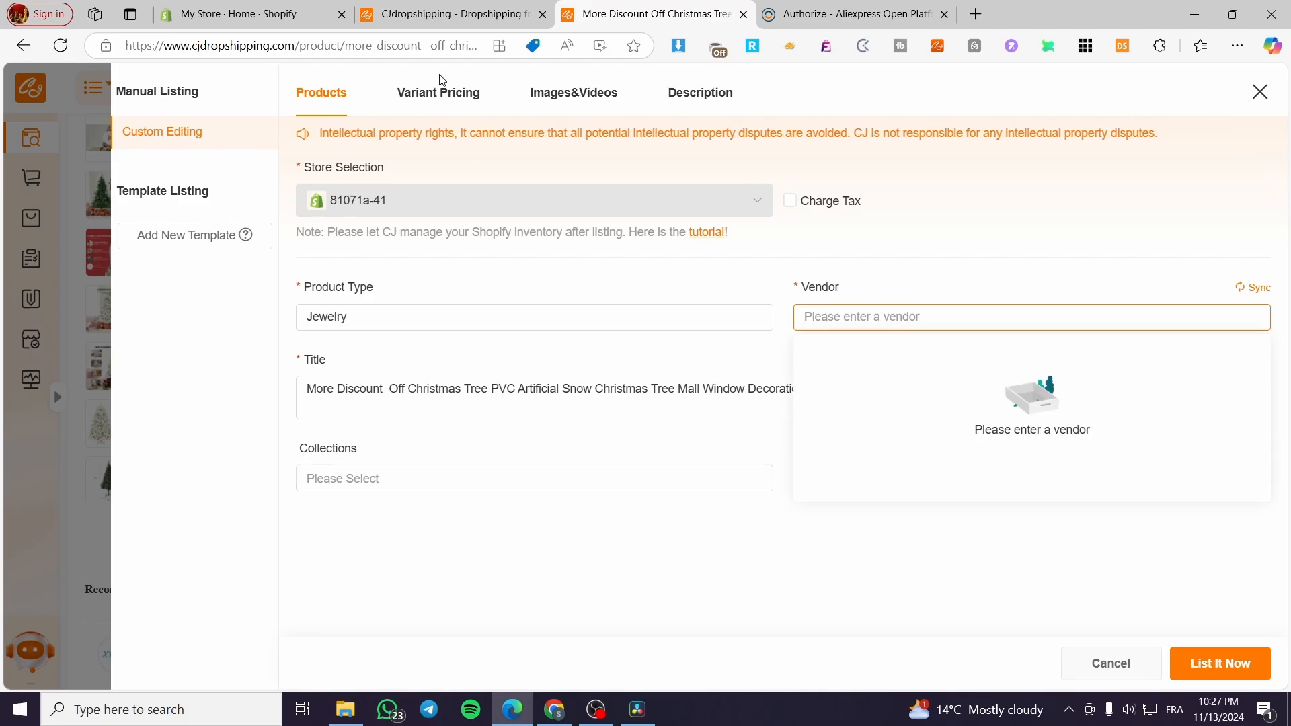
Review the tree listing's variant pricing, images and description, and submit it to the store
click(442, 92)
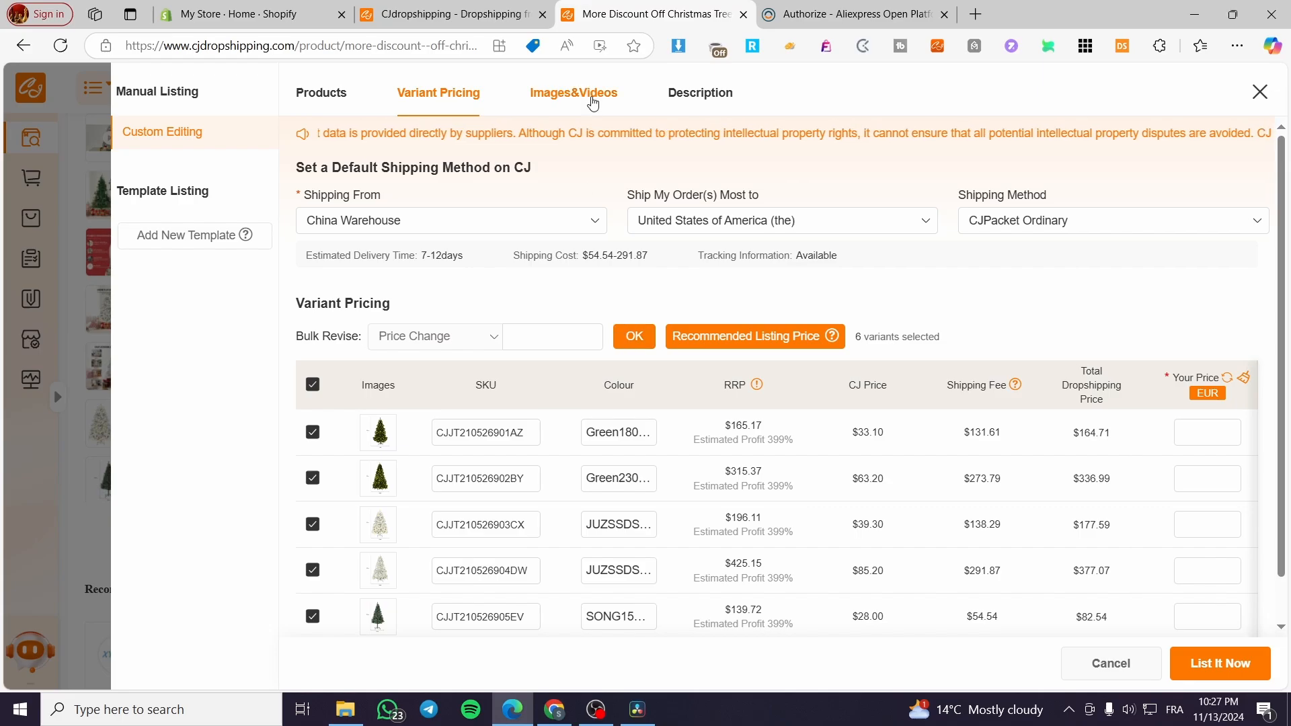
click(575, 111)
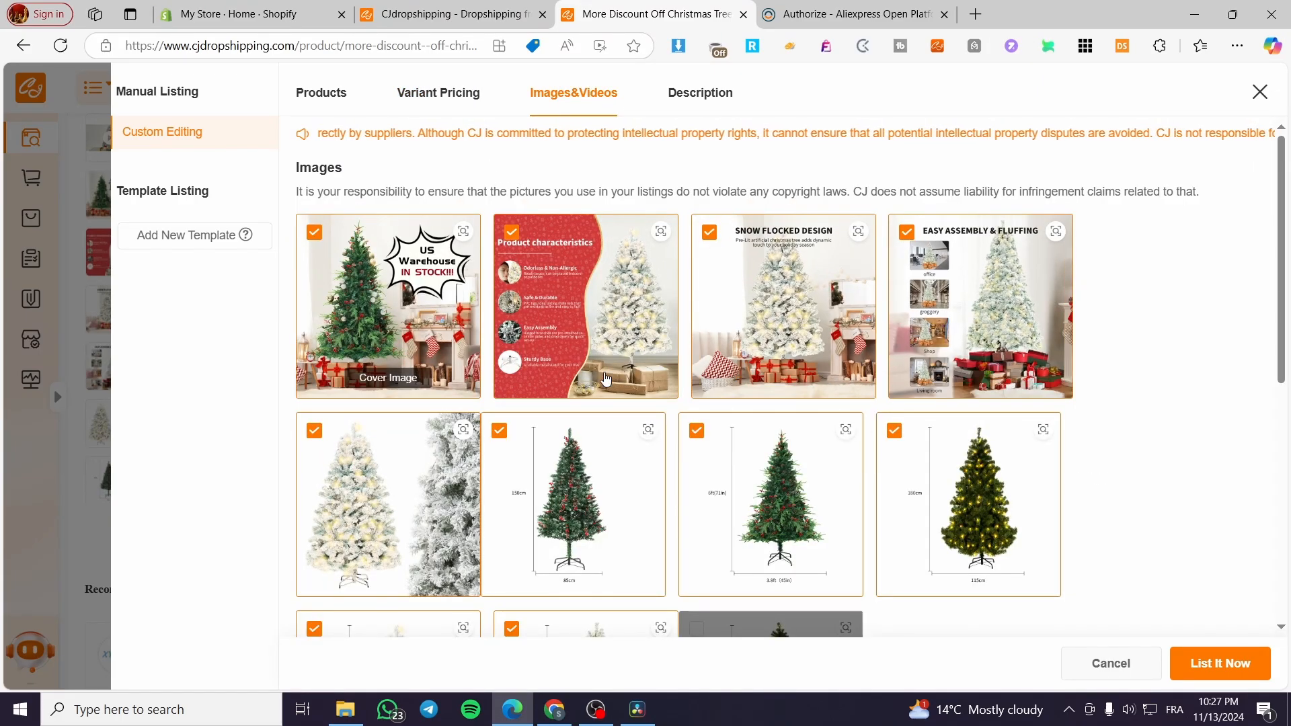
click(672, 93)
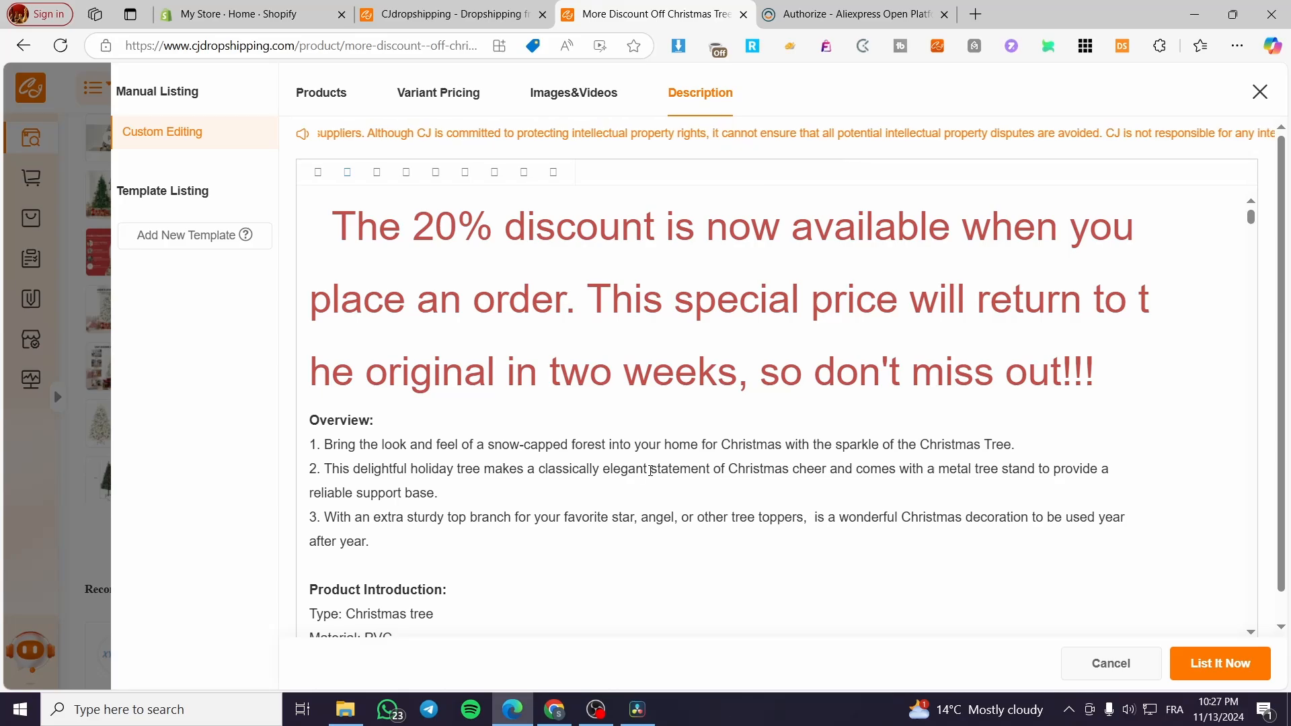
scroll(650, 470, down, 10)
scroll(650, 470, up, 10)
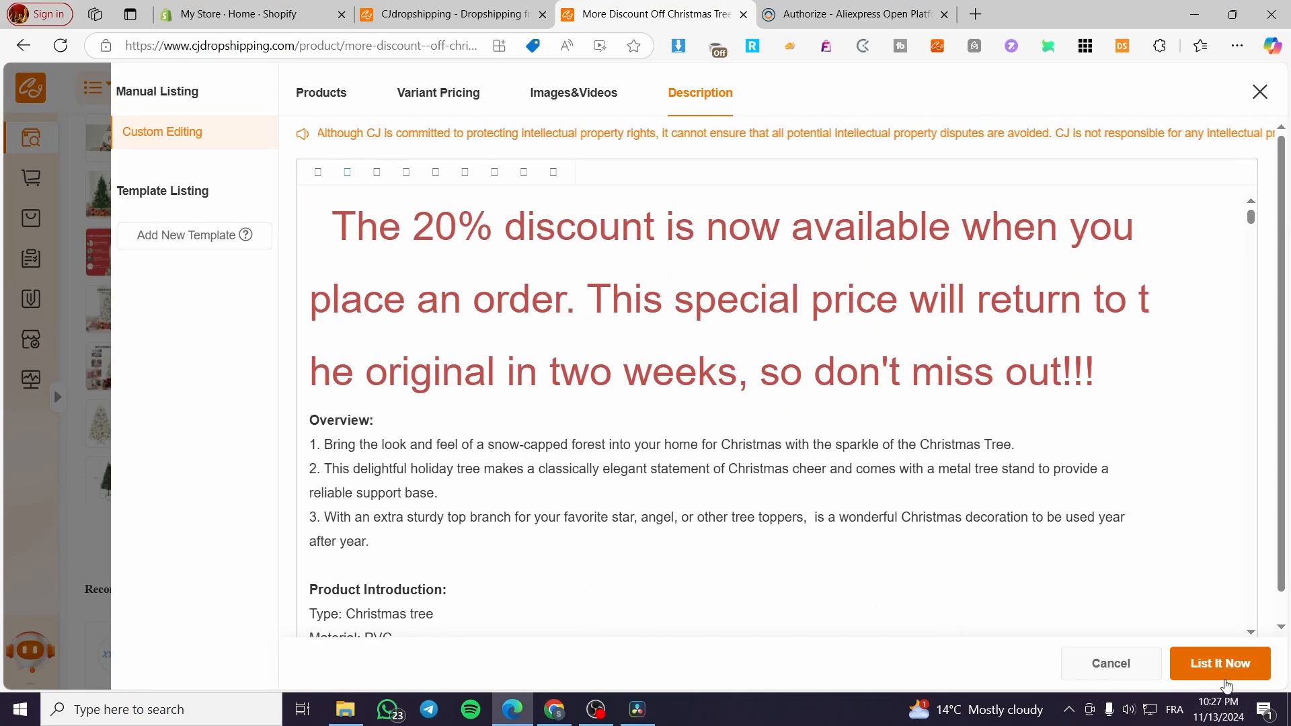
click(1220, 664)
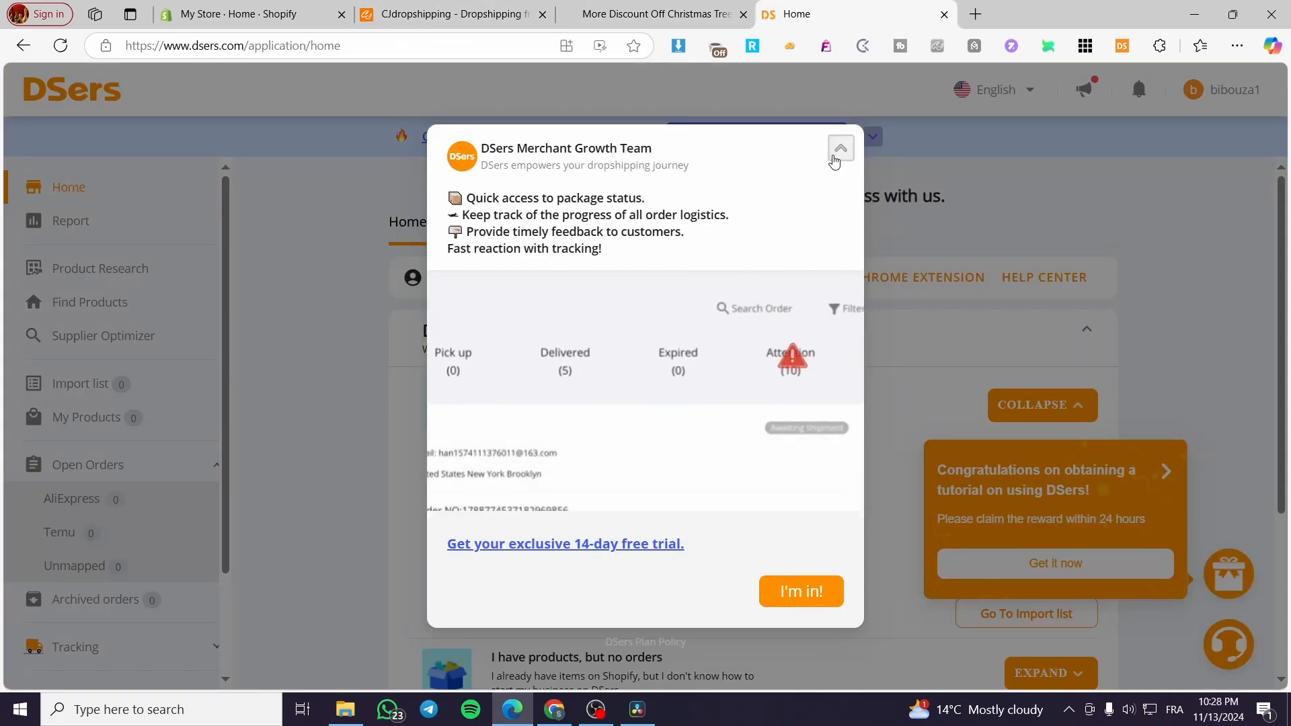
Dismiss the free-trial offer, reward notice, TikTok trends and news pop-ups on the DSers home page
click(840, 148)
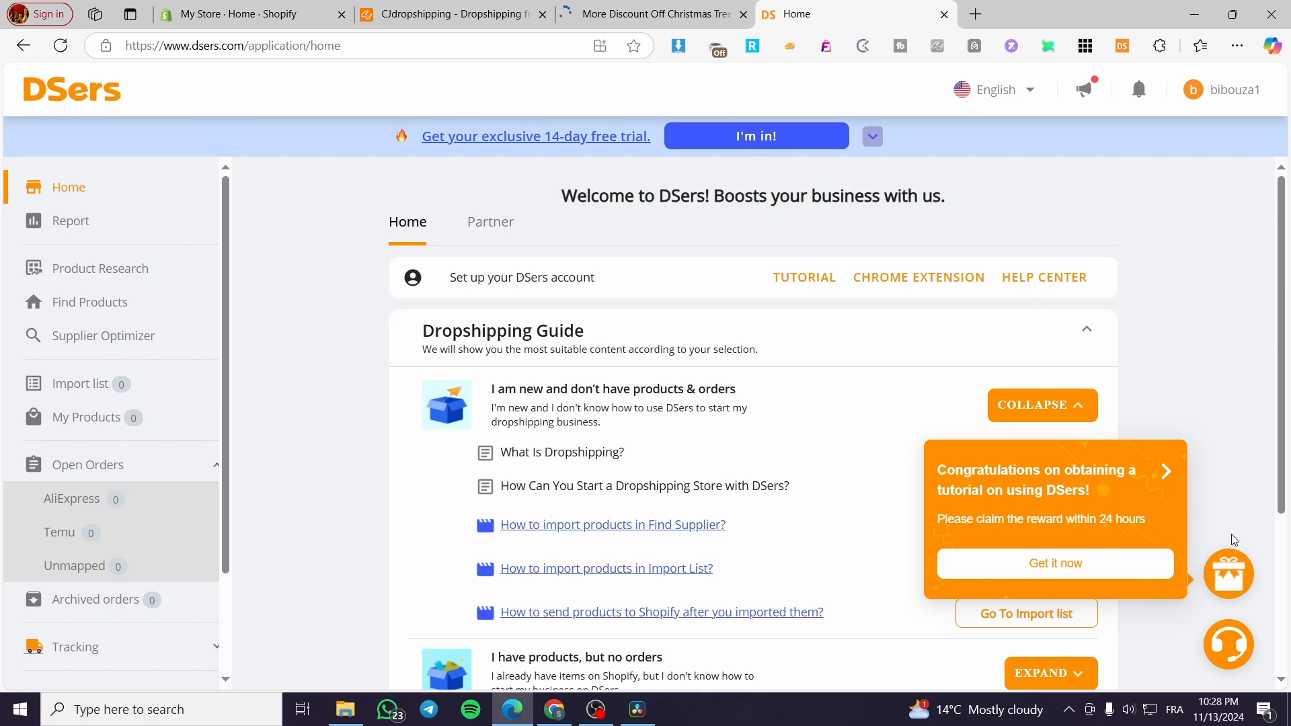
click(1166, 471)
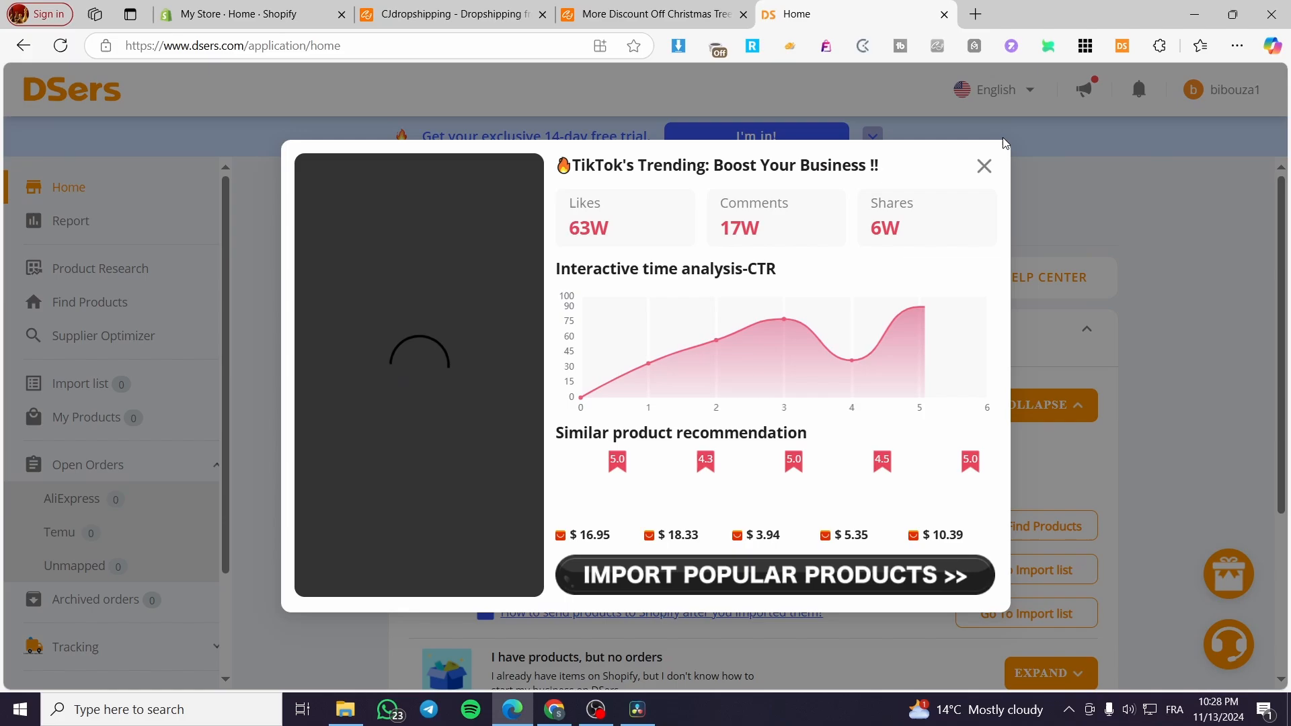
click(983, 165)
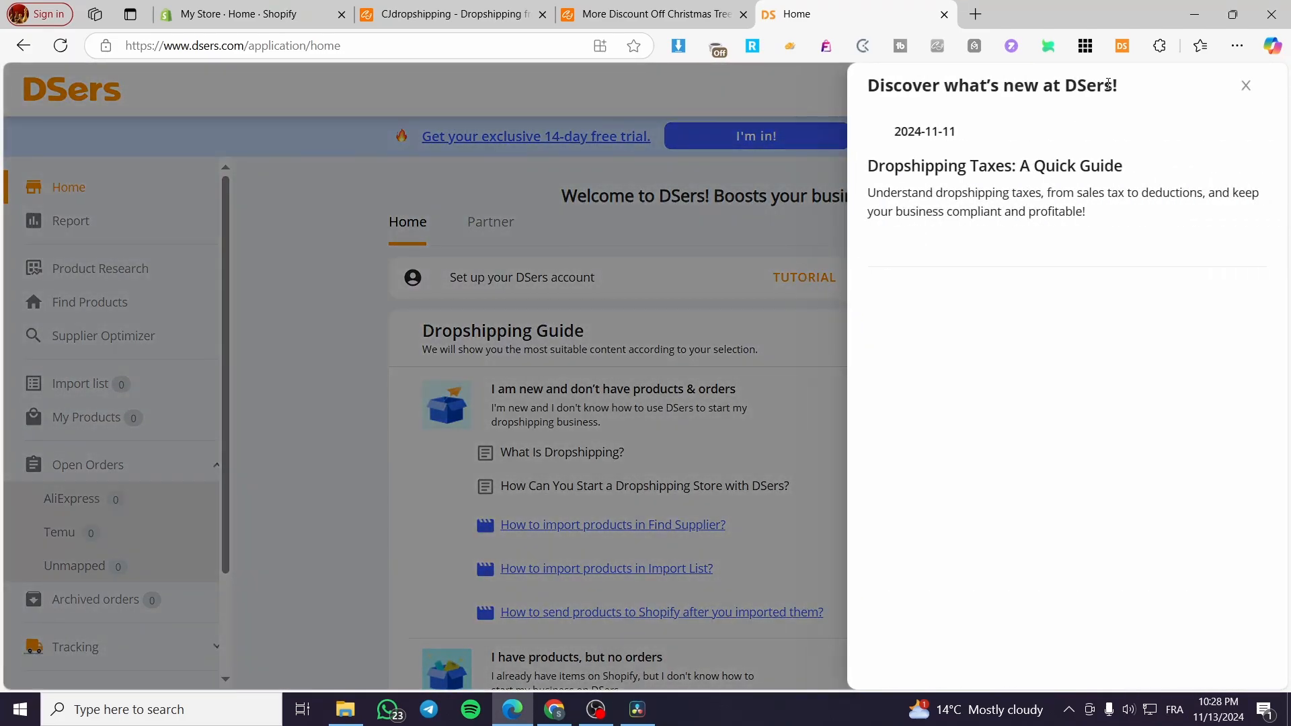
click(1244, 88)
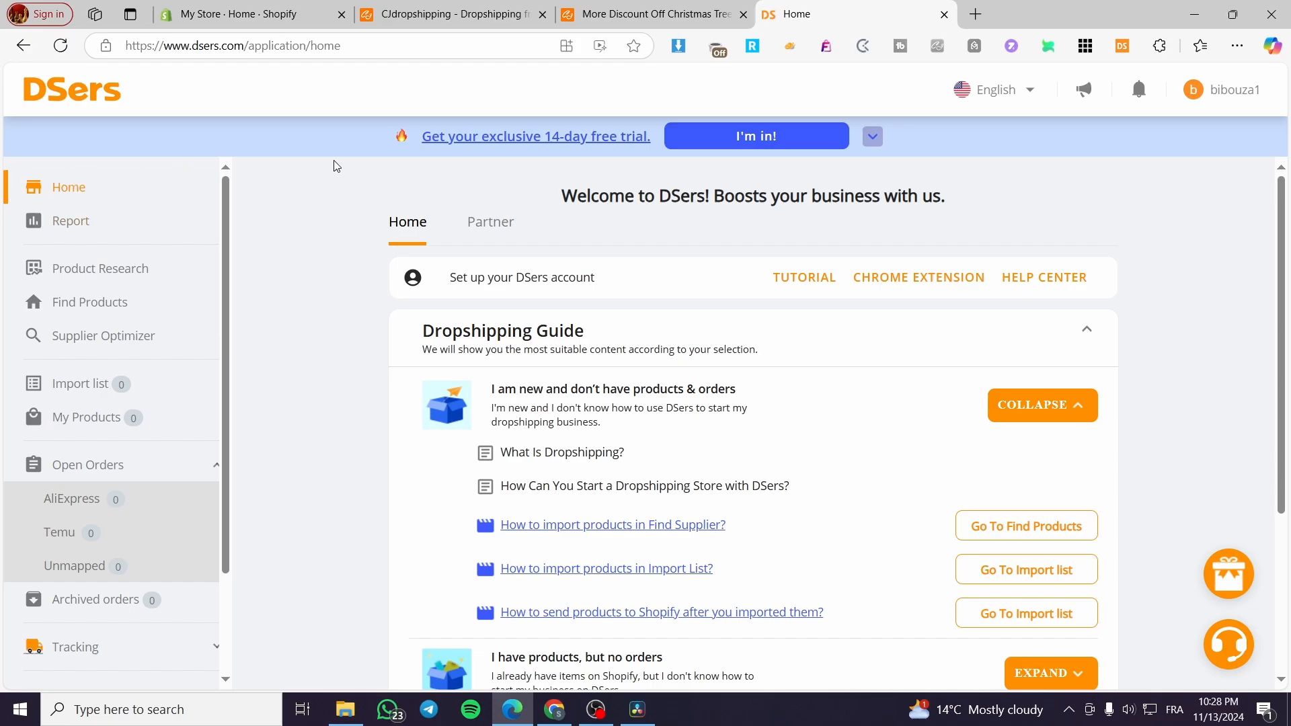
Check the DSers browser extension's AliExpress import options and close it again
click(1128, 44)
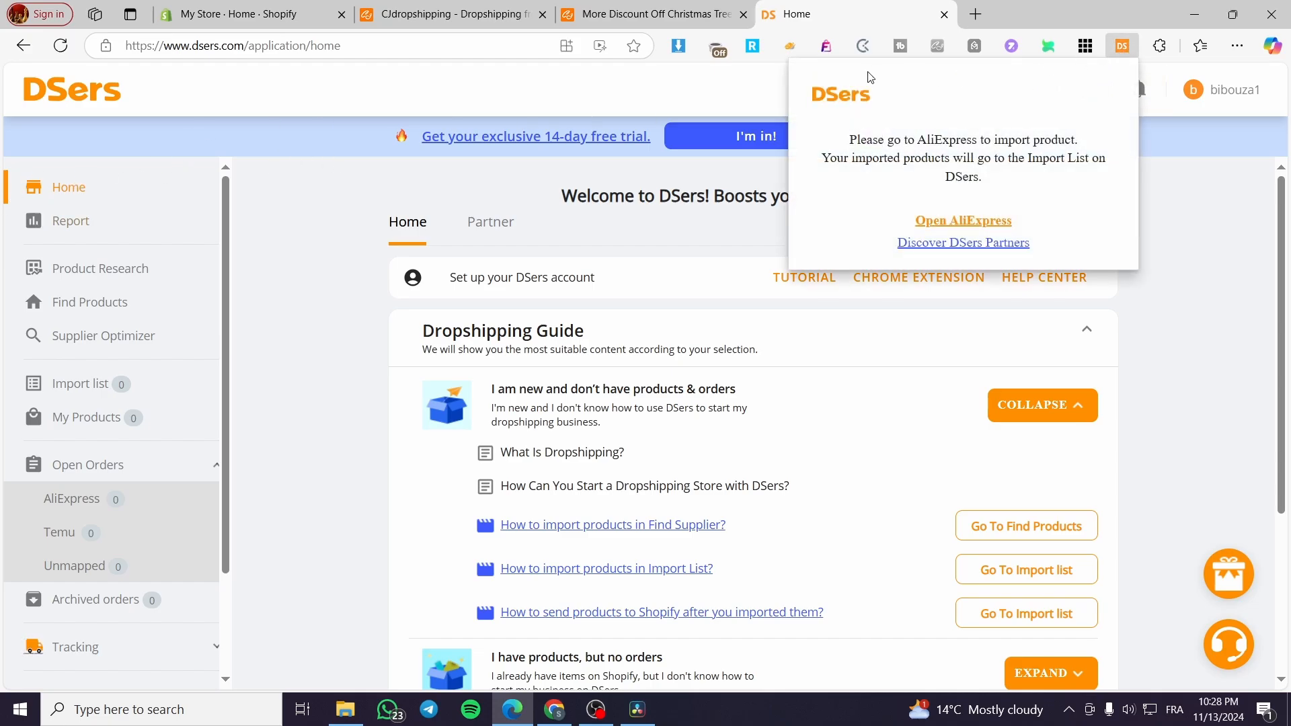
click(1211, 337)
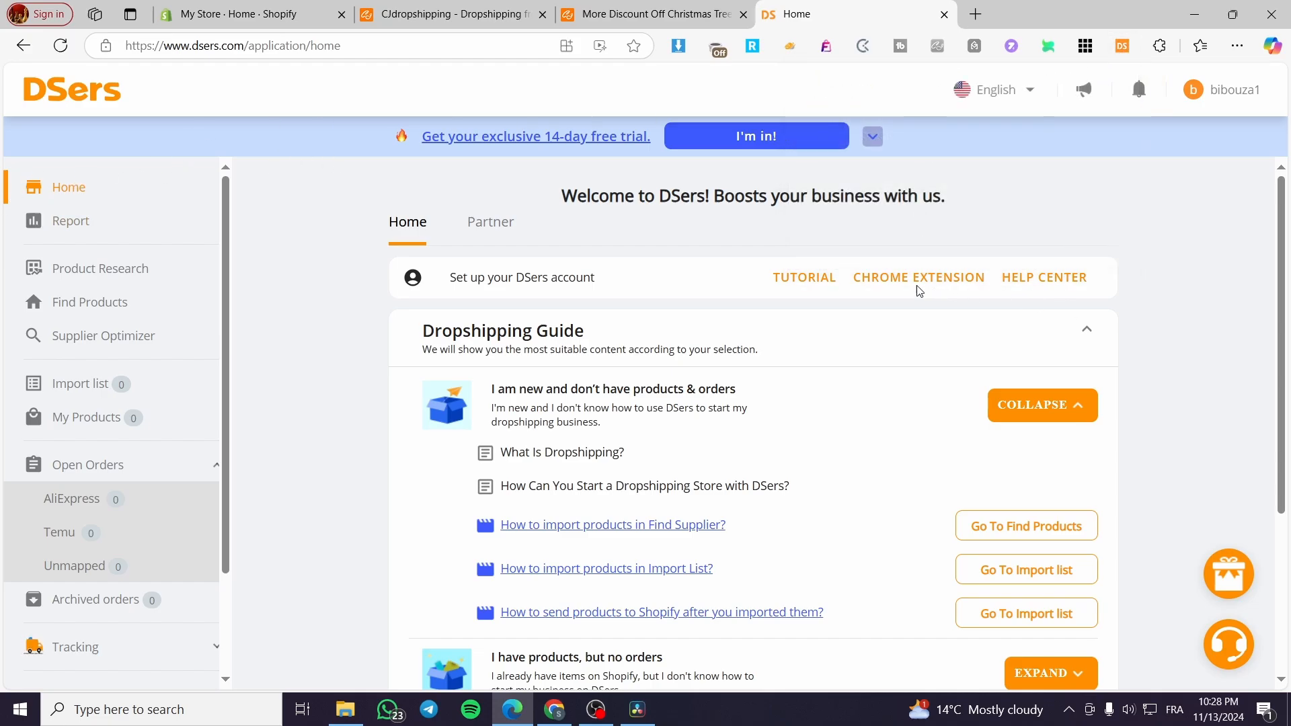
click(1121, 47)
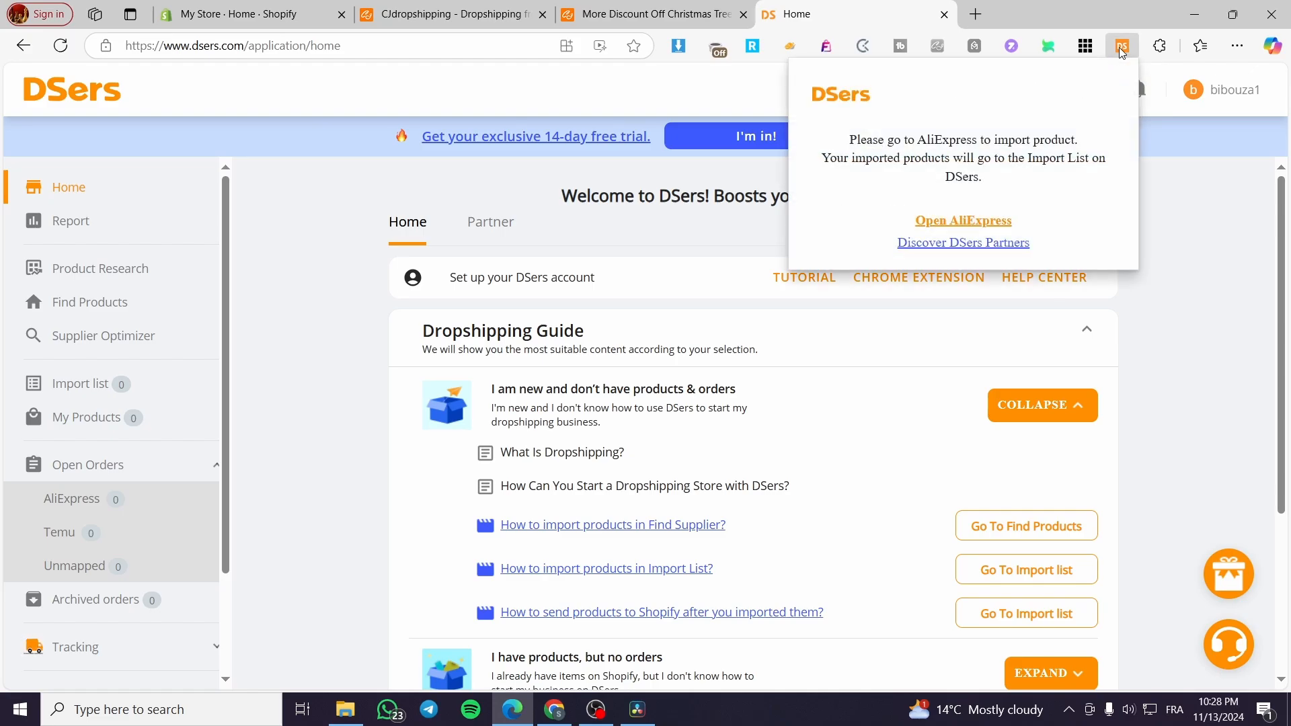
click(1118, 48)
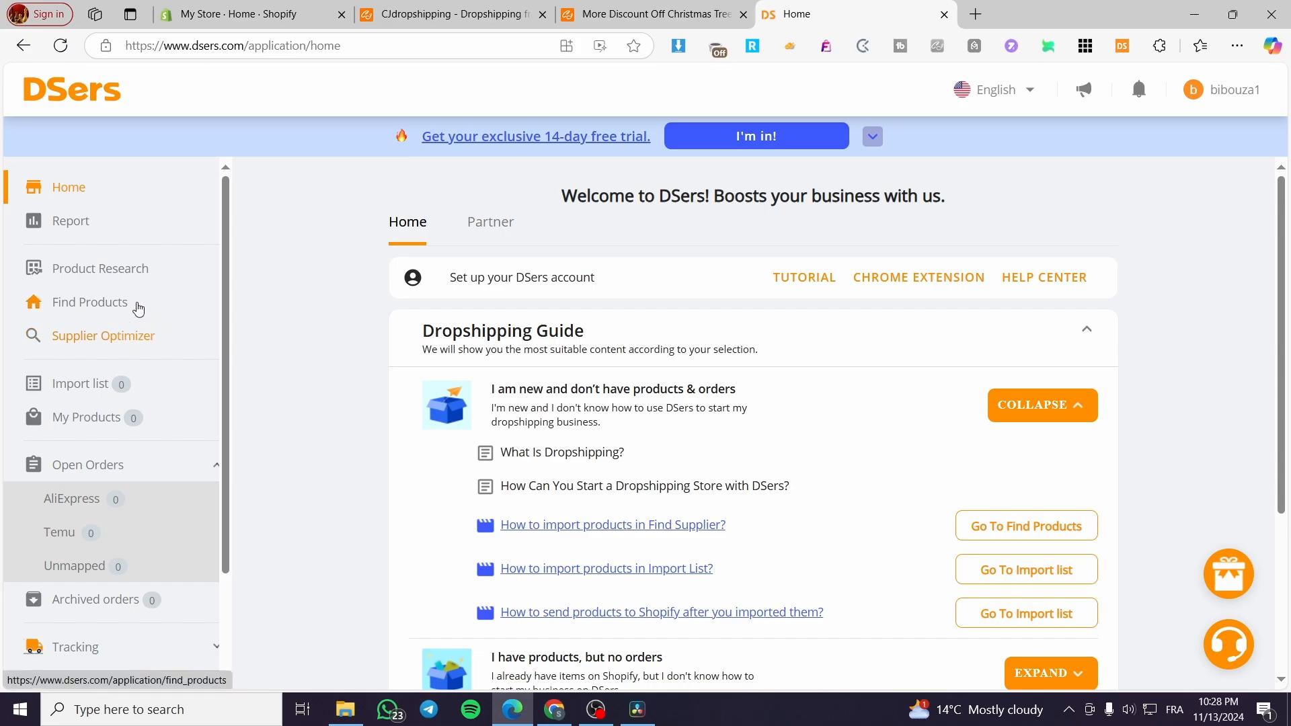
Find the Children Balloon product priced US $1.75 among DSers' AliExpress products, preview its page and add it to the import list
click(107, 272)
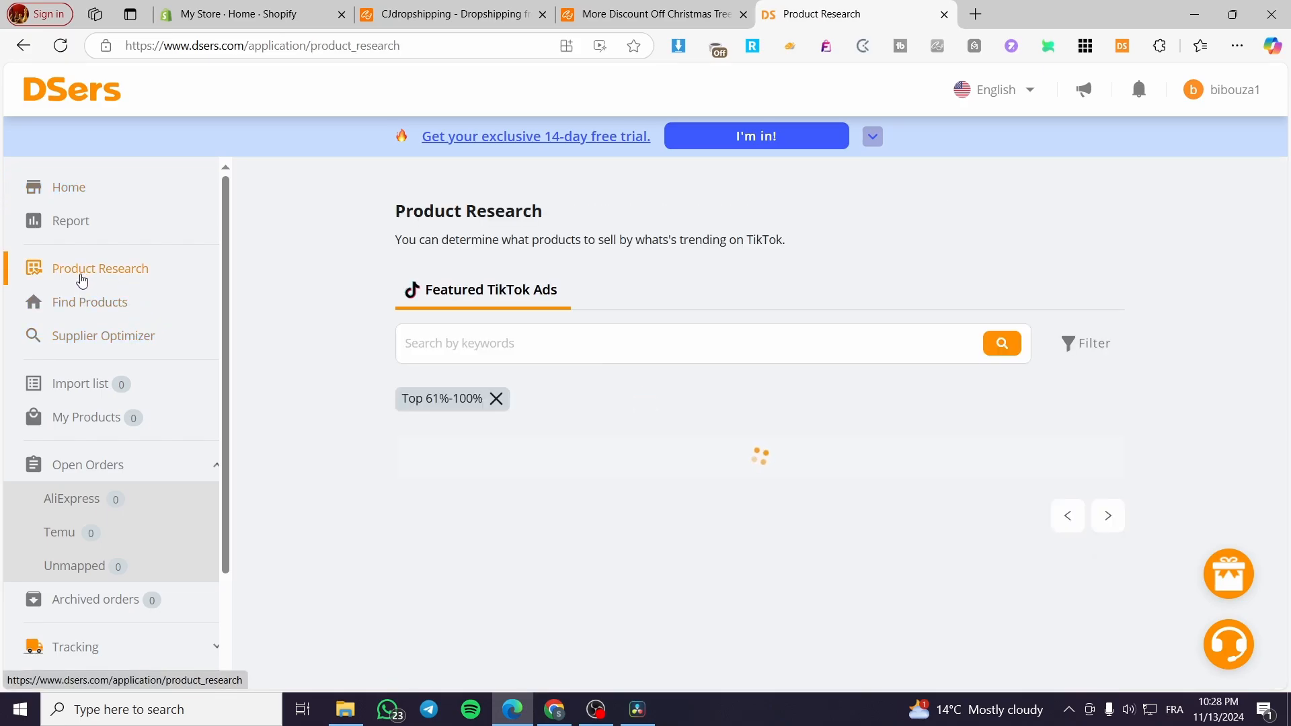
click(130, 299)
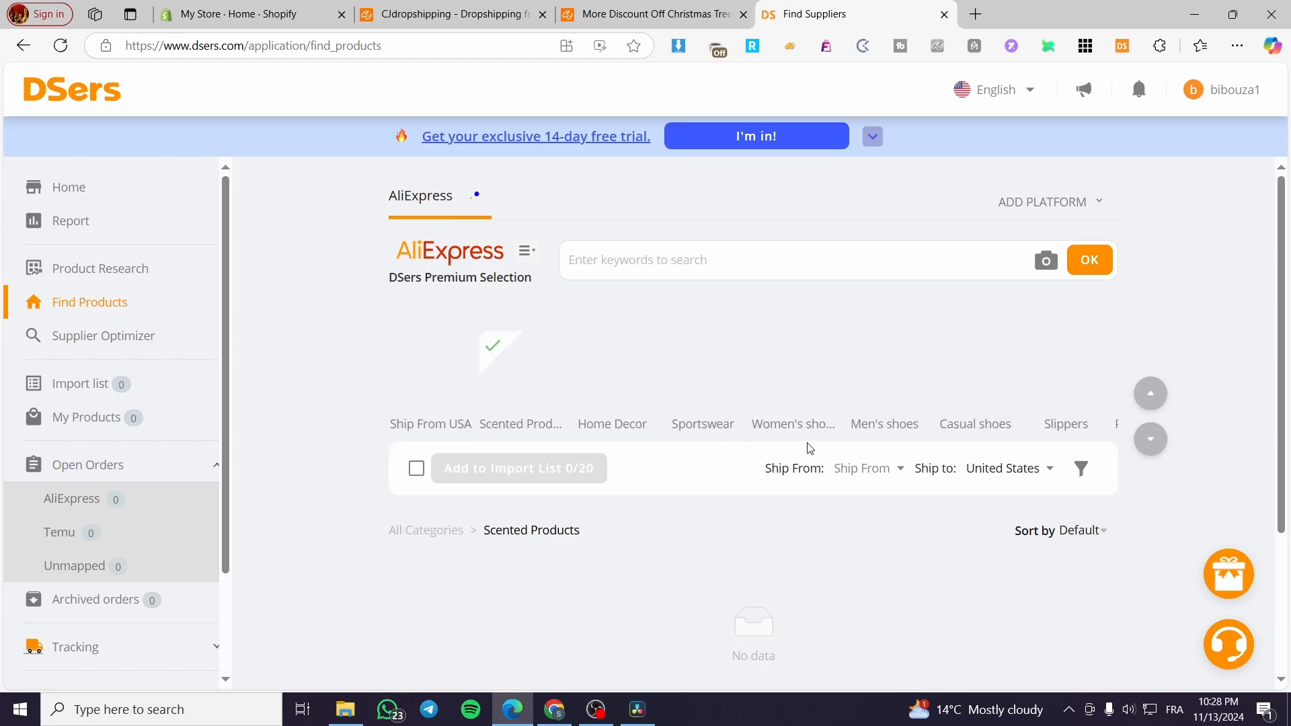
scroll(519, 255, down, 1)
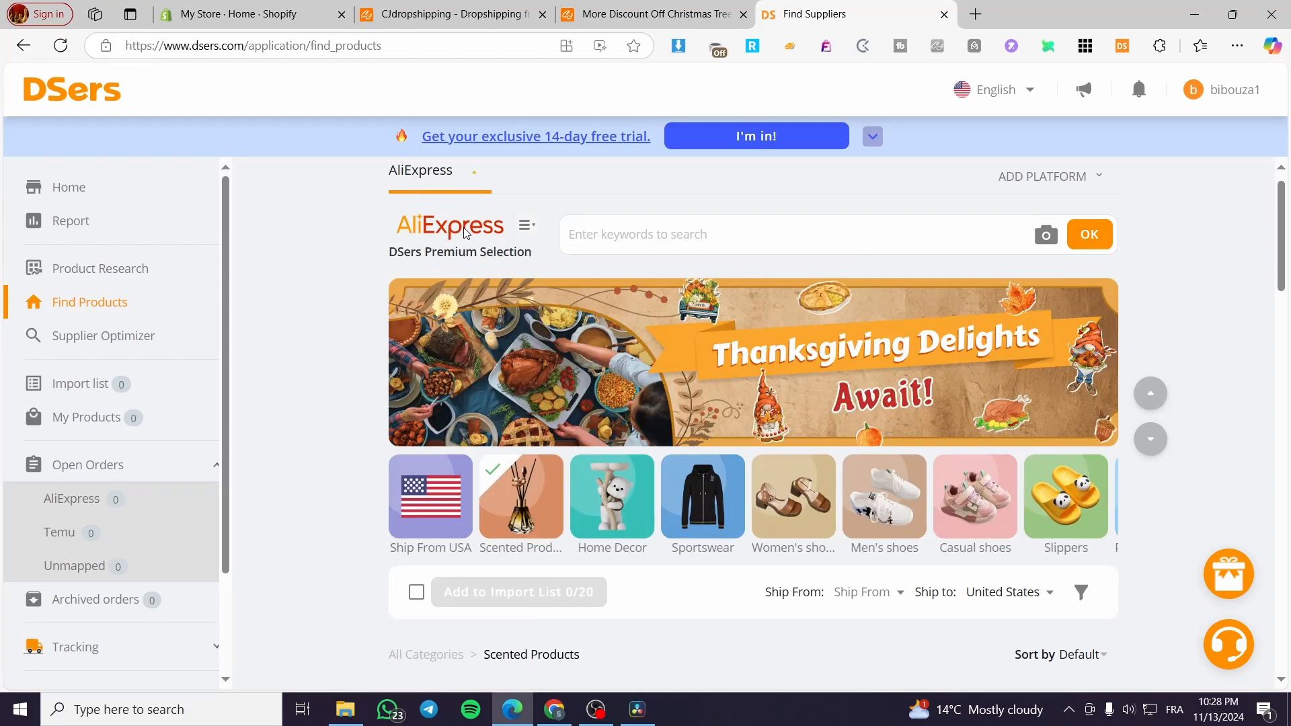
scroll(673, 376, down, 5)
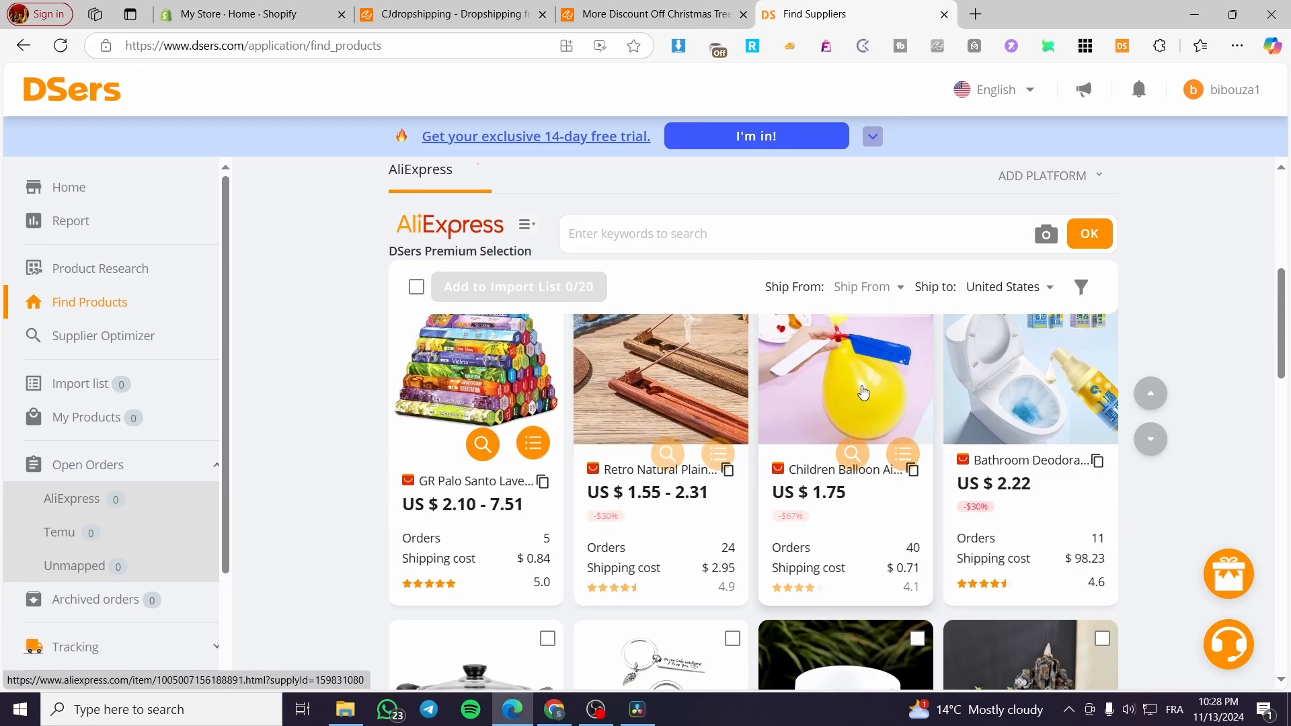
click(863, 392)
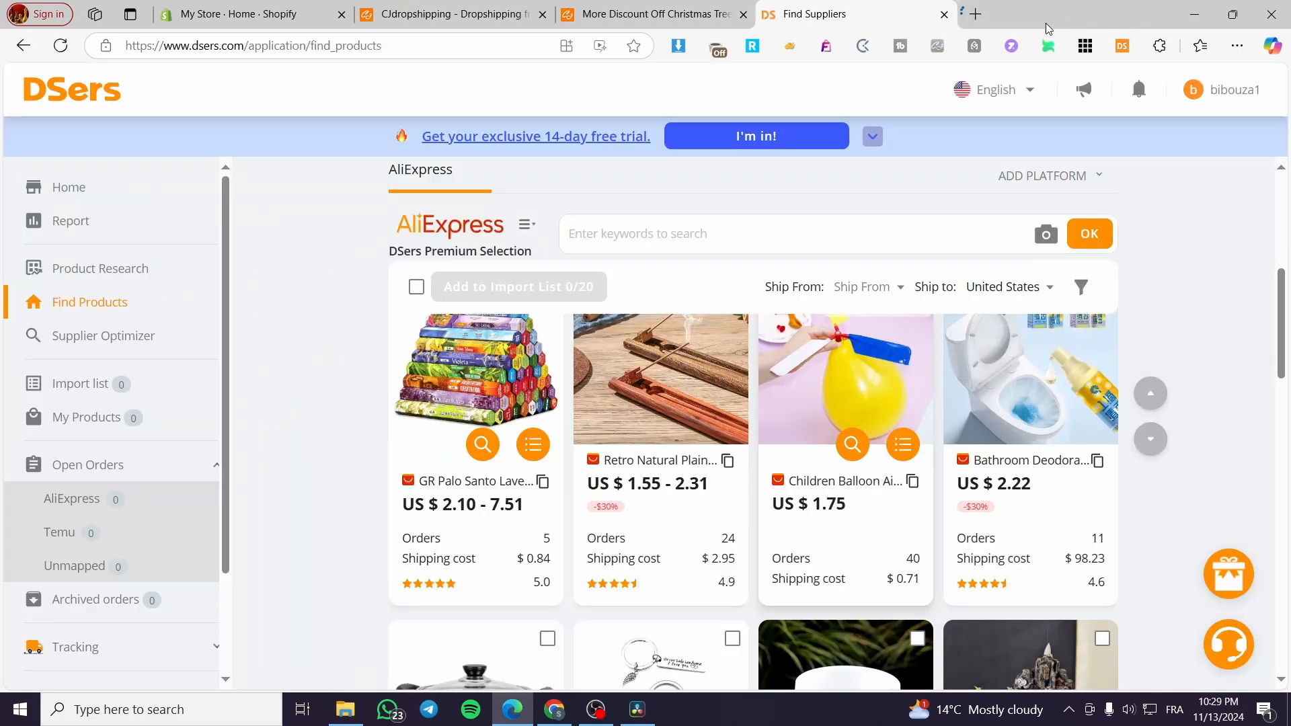
click(1096, 14)
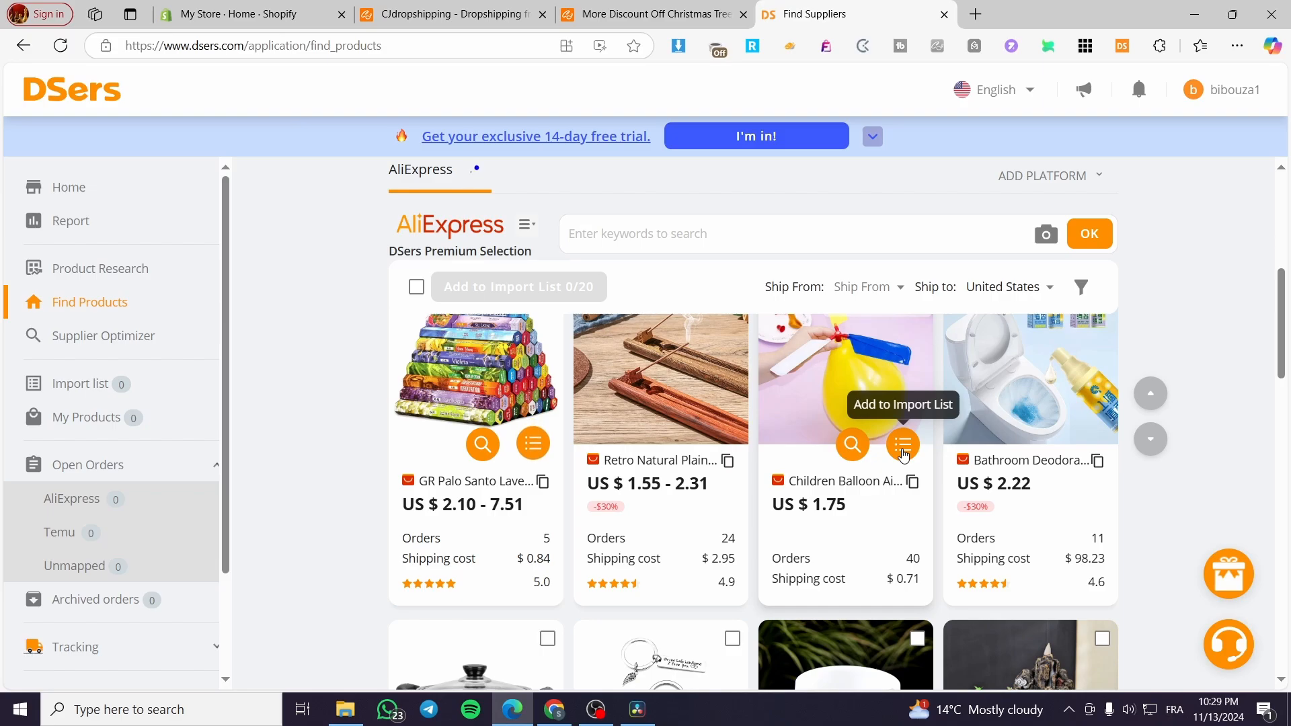
click(900, 445)
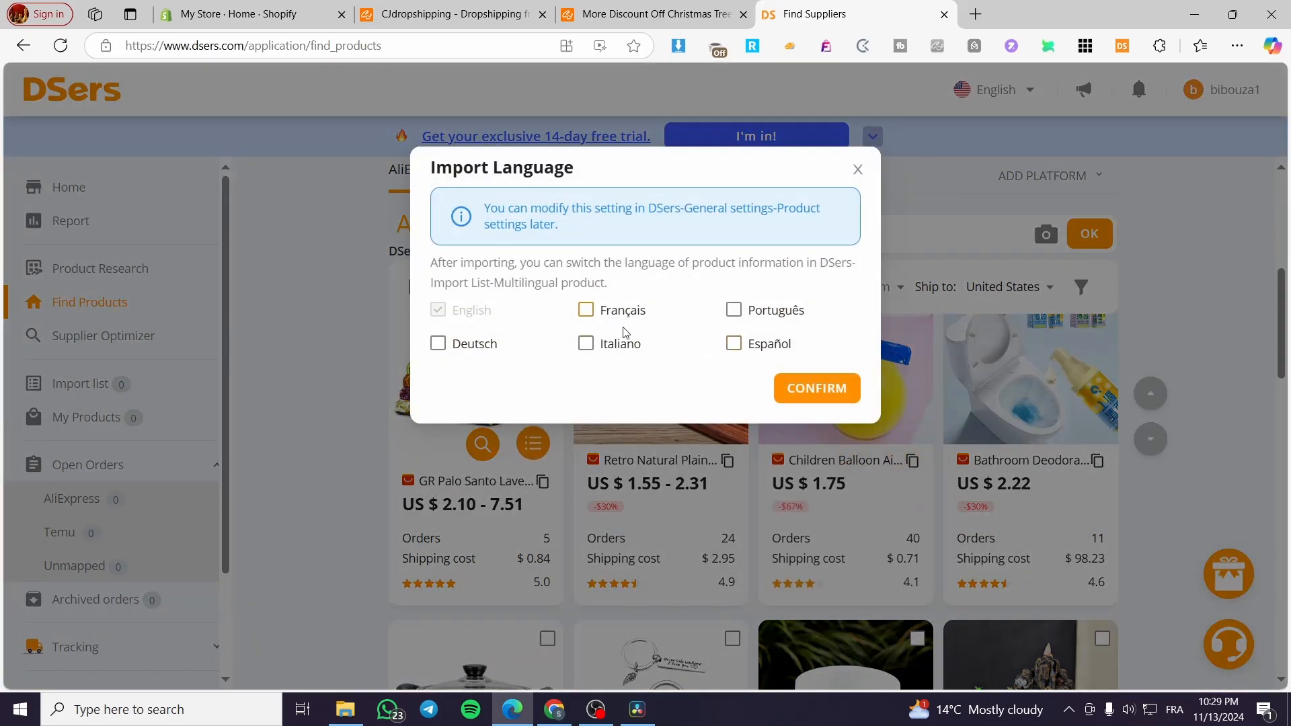
click(529, 432)
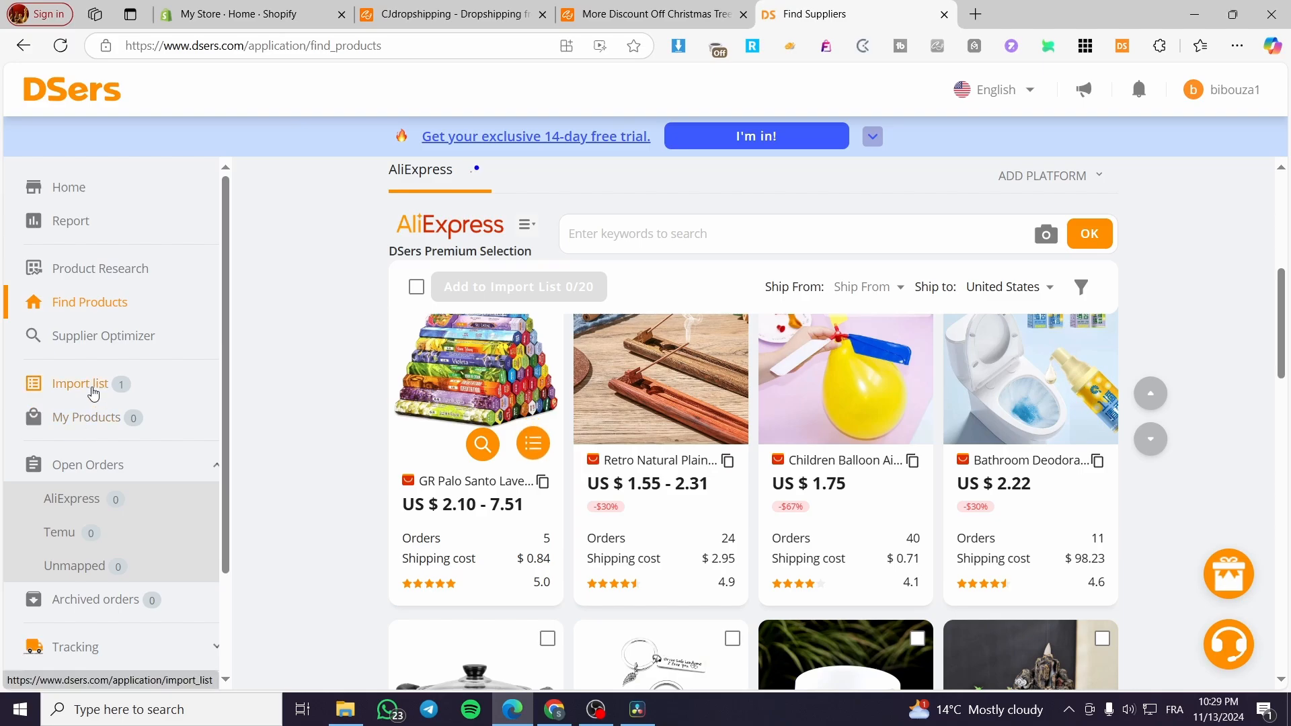
Open the DSers import list, dismissing the best-selling products offer, and select the Children Balloon product for pushing to the store
click(101, 384)
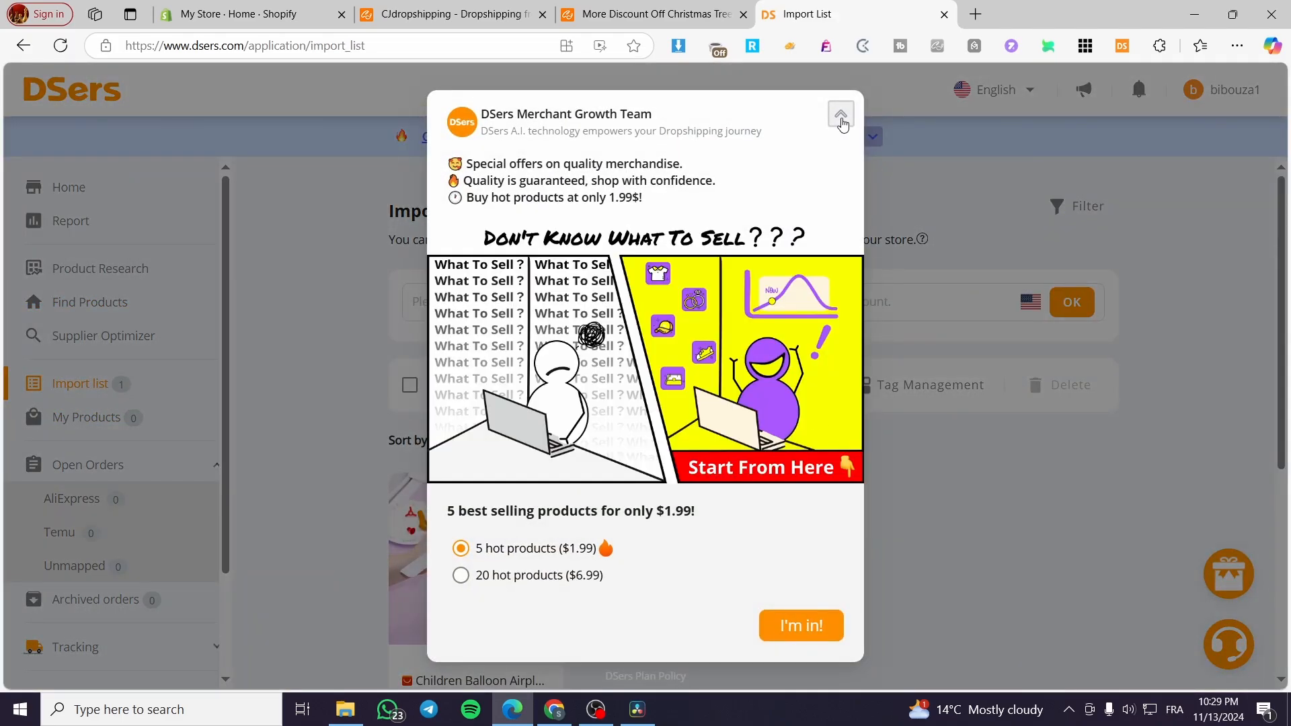
click(841, 116)
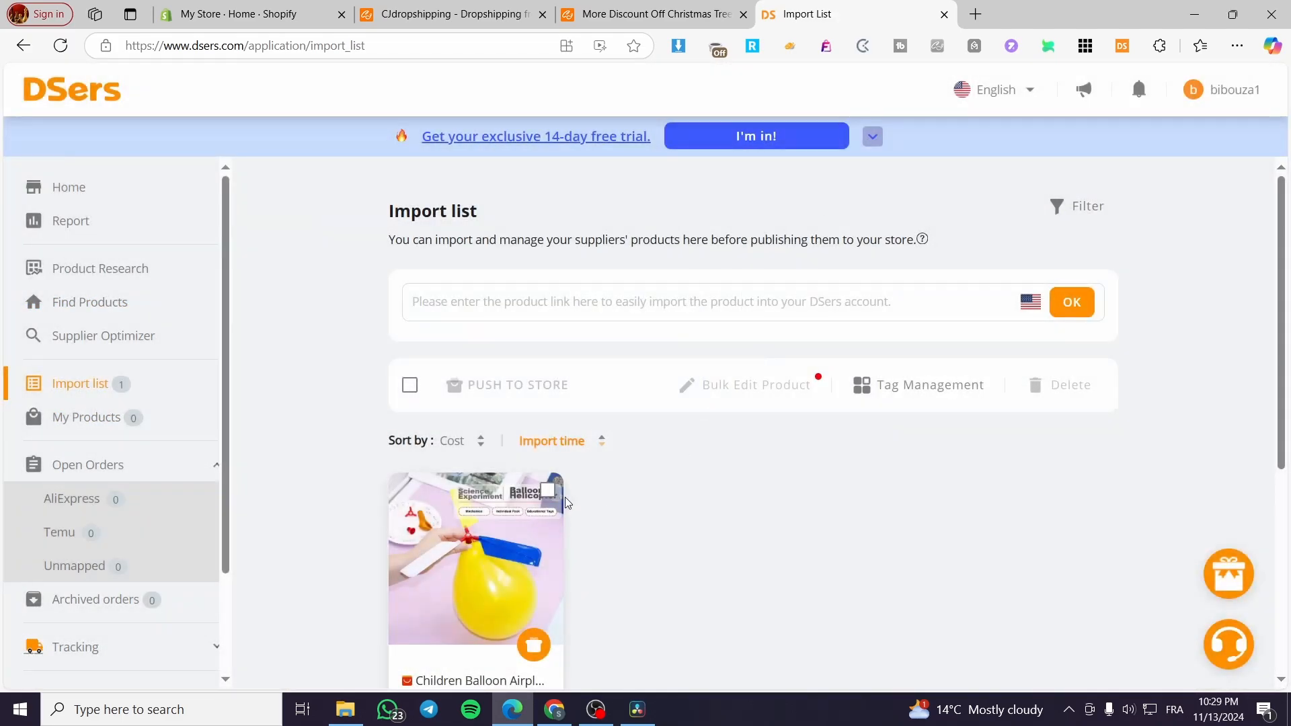
click(548, 559)
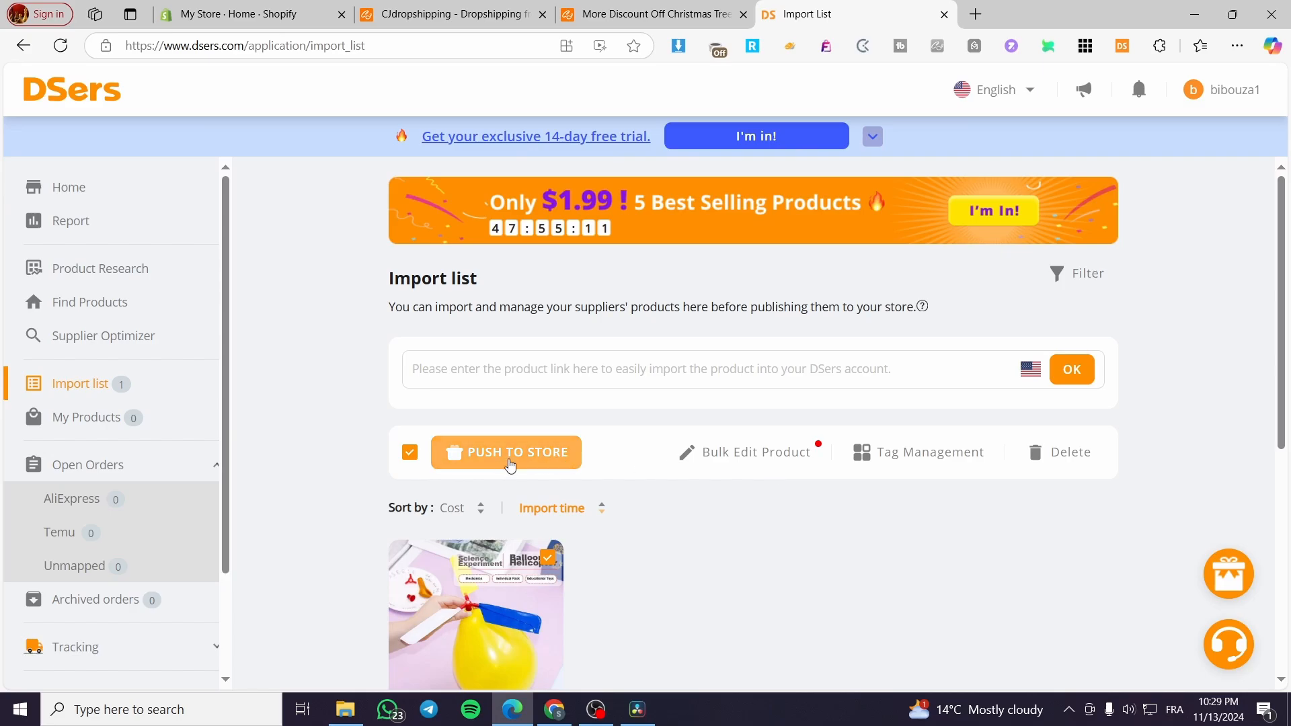
scroll(631, 484, down, 3)
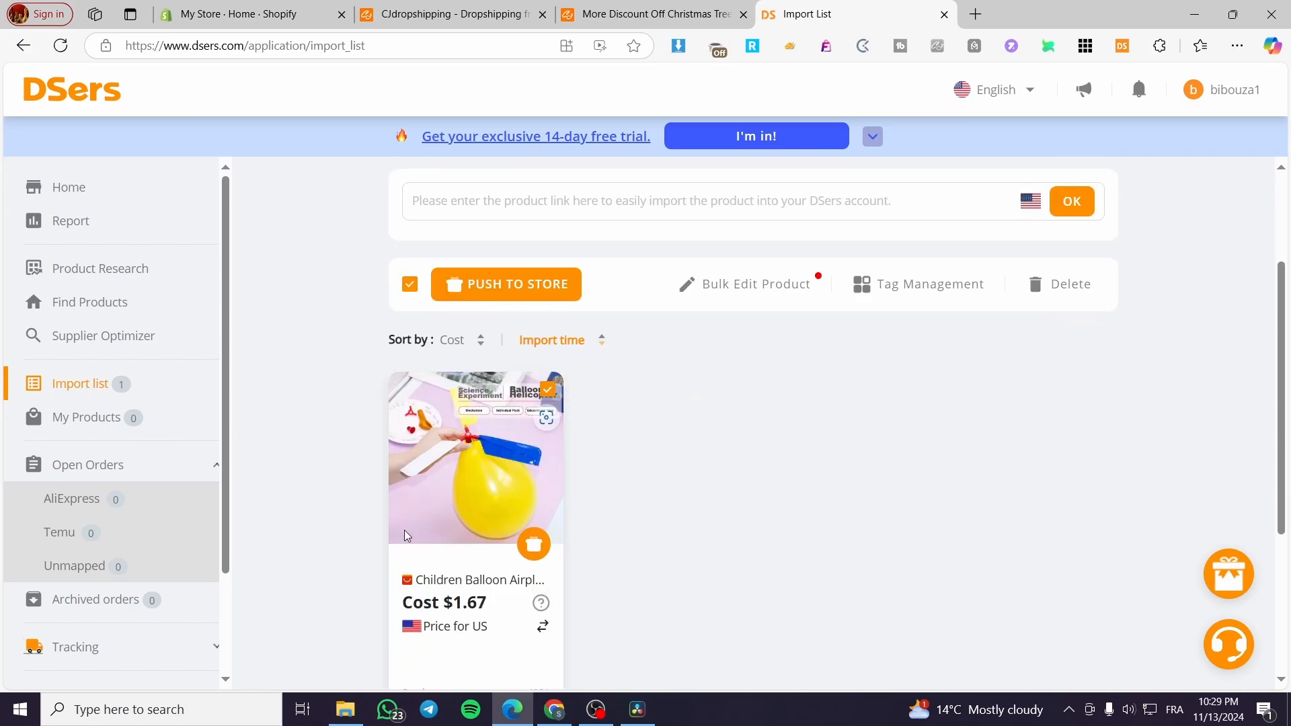
Close the DSers and both CJdropshipping pages to return to the Shopify admin home, and collapse its trial notice
click(588, 15)
click(814, 14)
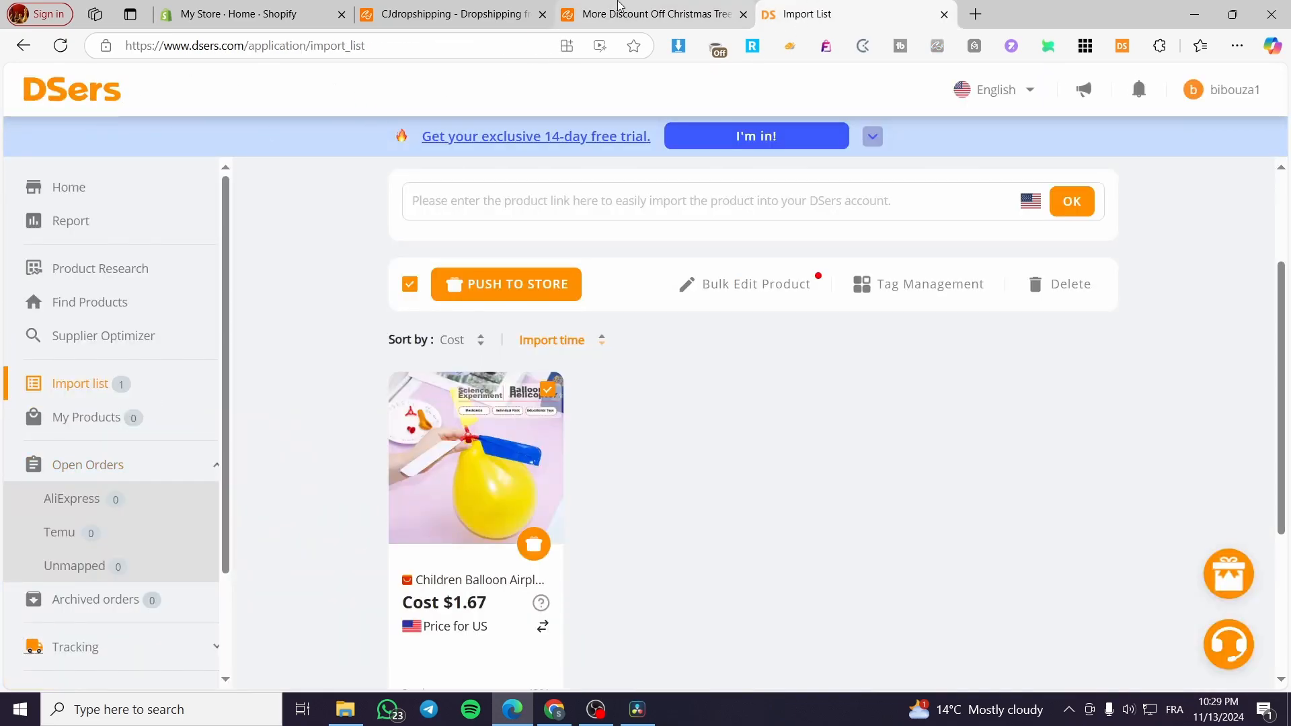
click(645, 14)
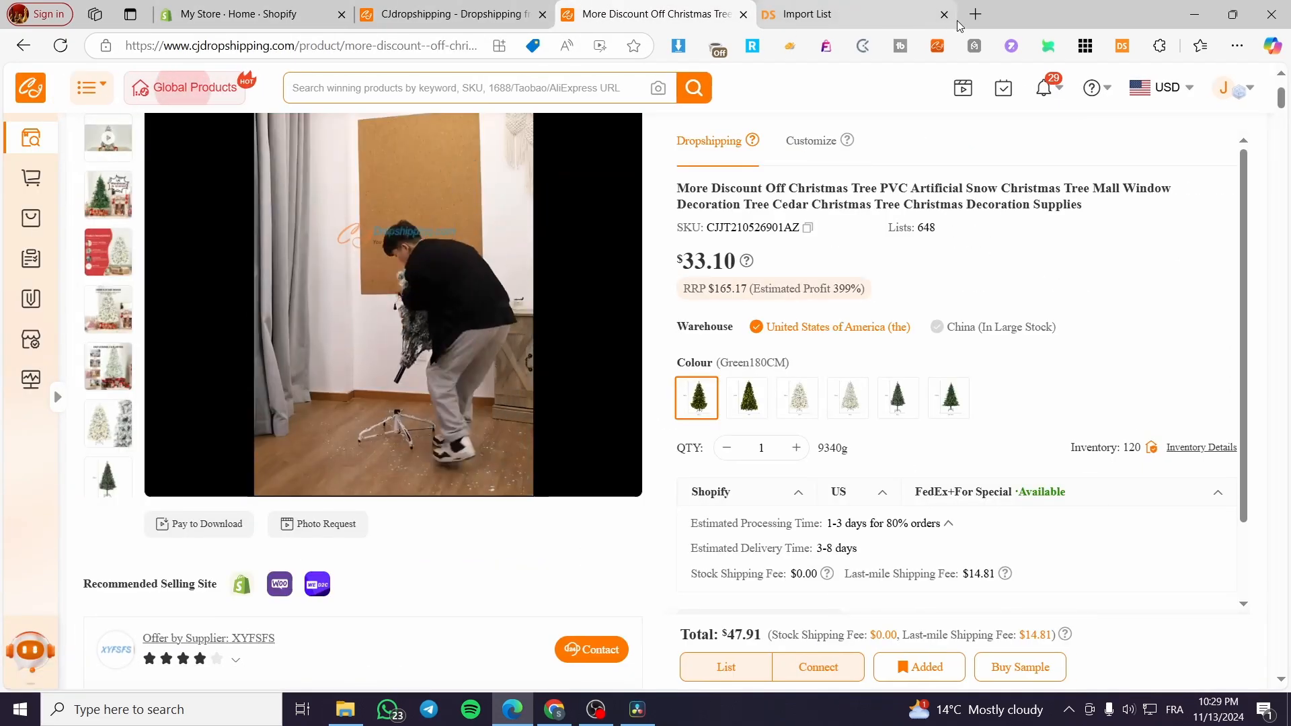
click(944, 14)
click(742, 14)
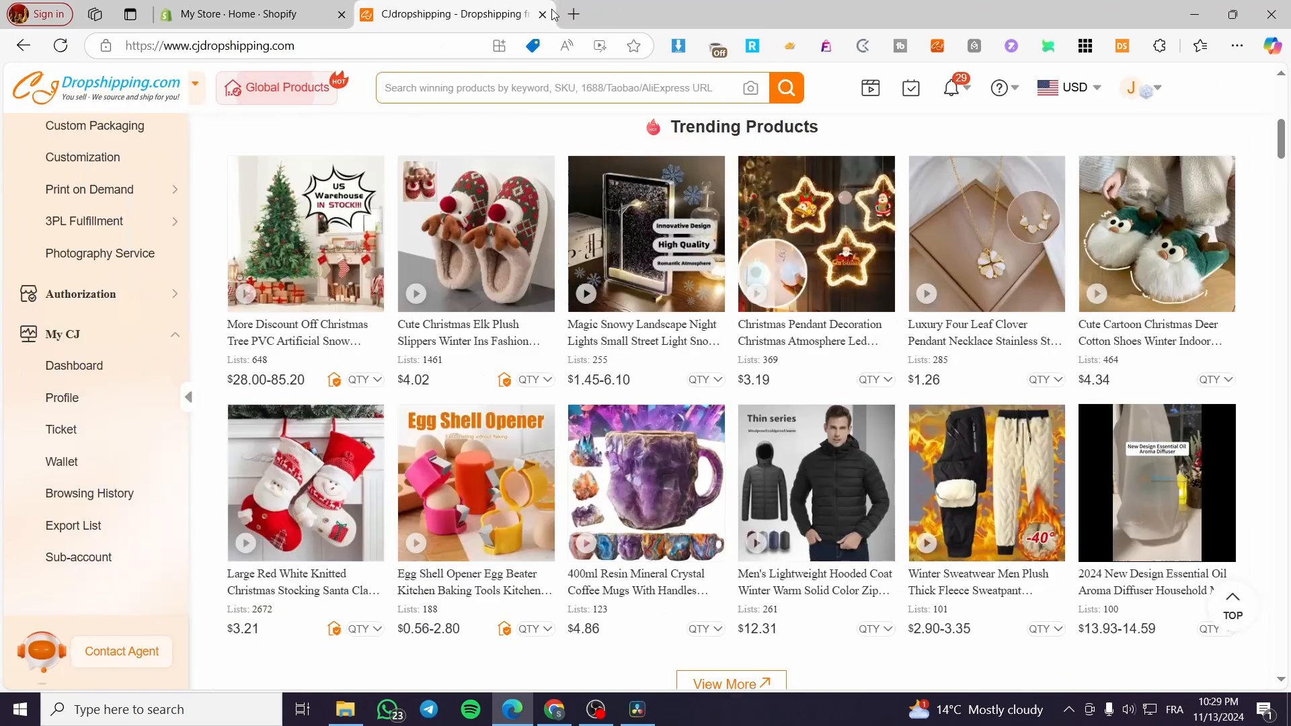
click(542, 14)
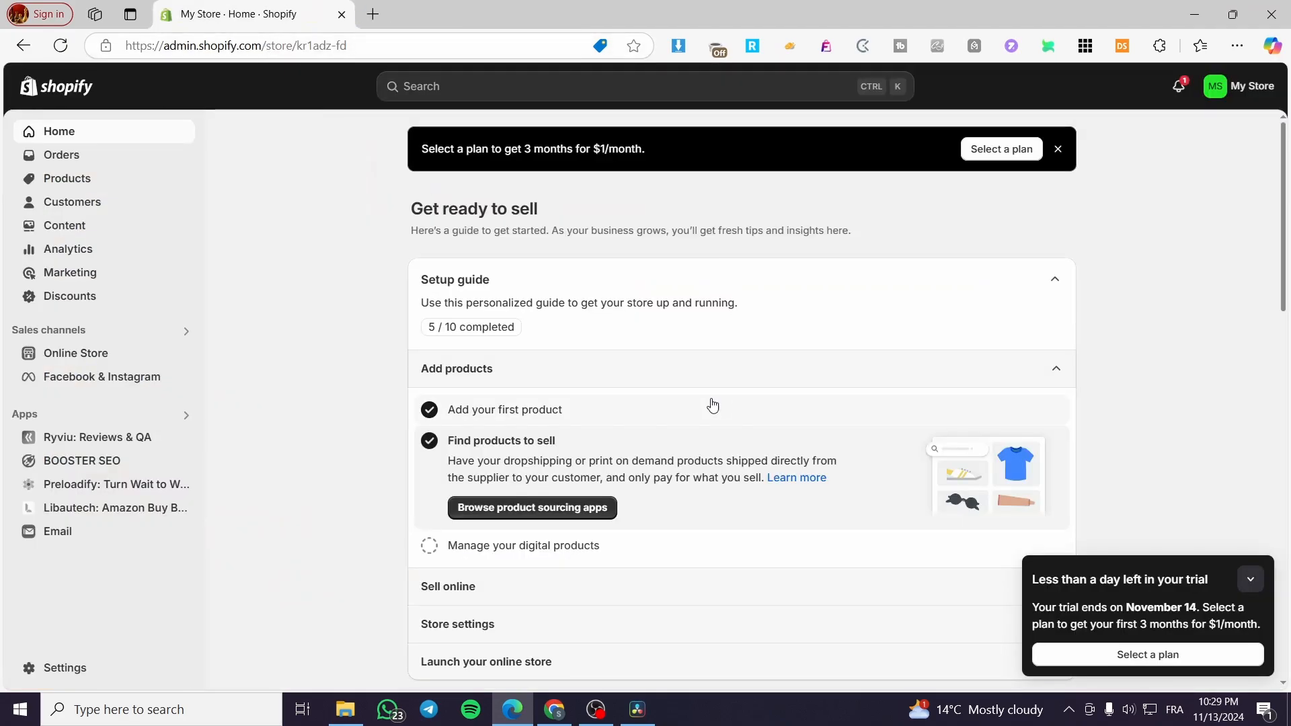
click(1249, 579)
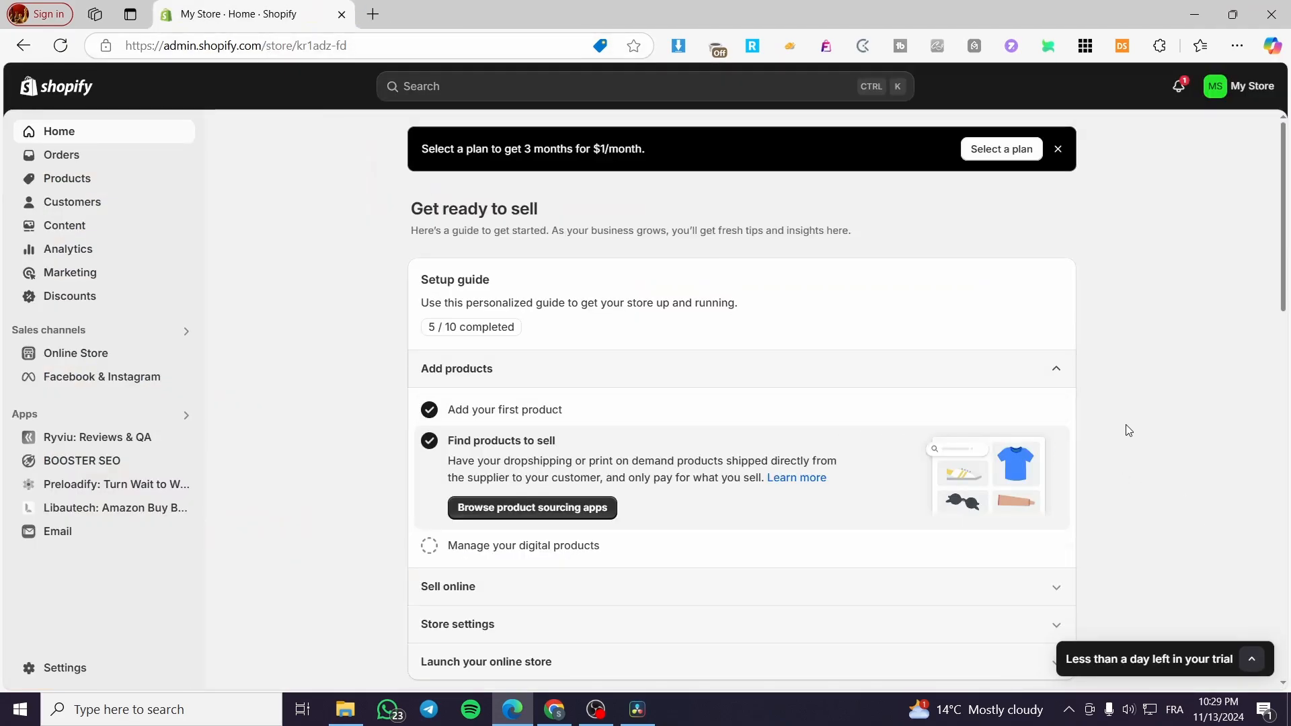